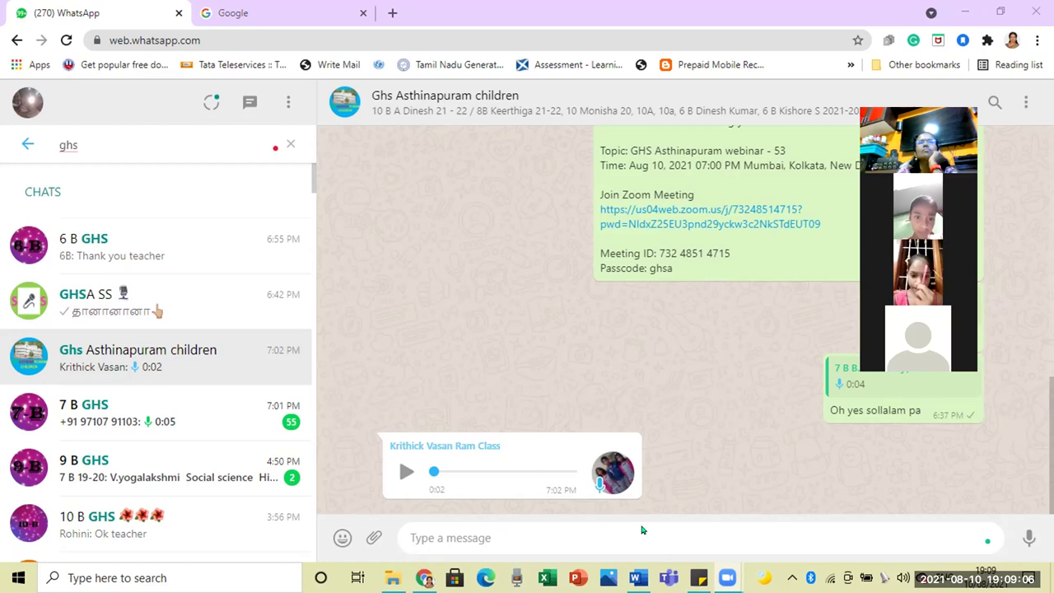
Step: Send the reply 'please try again pa' to the Ghs Asthinapuram children group
type("ple")
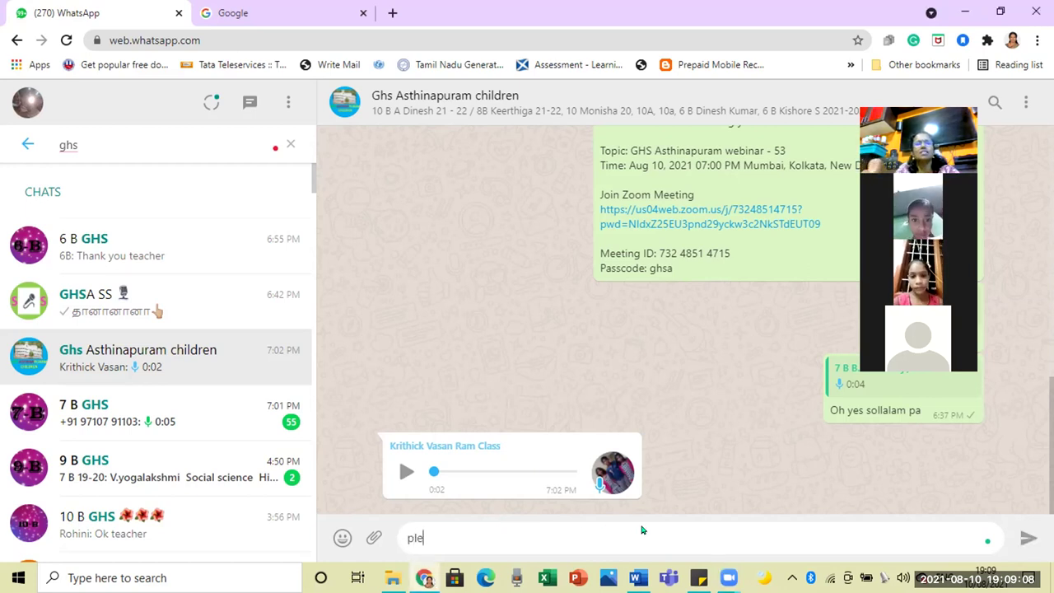
type("ase try")
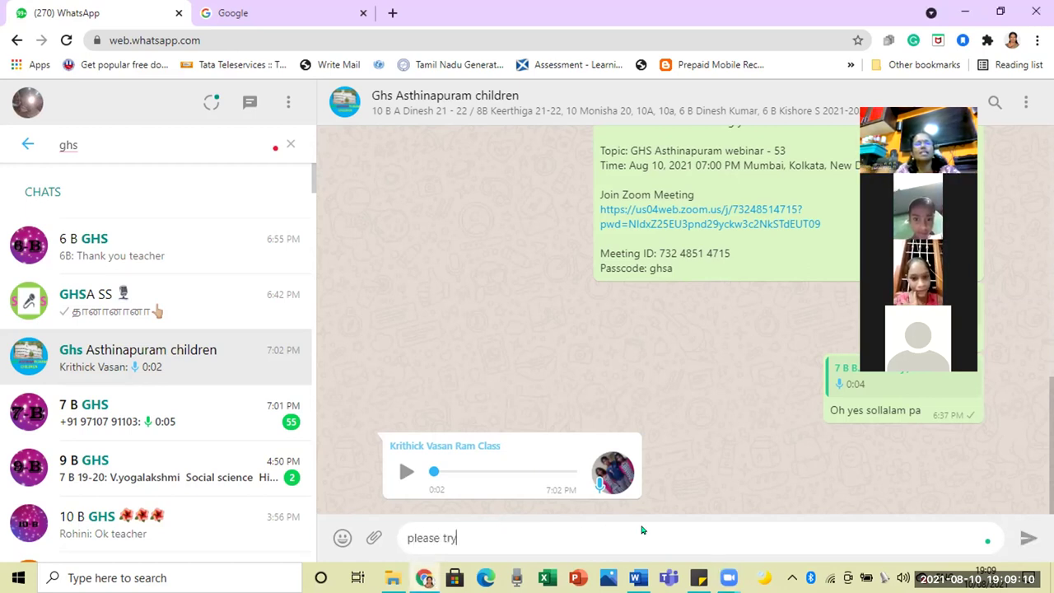
type(" again pa")
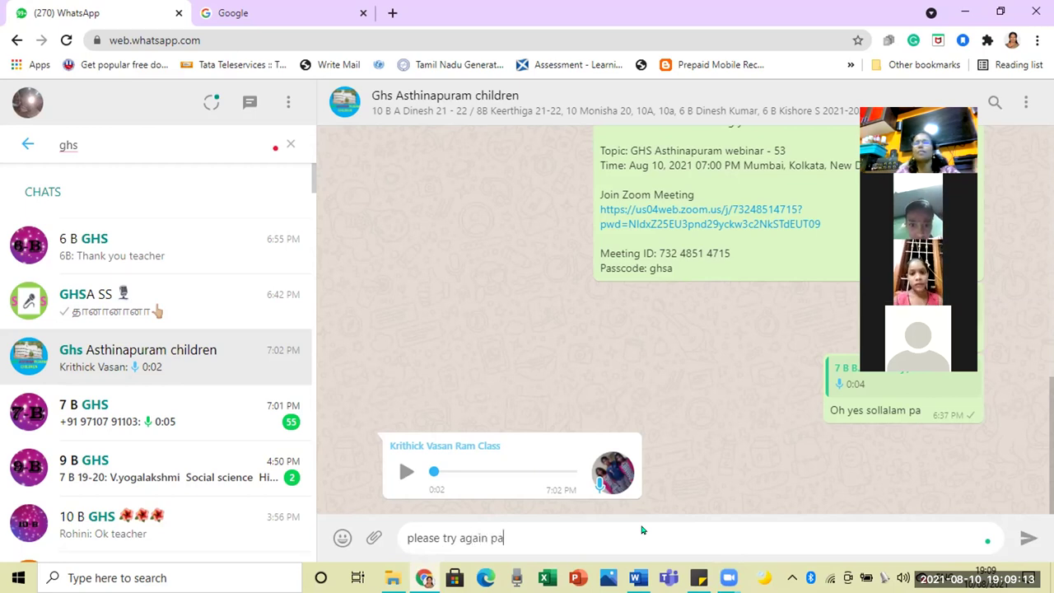
key("Return")
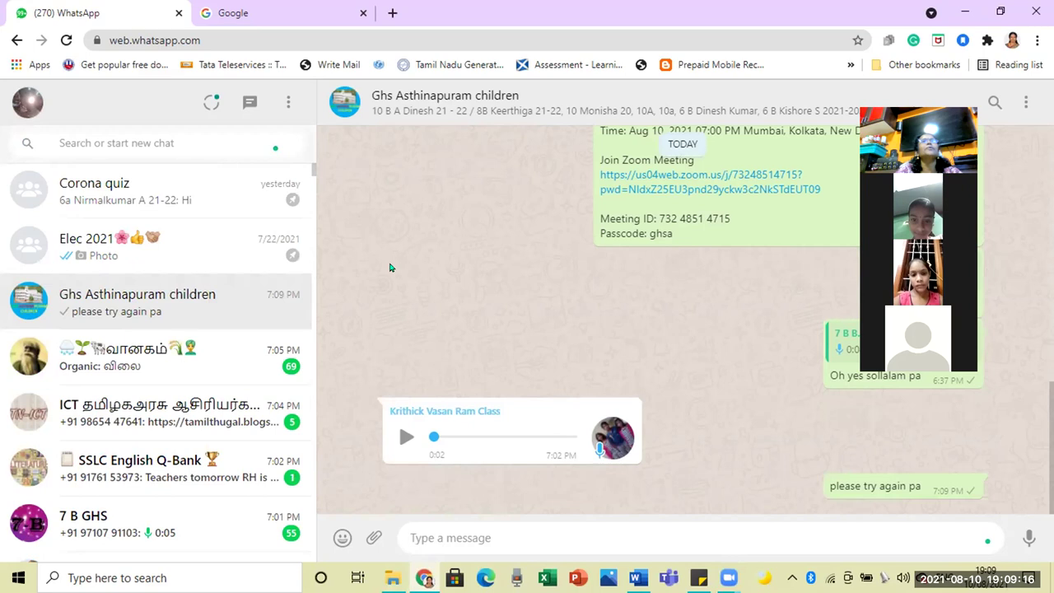
Step: Open Google Sheets from the Google apps launcher on the Google home page
left_click(293, 13)
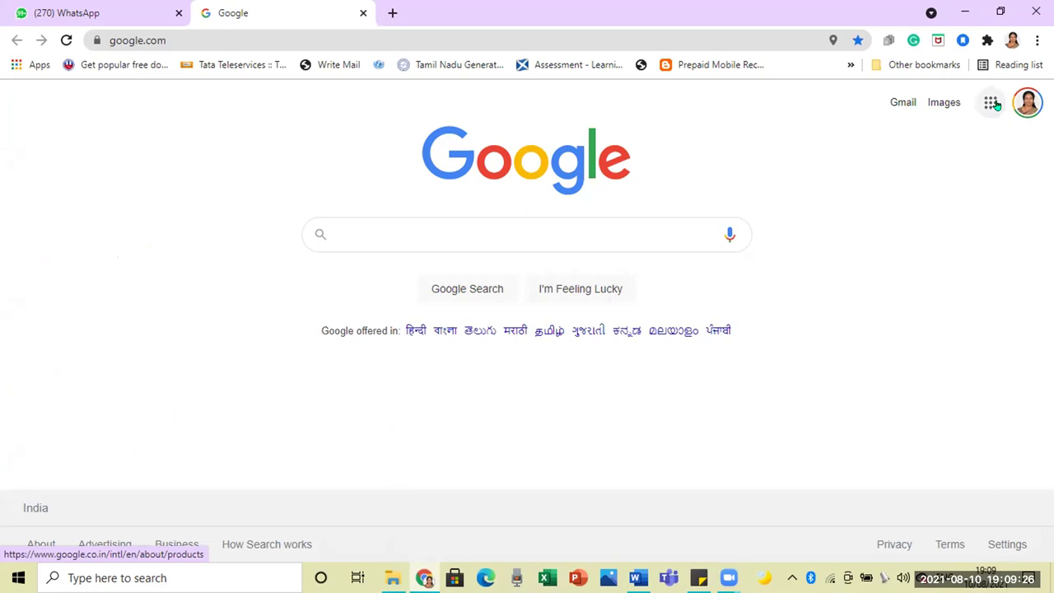
left_click(991, 103)
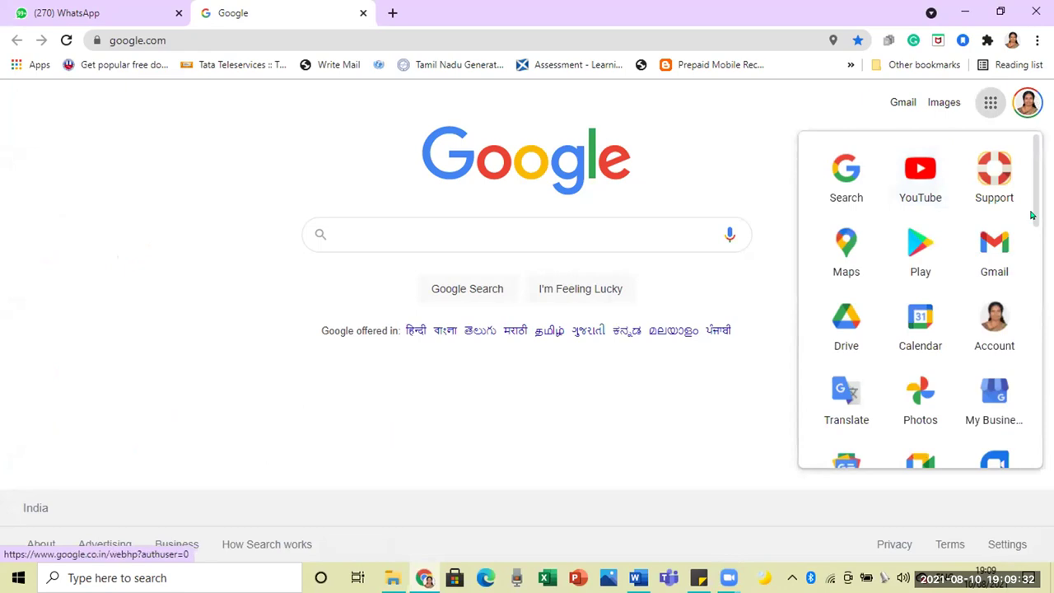
left_click_drag(1031, 215, 1031, 324)
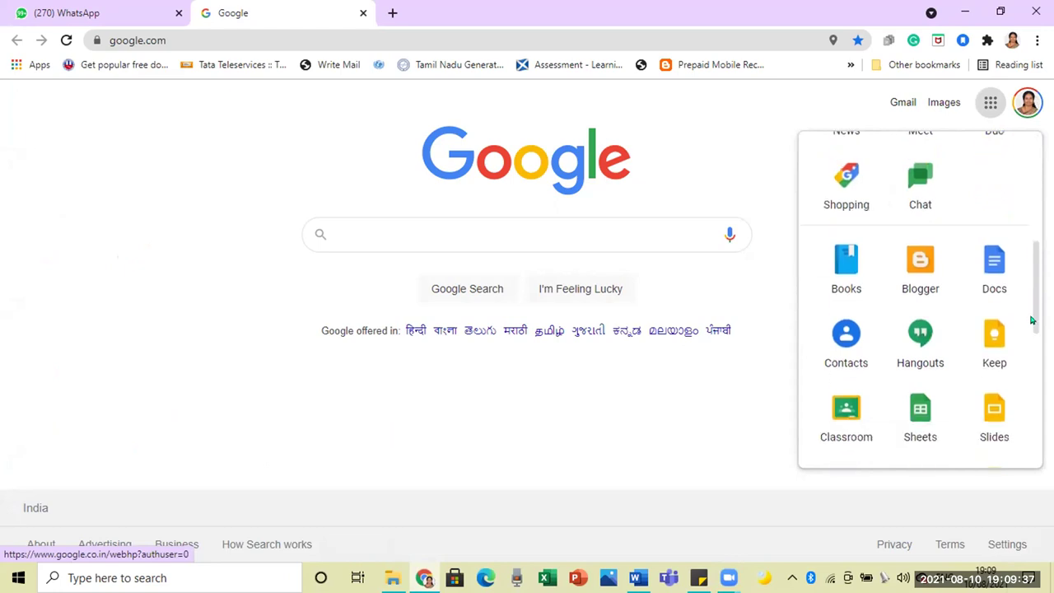
left_click(924, 416)
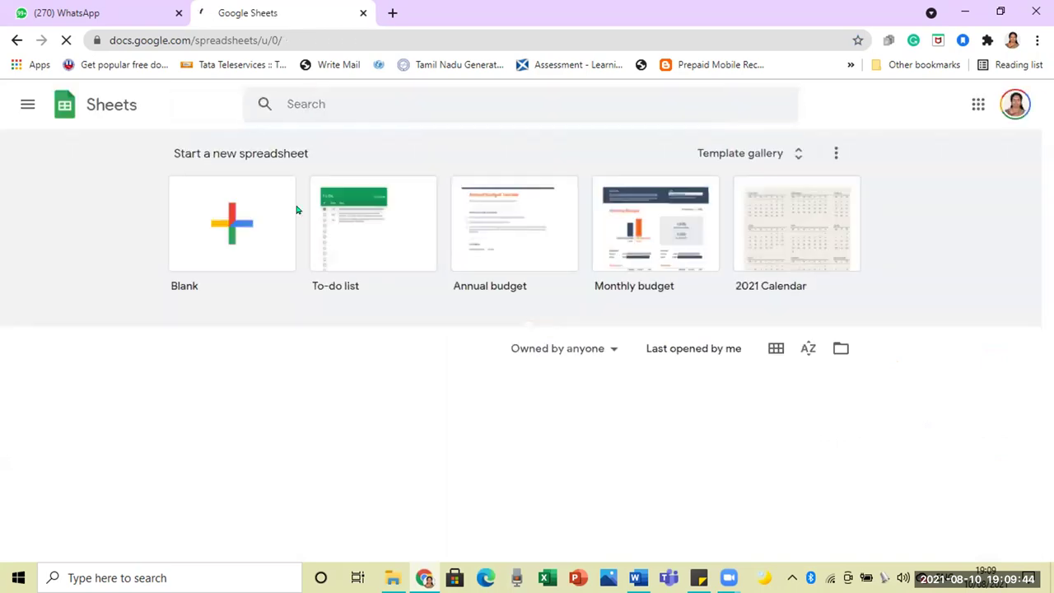
Step: Create a blank spreadsheet and select its 'Untitled spreadsheet' title for renaming
left_click(220, 251)
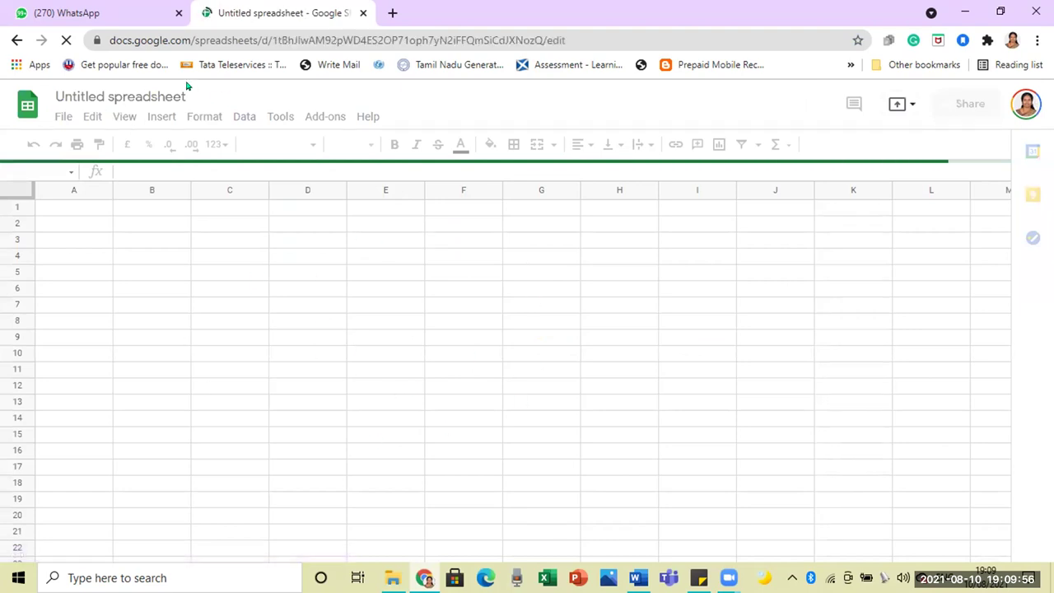
left_click(133, 88)
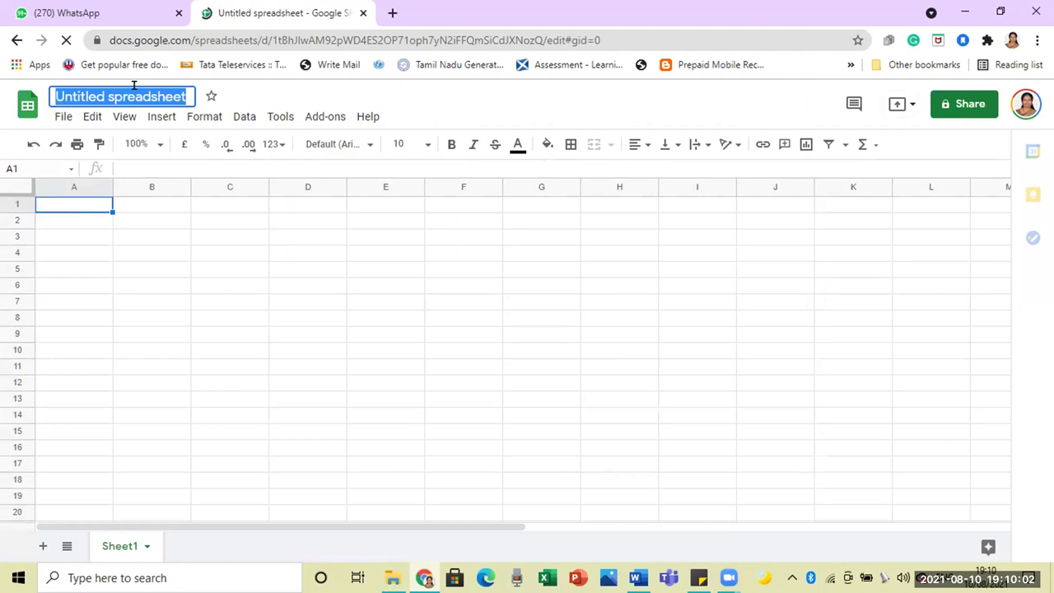
Step: Retitle the spreadsheet from 'The' to 'Software we learnt so far'
type("The")
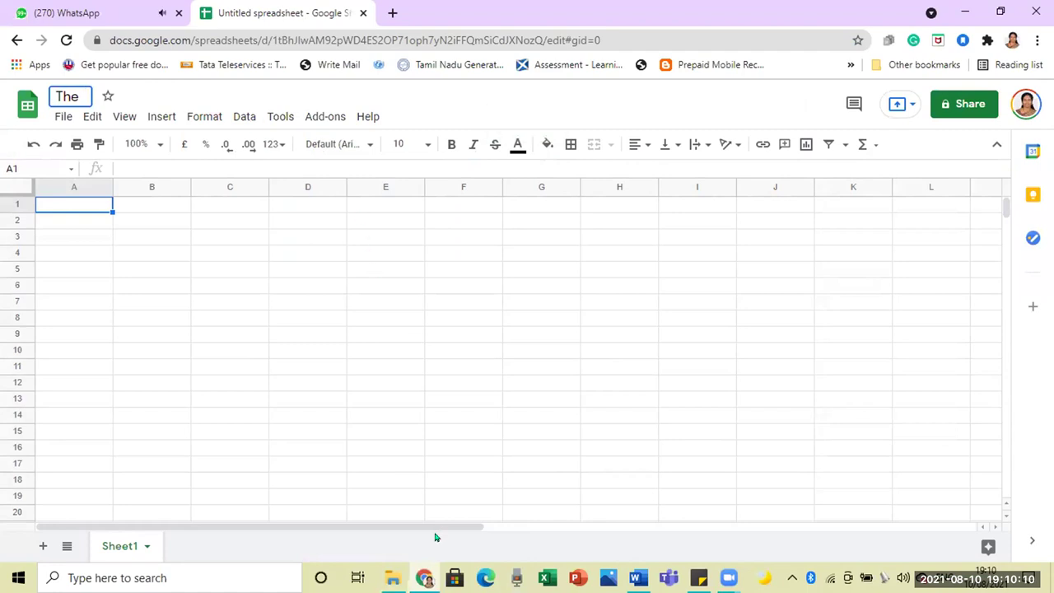
key("Return")
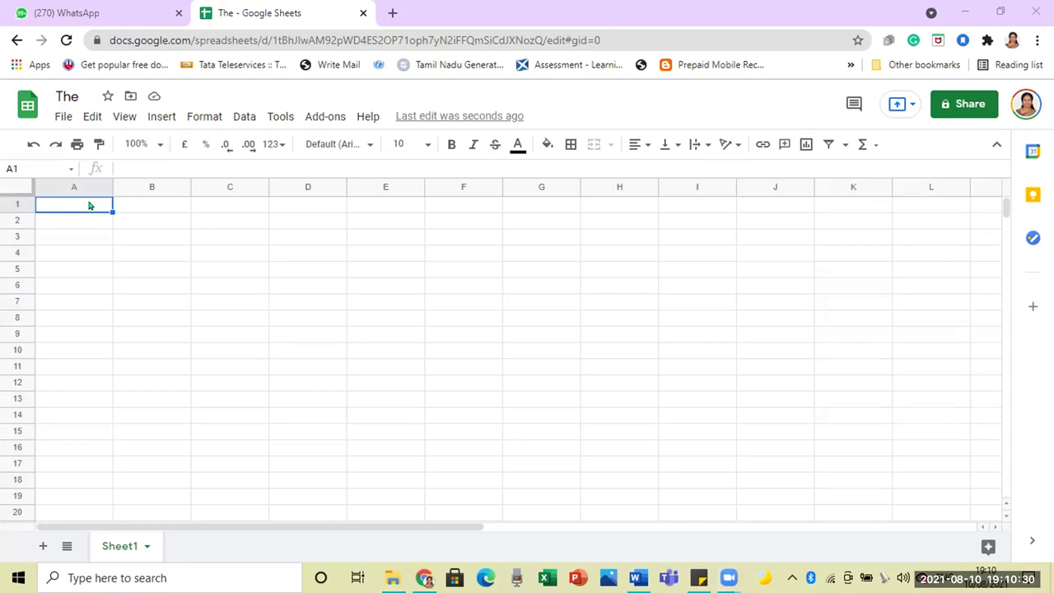
left_click(66, 96)
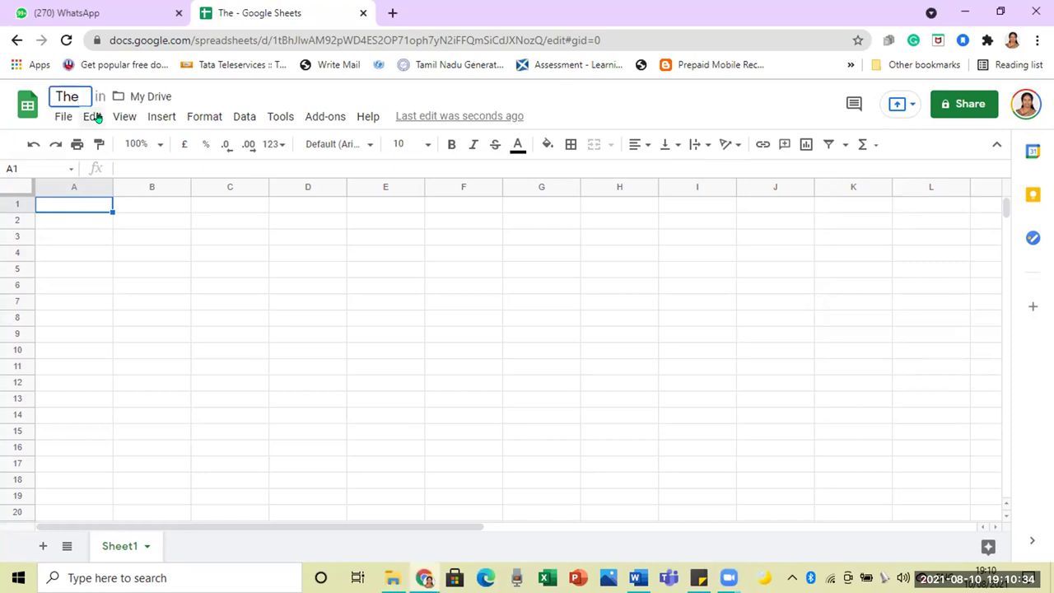
key("BackSpace")
key("BackSpace")
key("BackSpace")
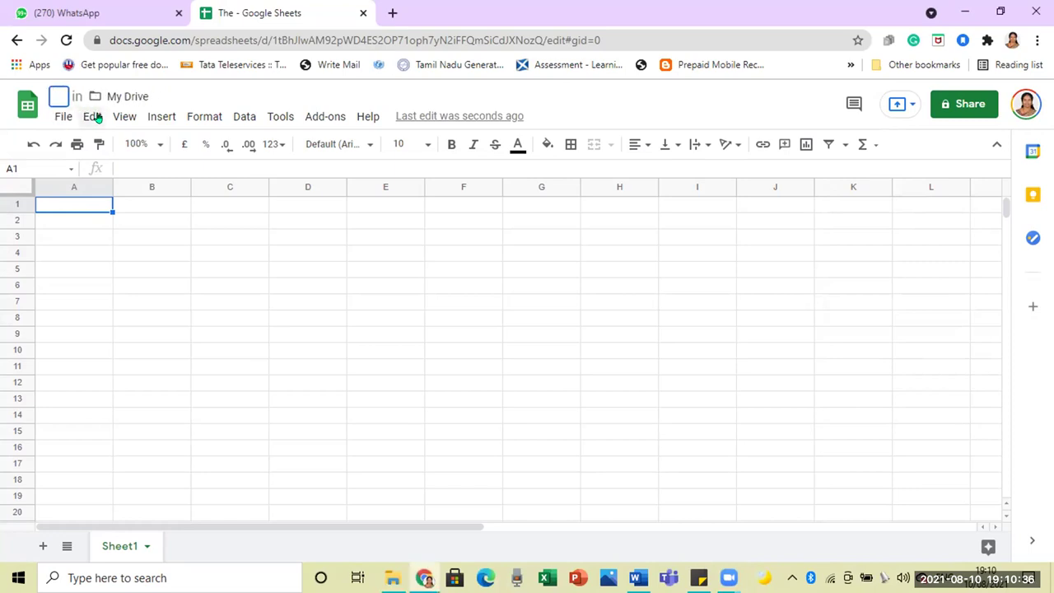
type("Software")
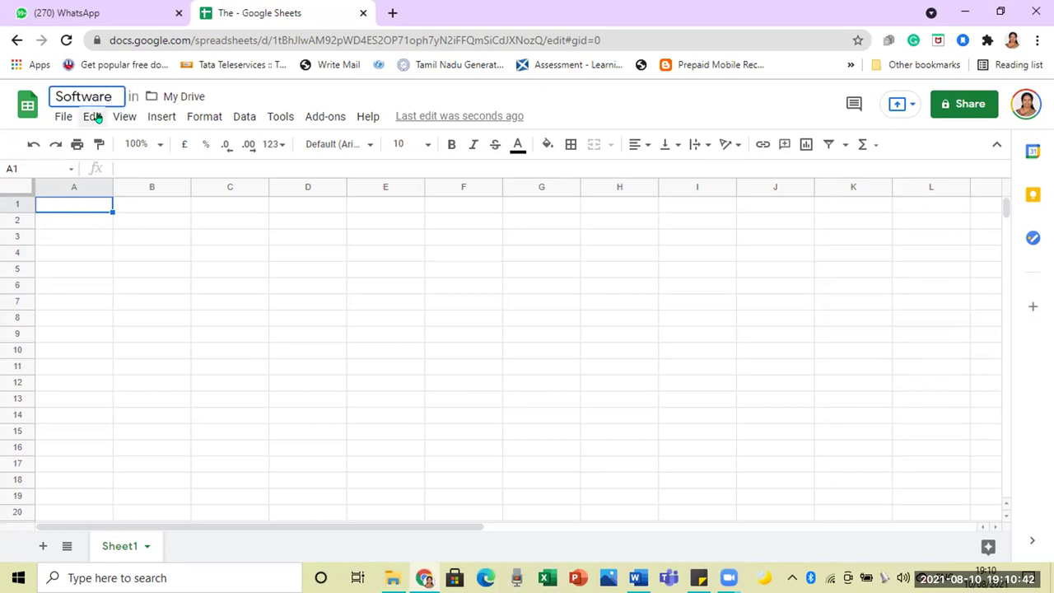
type(" we")
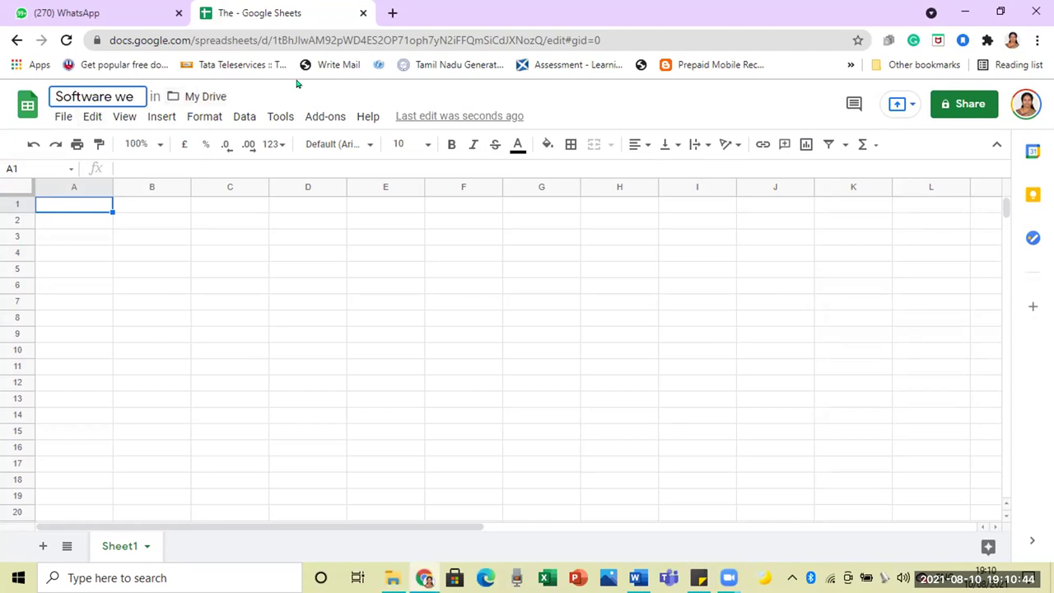
left_click(325, 86)
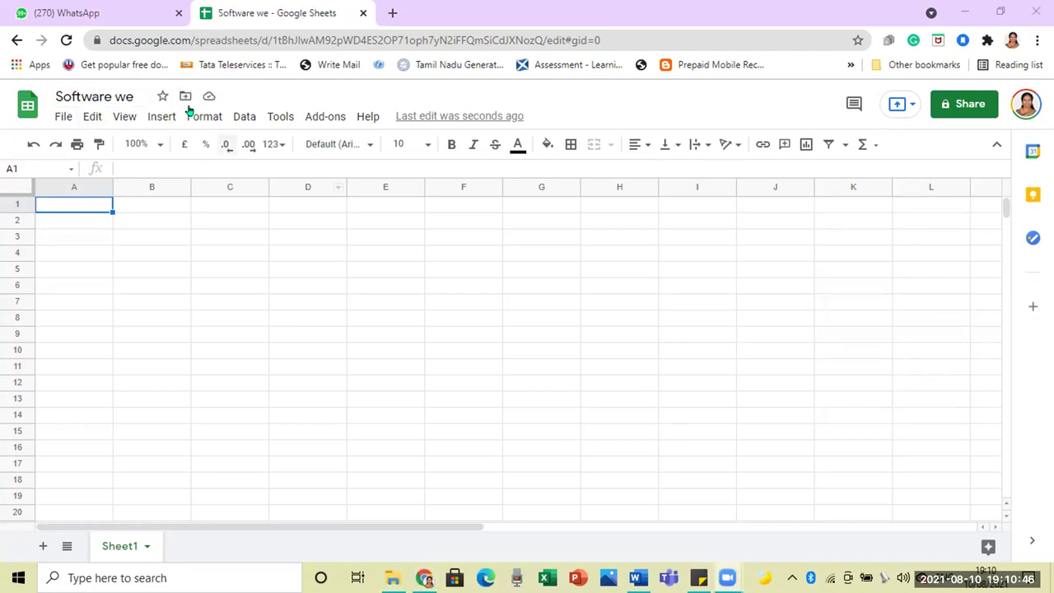
left_click(142, 96)
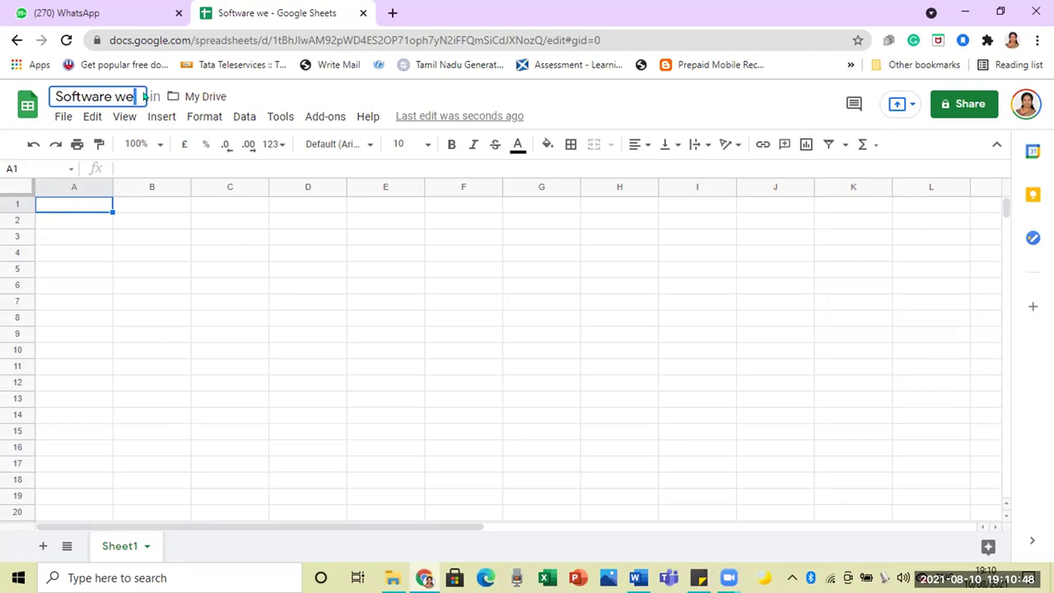
type("learnt ")
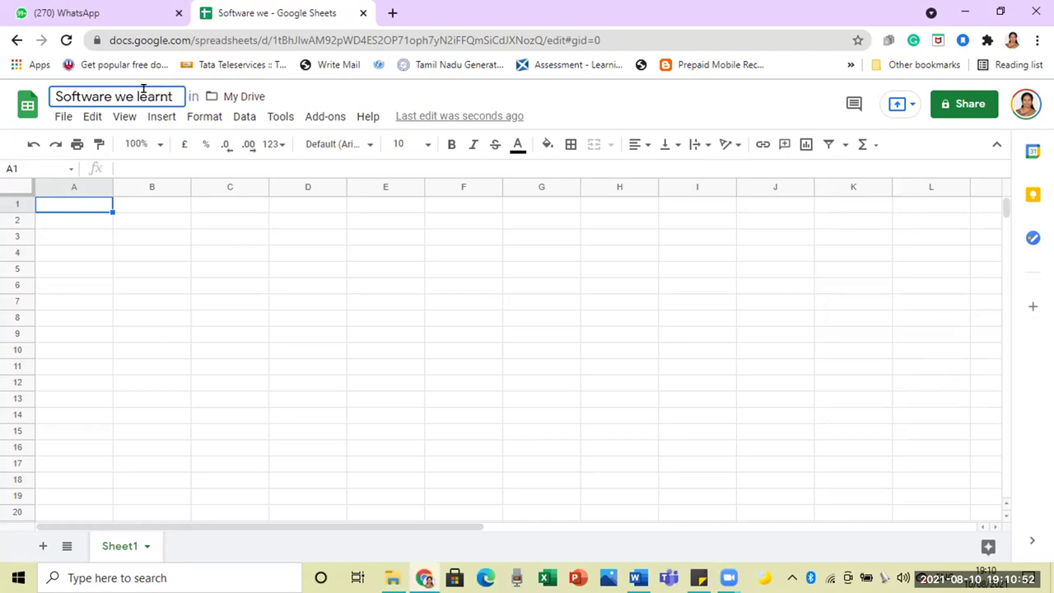
type("so far")
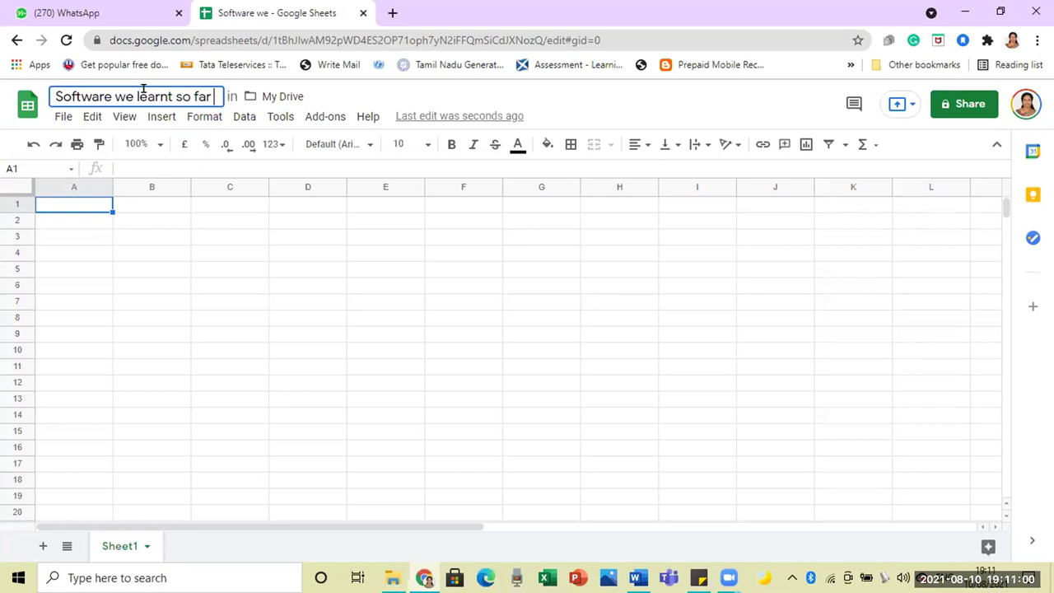
key("Return")
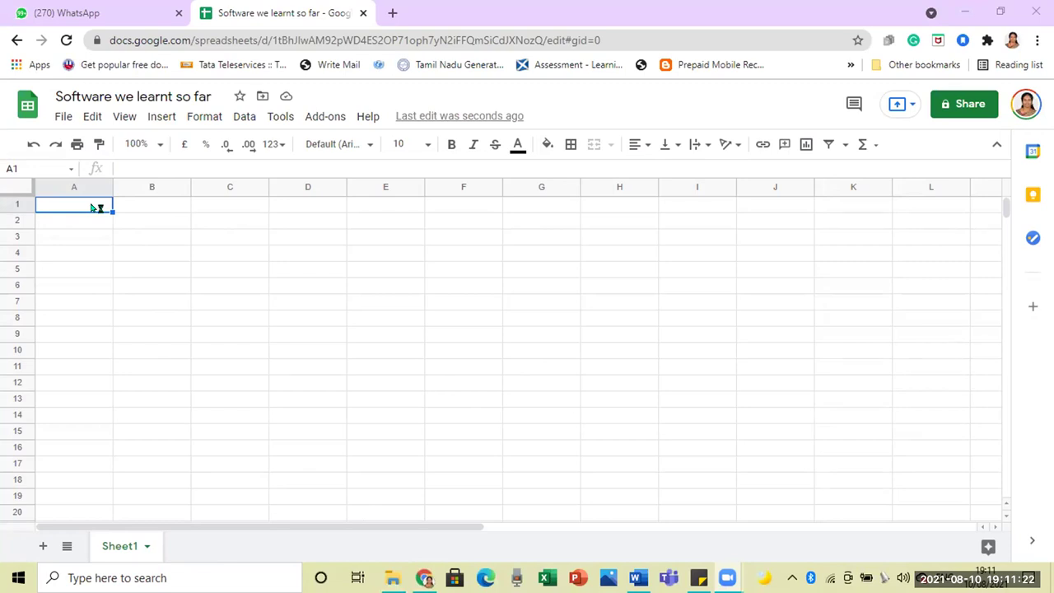
left_click(146, 233)
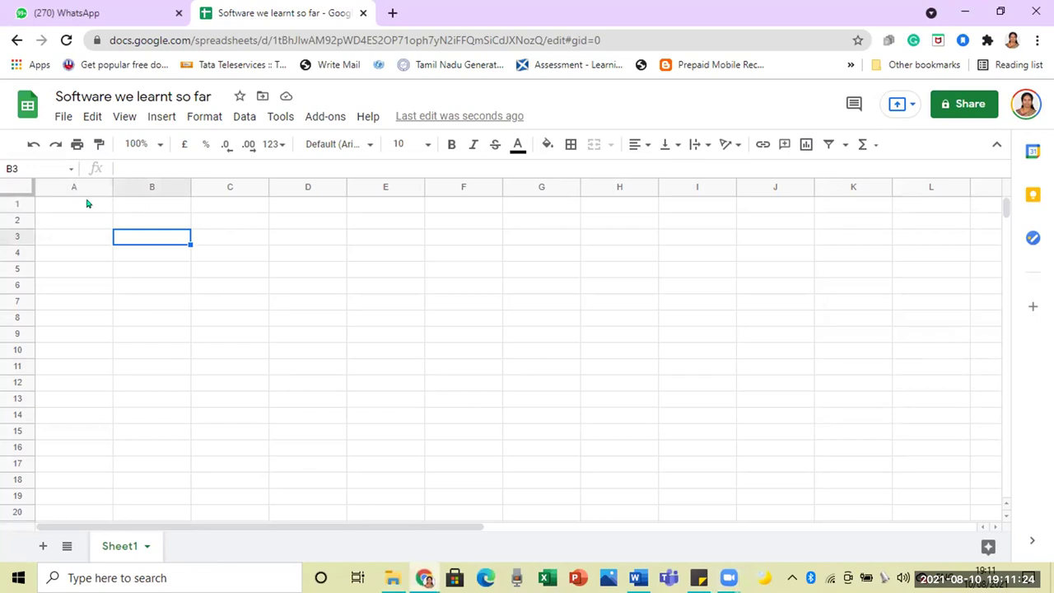
Step: Enter the headings 'S.NO' in A1 and 'Students Name' in B1
left_click(88, 204)
type("S")
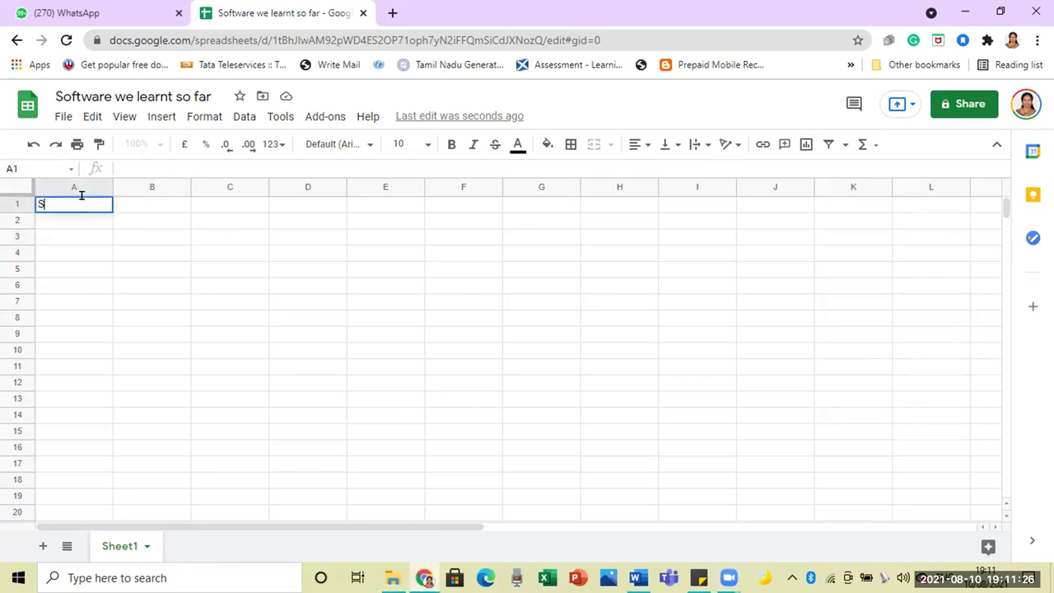
type(".NO")
left_click(164, 204)
type("Students")
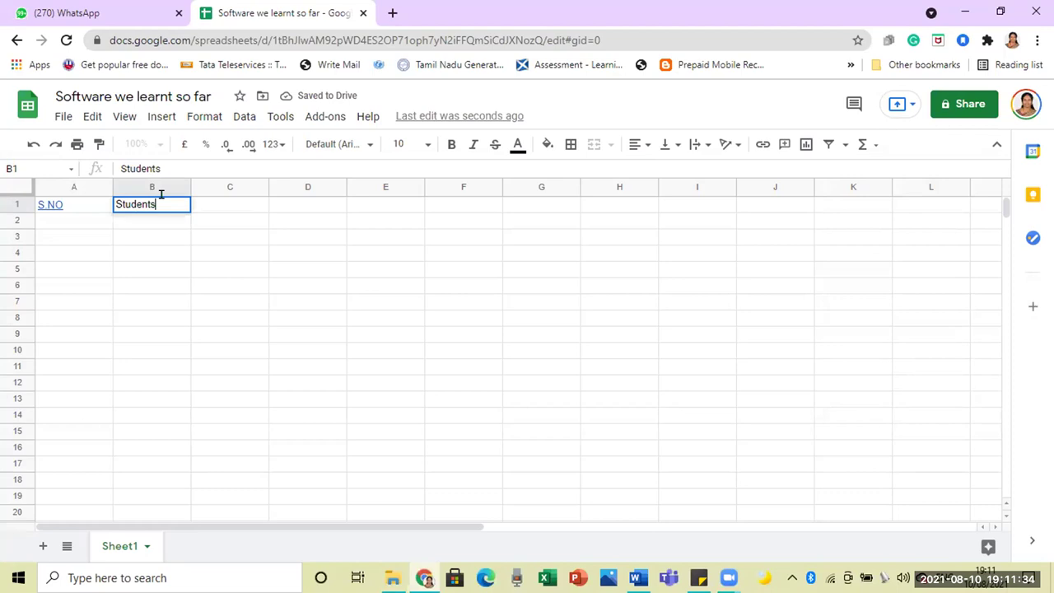
type(" Name")
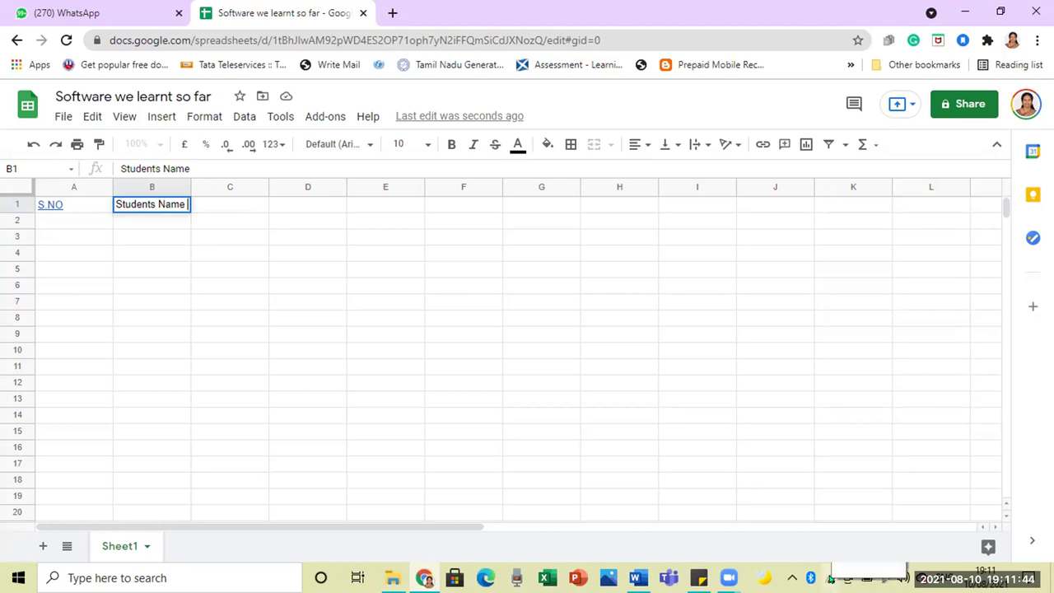
Step: Check the Wi-Fi connection and select cell C1 for the next heading
left_click(884, 577)
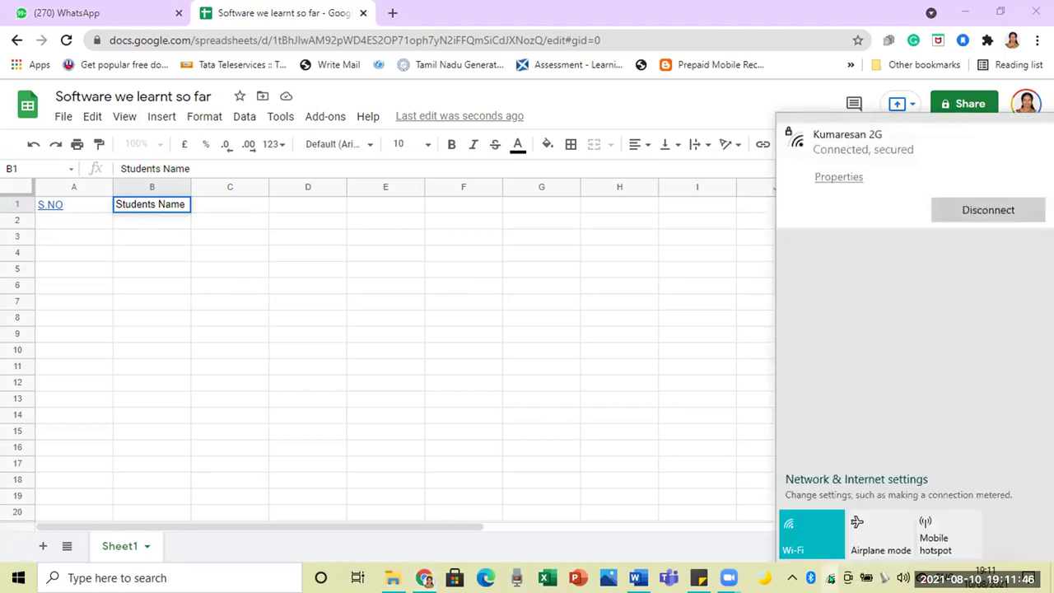
left_click(672, 357)
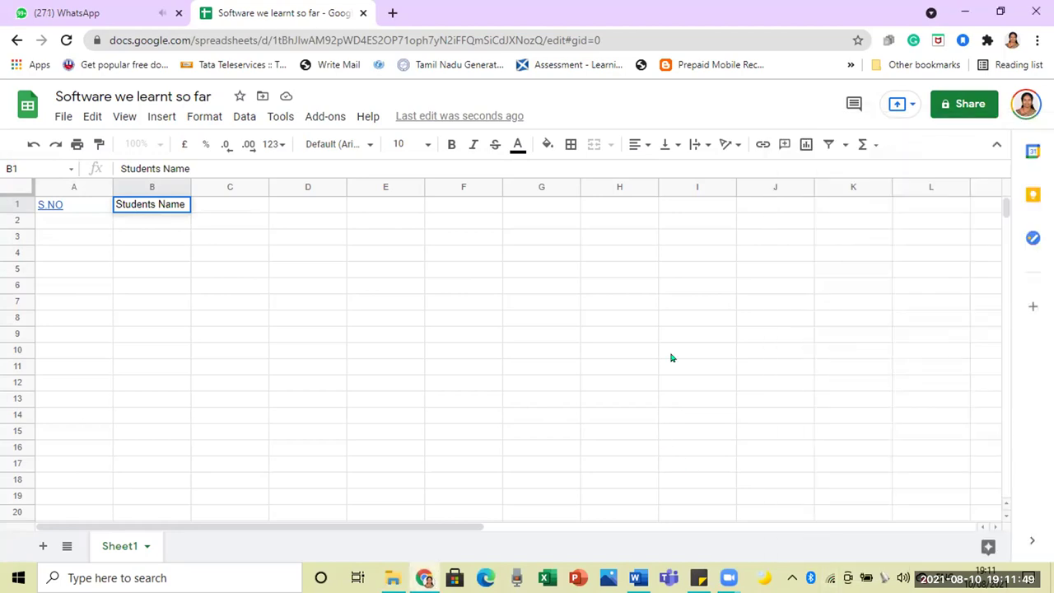
left_click(222, 208)
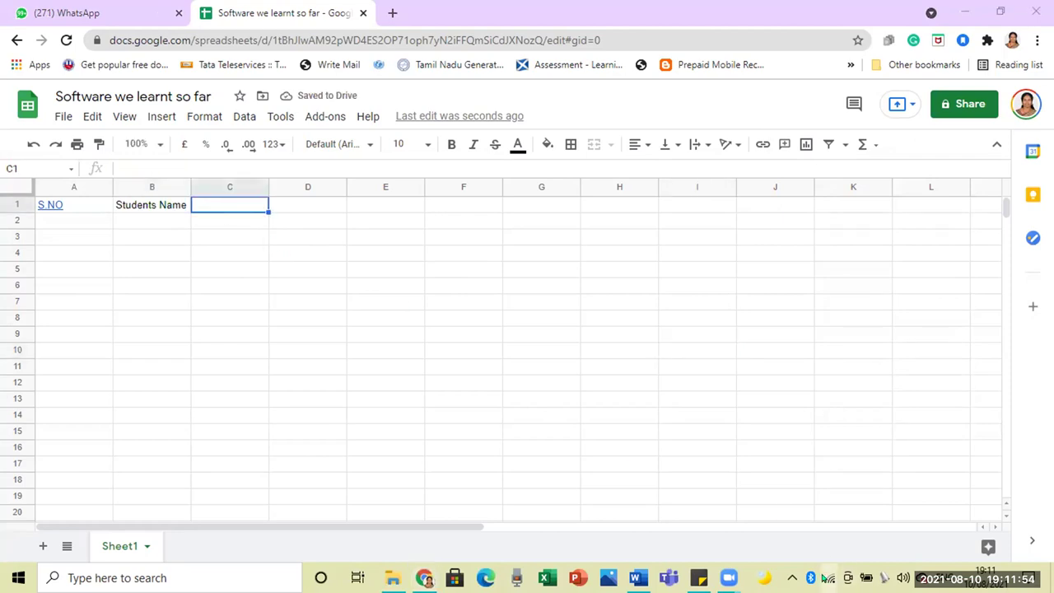
left_click(828, 579)
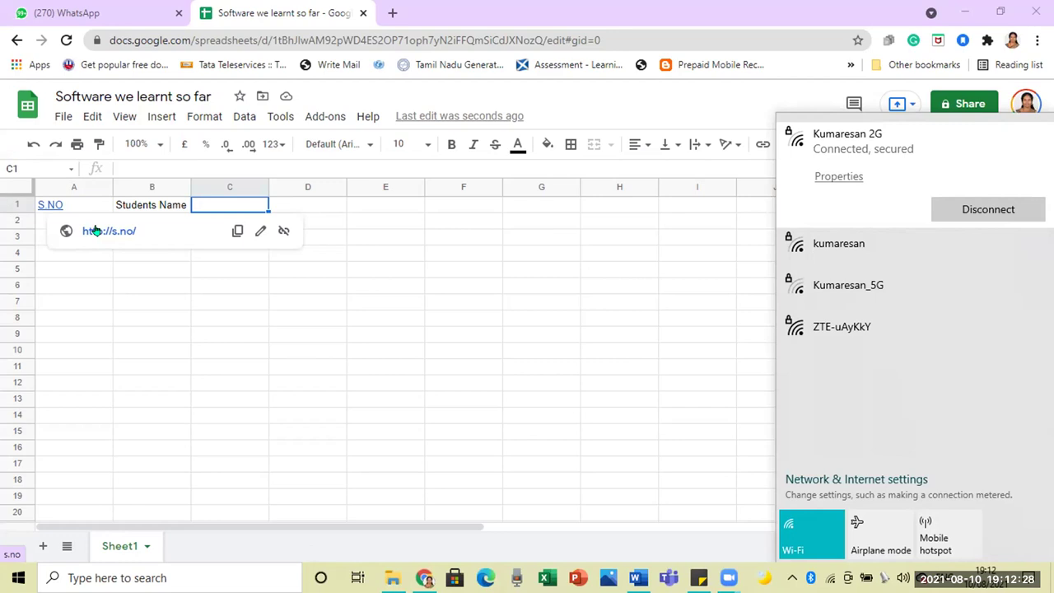
Step: Remove the accidental link from 'S.NO' in A1, then select C1
left_click(78, 268)
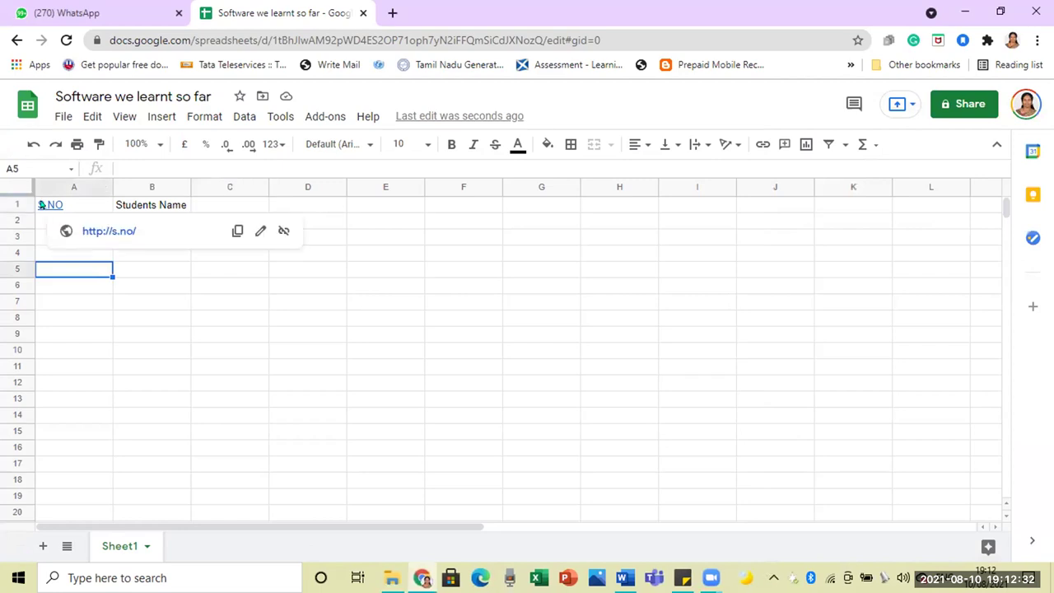
right_click(41, 204)
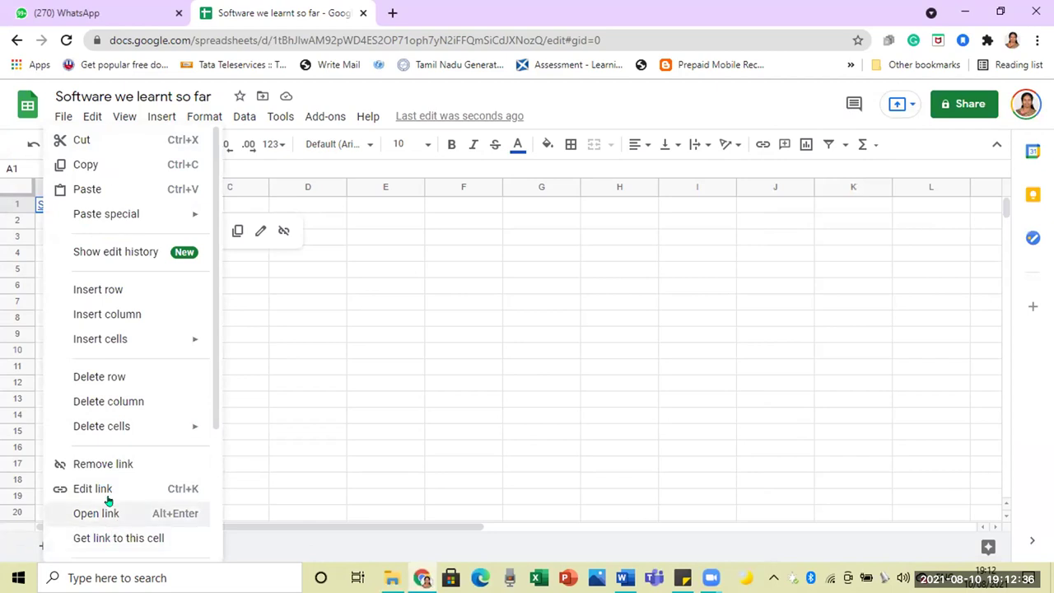
left_click(112, 464)
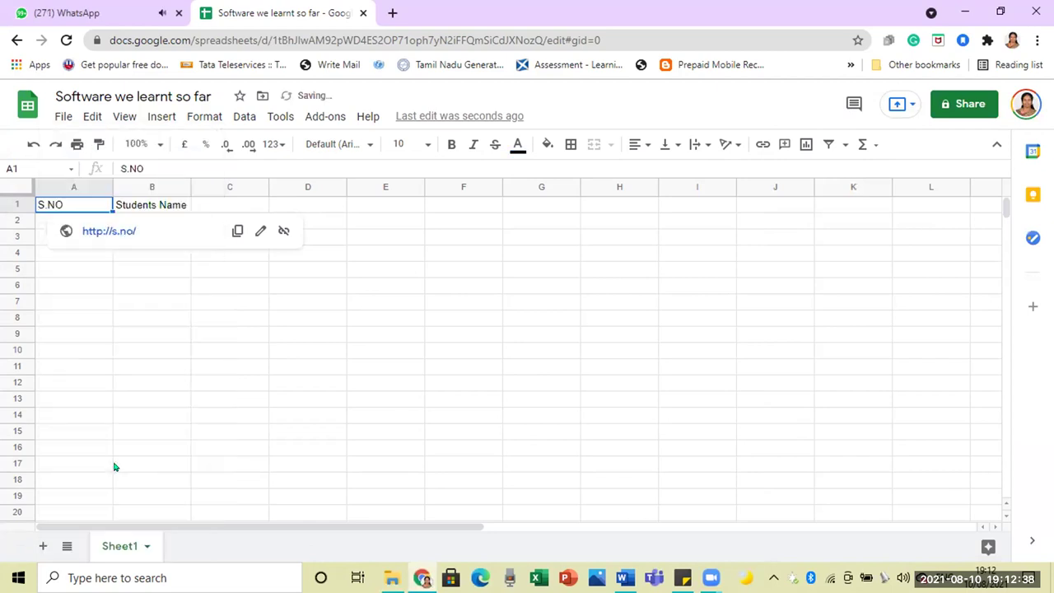
left_click(236, 371)
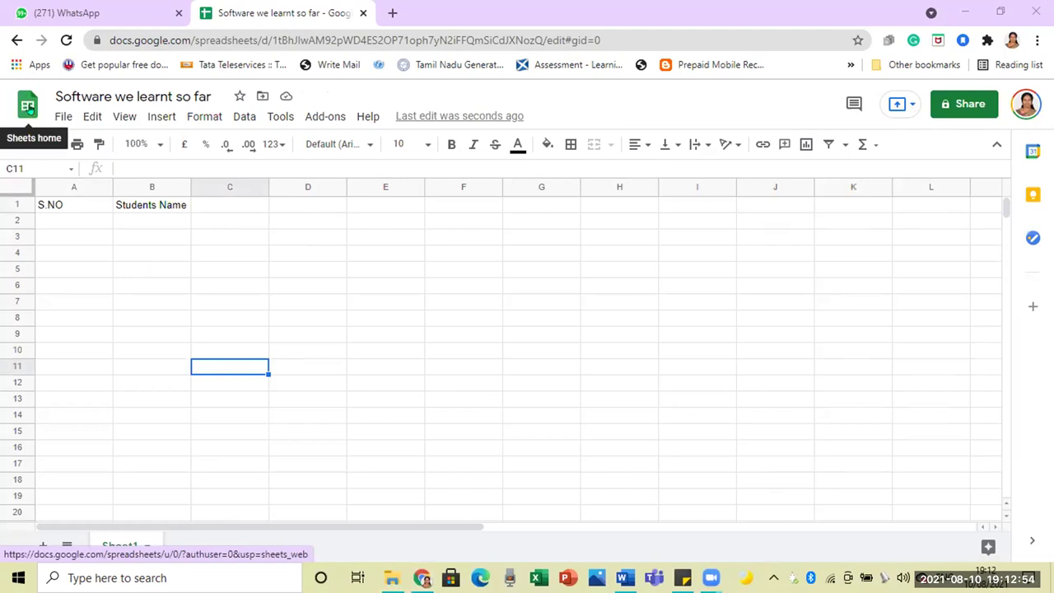
left_click(230, 206)
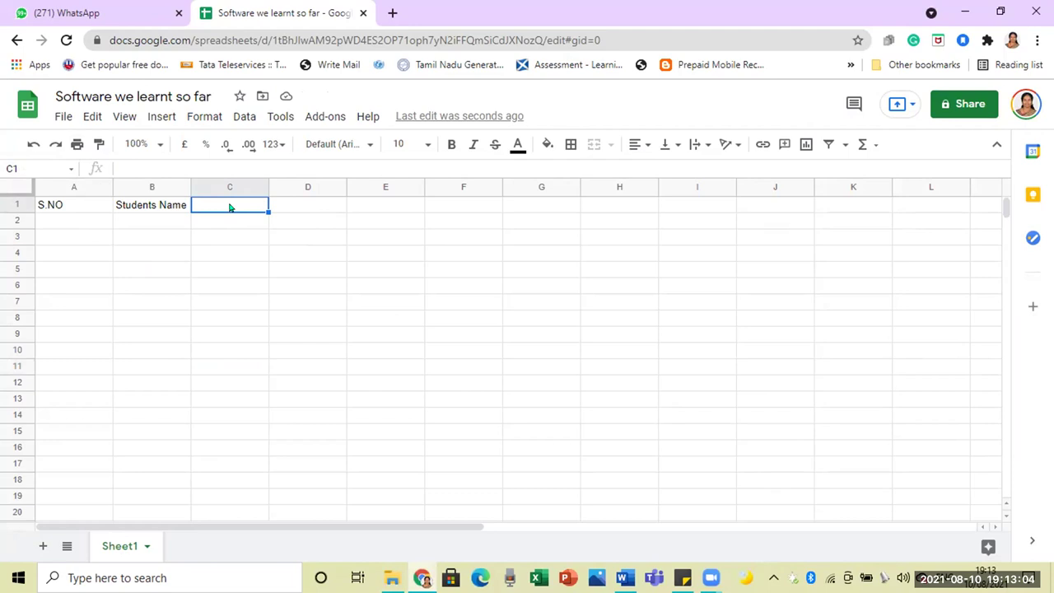
Step: Enter 'Software i learned' as the C1 header and commit it
type("Soft")
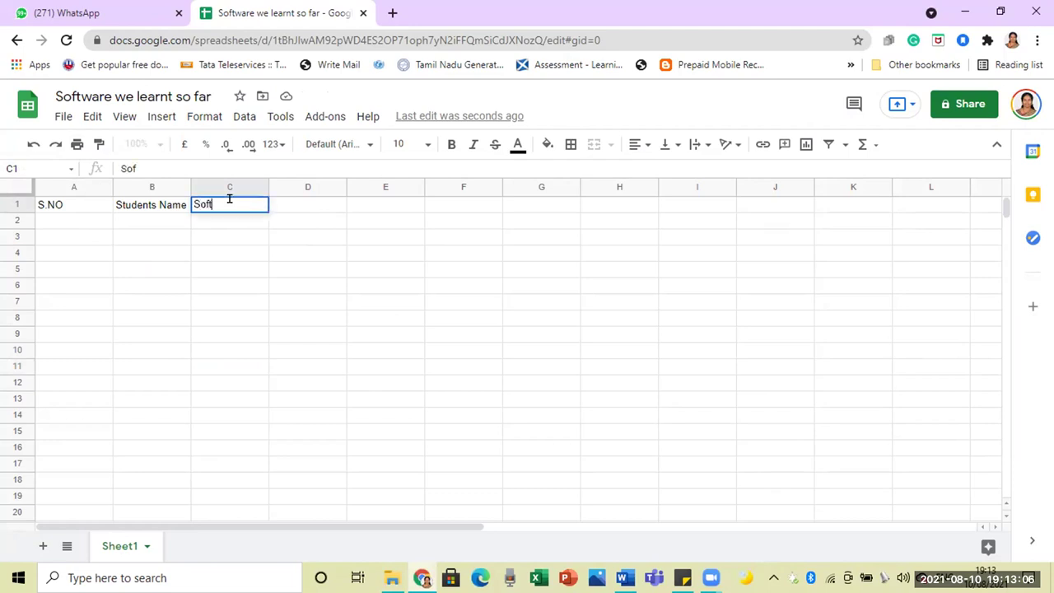
type("ware i lear")
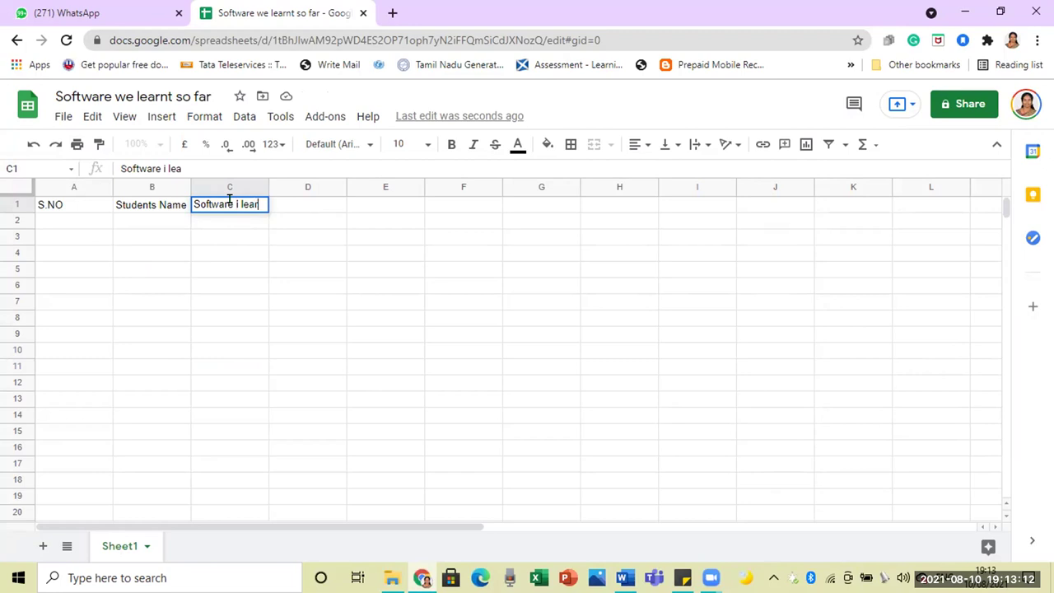
type("ned")
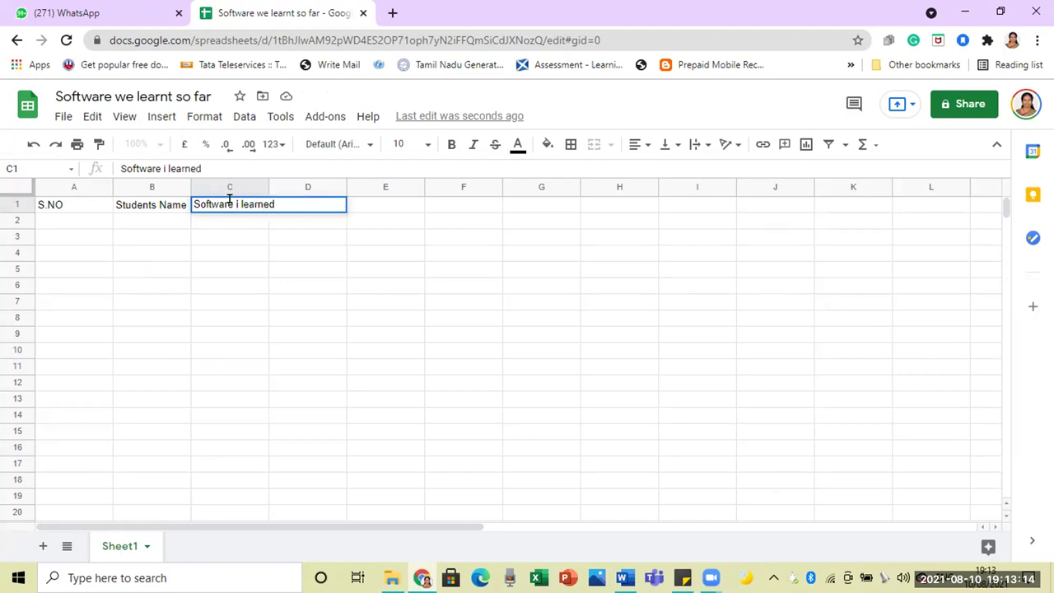
left_click(225, 221)
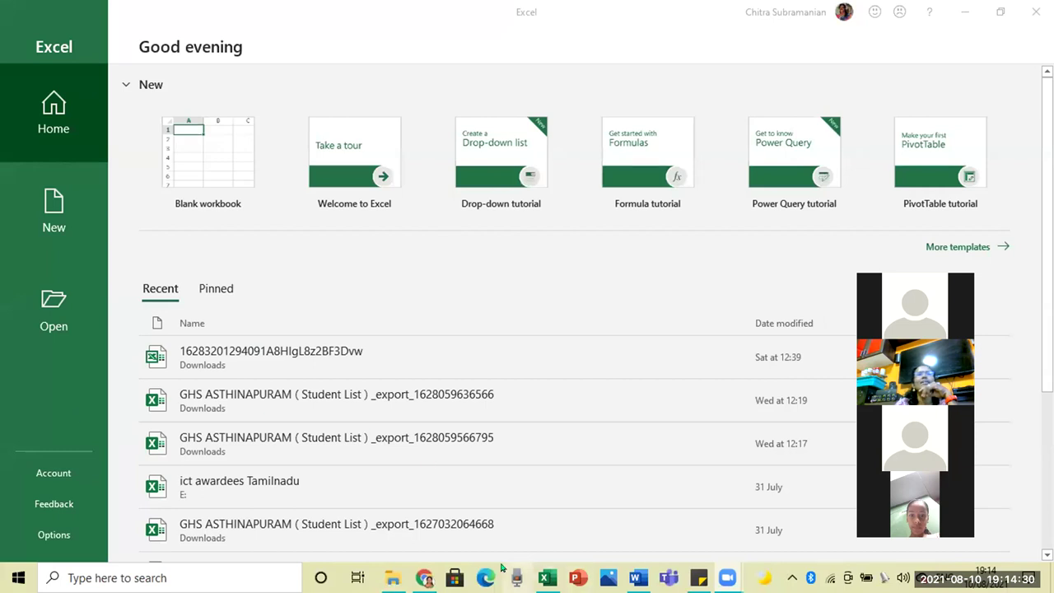
Step: Reopen 'Software we learnt so far' from the Sheets home list and select A2
left_click(426, 499)
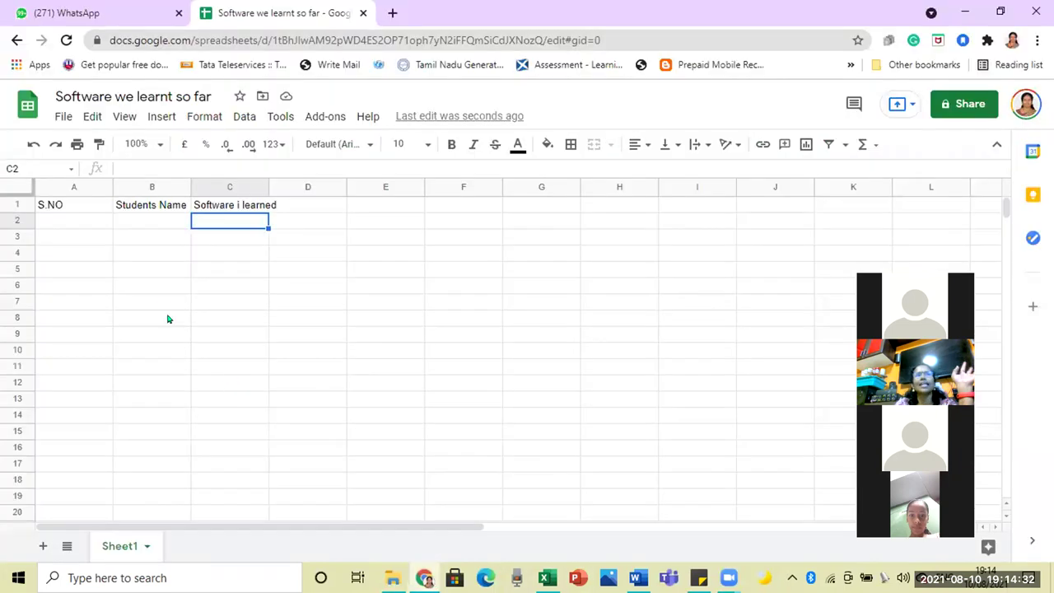
left_click(65, 219)
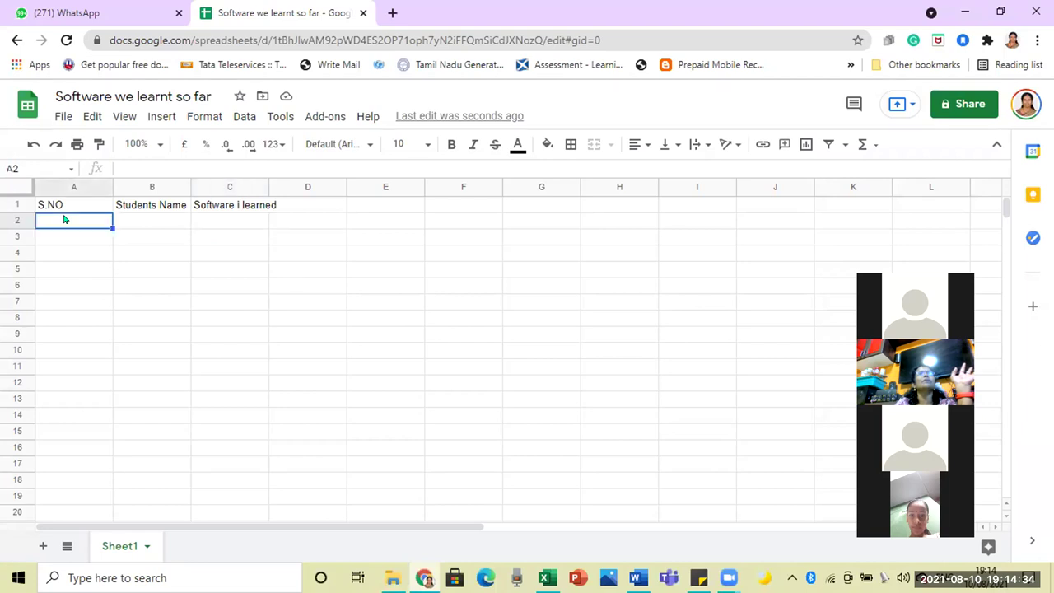
left_click(19, 97)
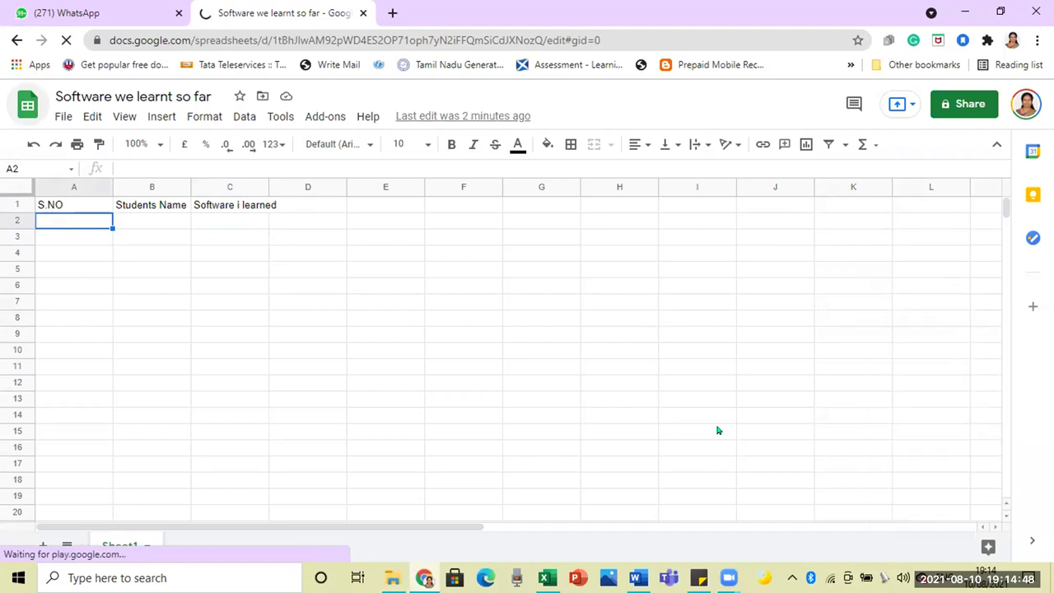
left_click(830, 577)
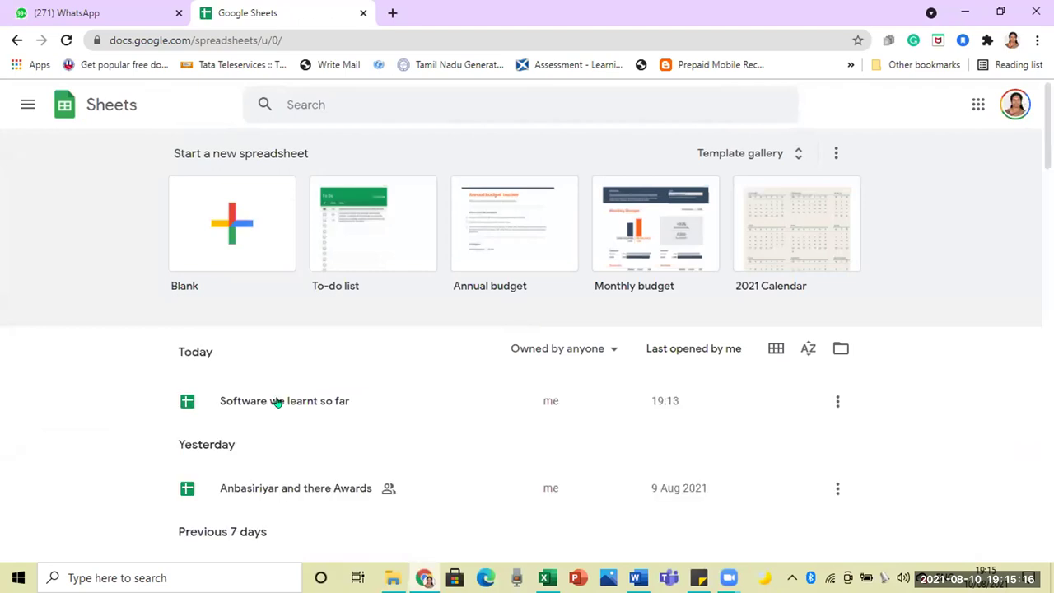
left_click(277, 401)
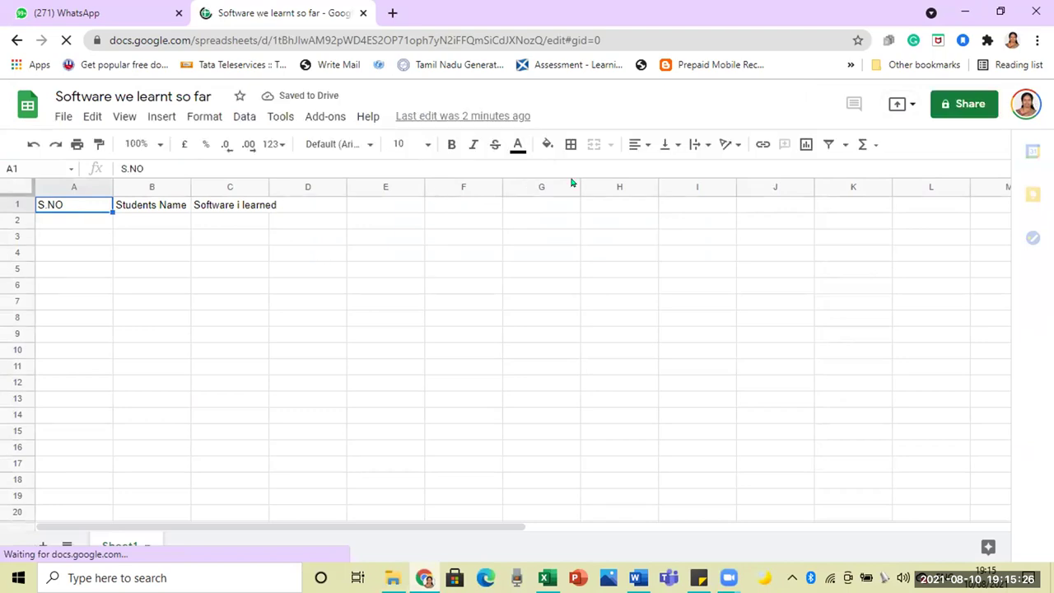
left_click(76, 216)
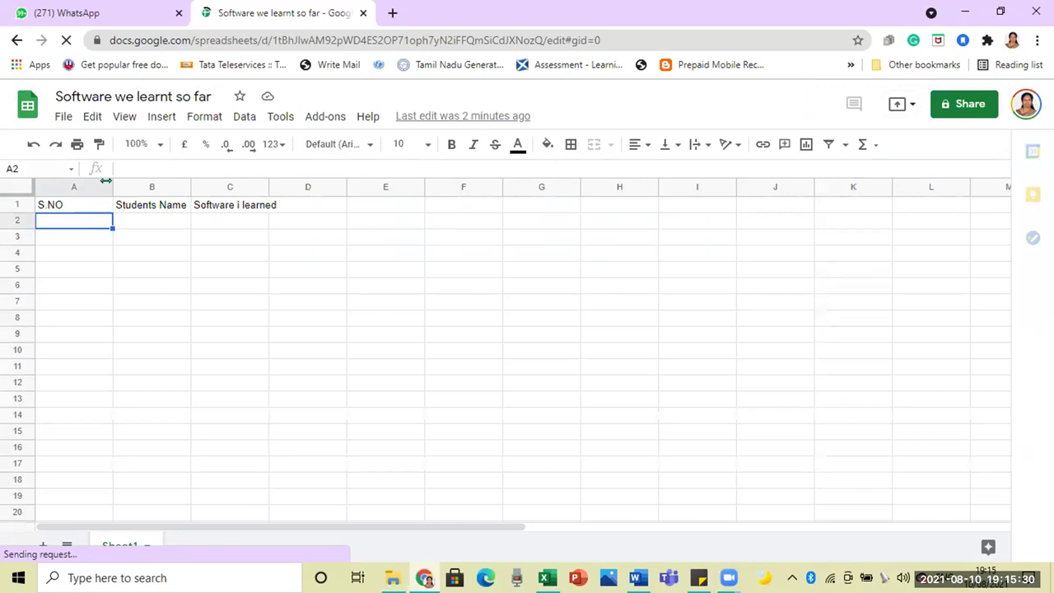
Step: Narrow column A, widen column B, and enter serial number 1 in A2
left_click_drag(70, 186, 148, 188)
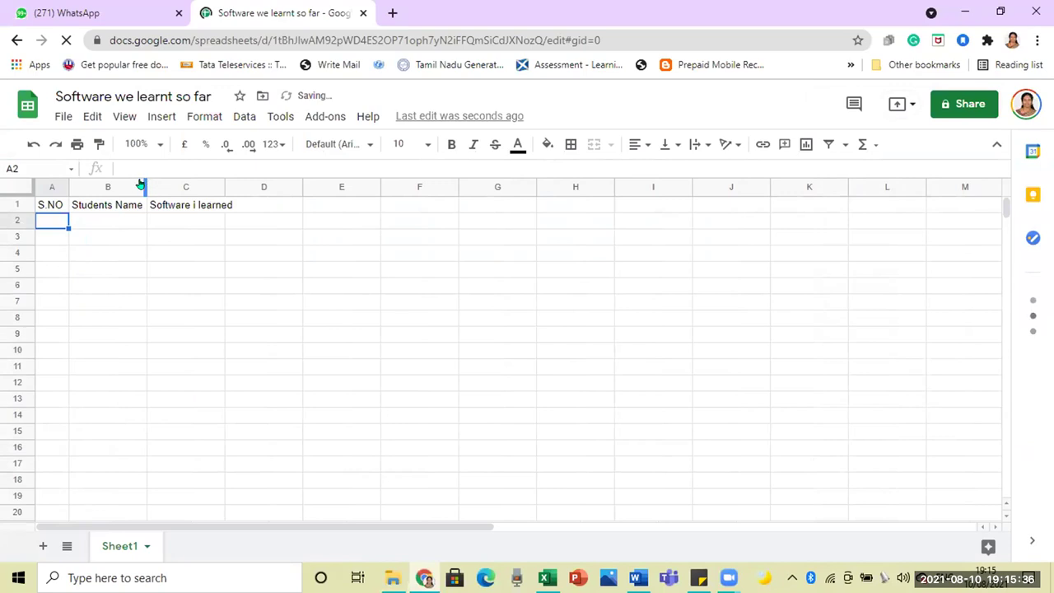
left_click_drag(141, 183, 204, 190)
type("1")
key("Return")
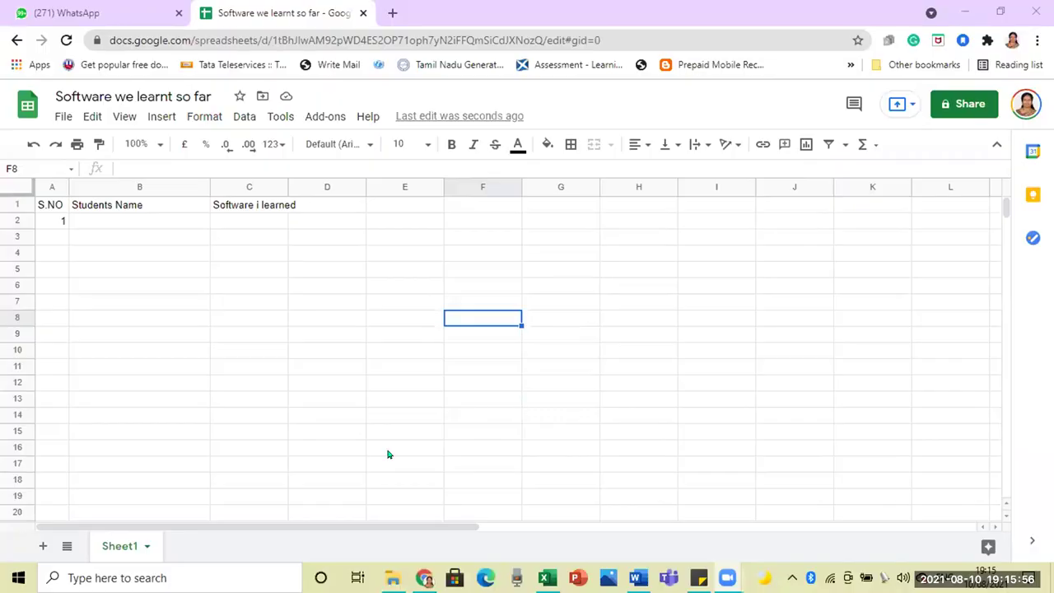
Step: Enter 2 in A3, then fill the A2:A3 pattern down to A15 (1–14)
left_click(388, 455)
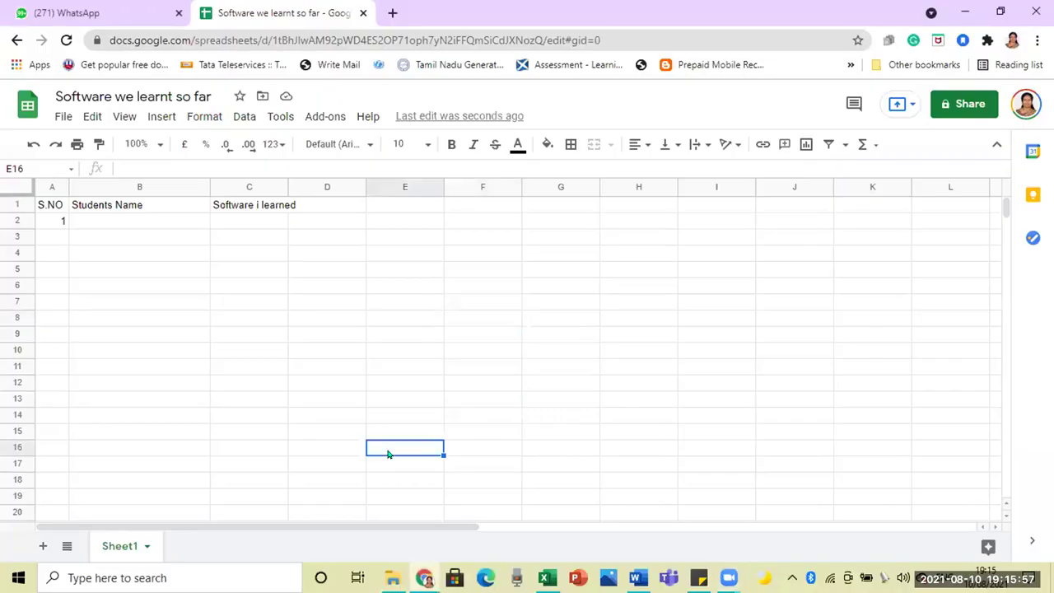
left_click(63, 233)
type("2")
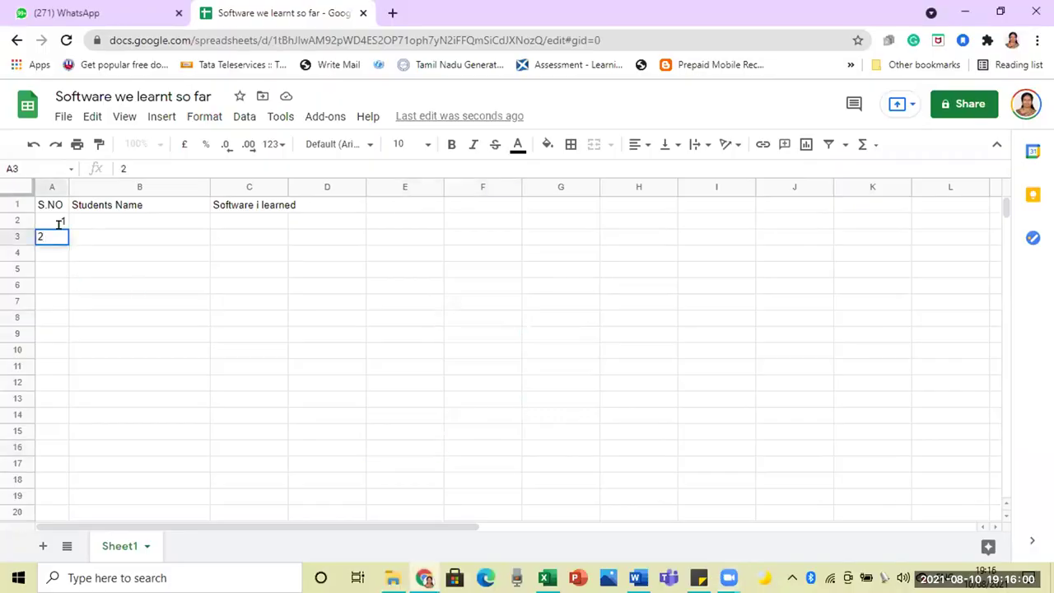
left_click(105, 252)
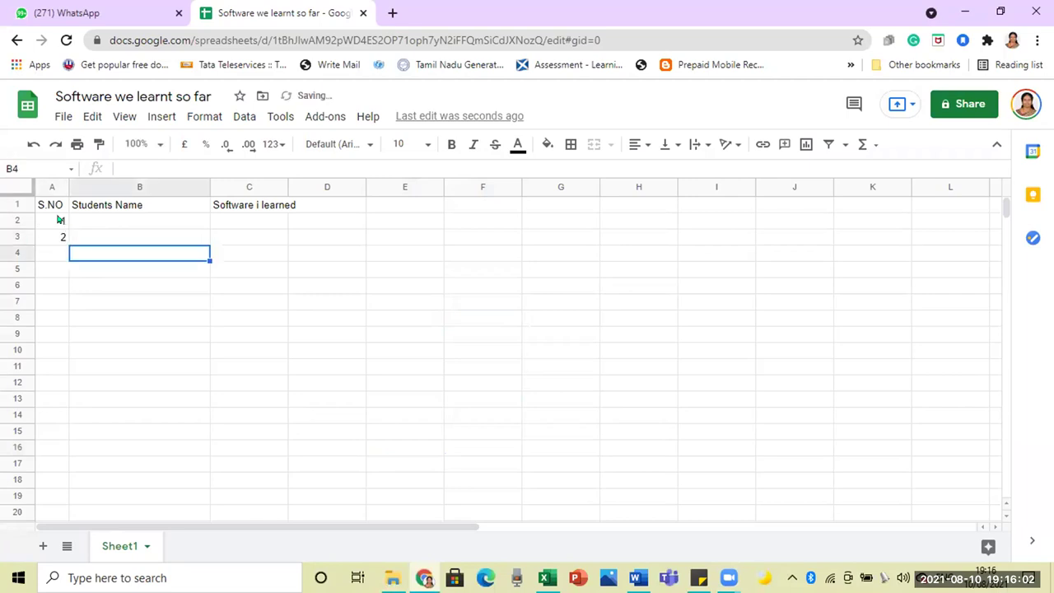
left_click(60, 220)
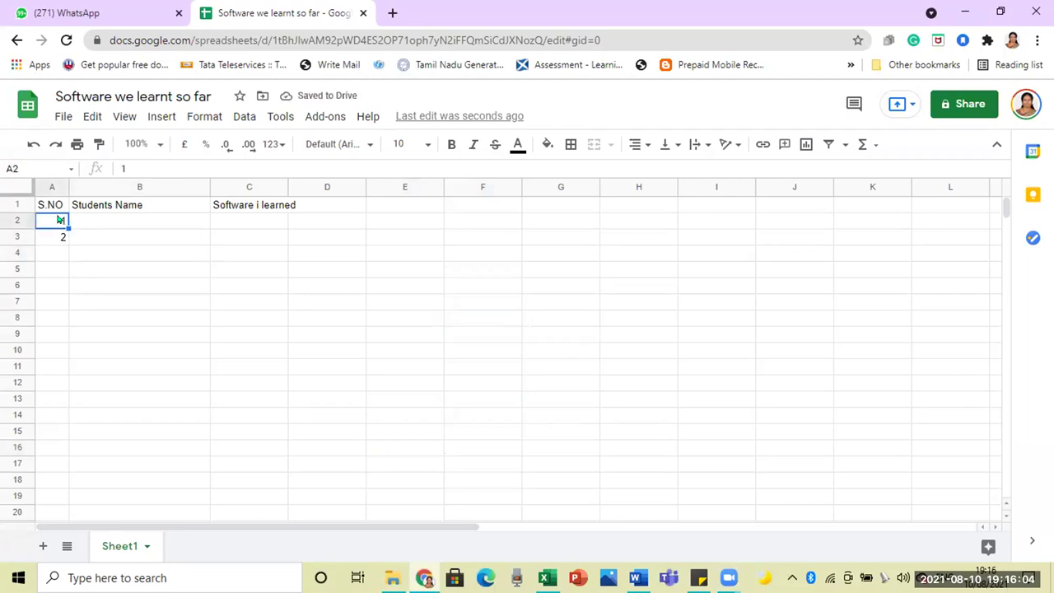
left_click_drag(61, 220, 58, 234)
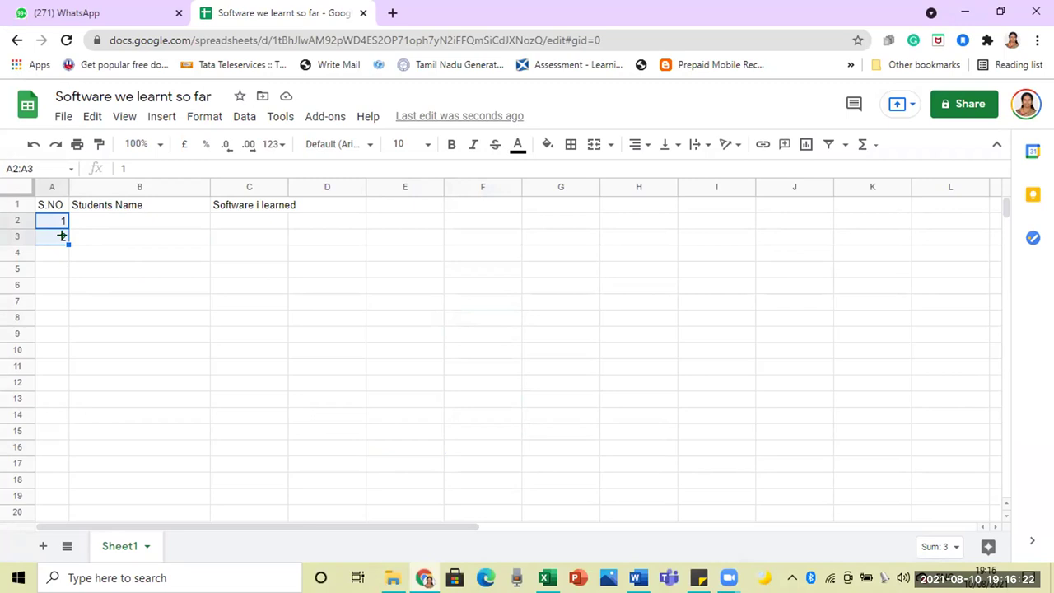
left_click_drag(61, 237, 63, 431)
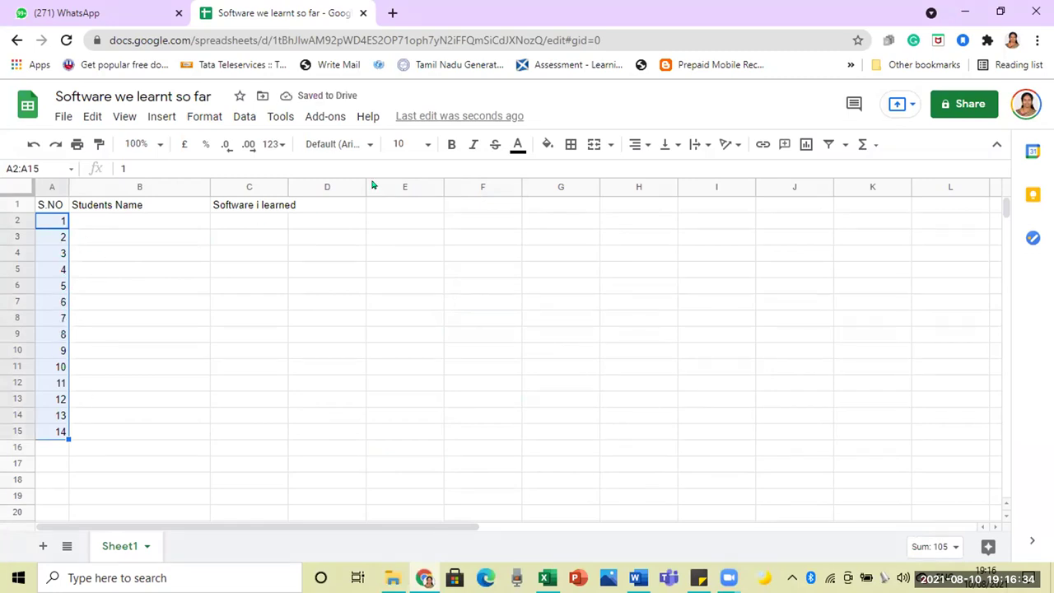
Step: Try left, right and centre horizontal alignment on the serial numbers, settling on centre
left_click(636, 147)
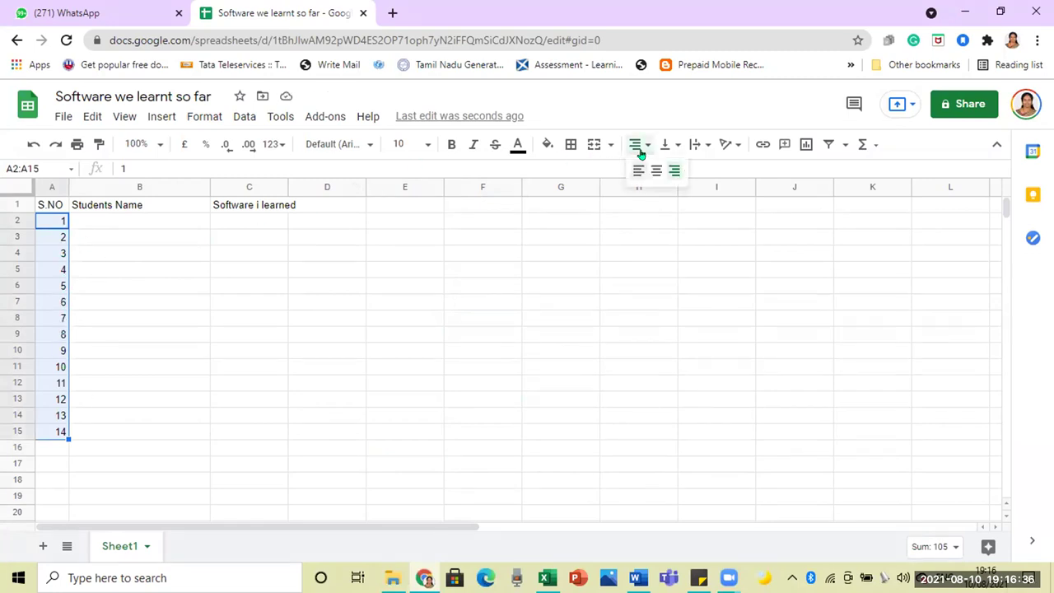
left_click(658, 175)
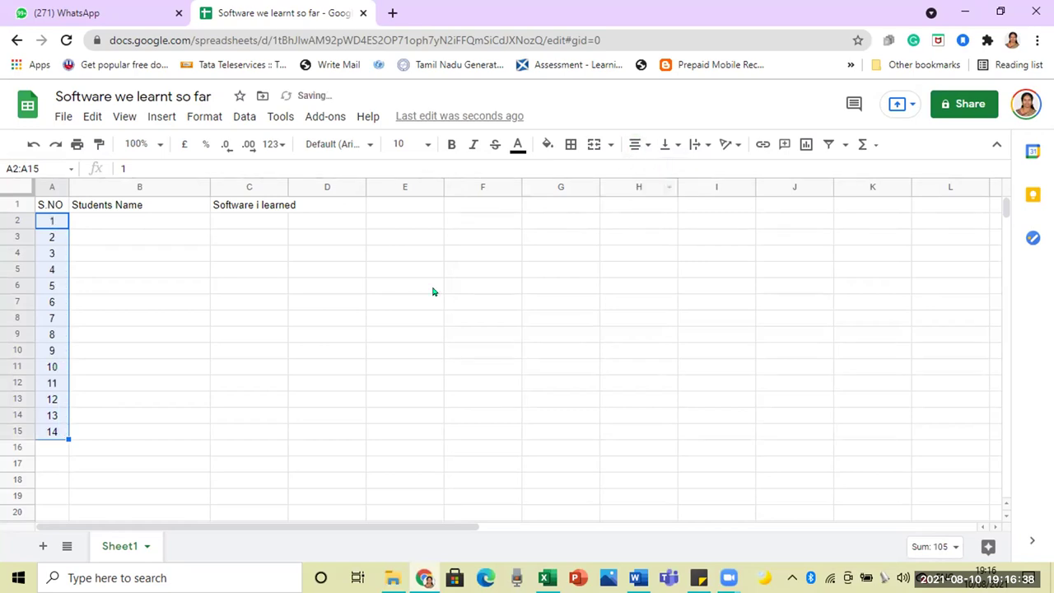
left_click(637, 146)
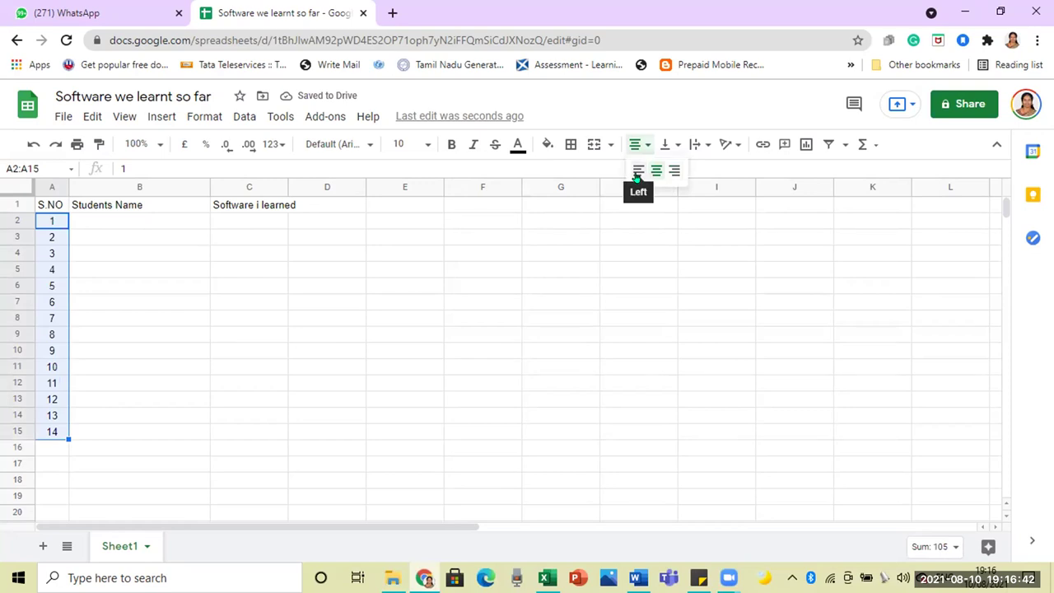
left_click(639, 169)
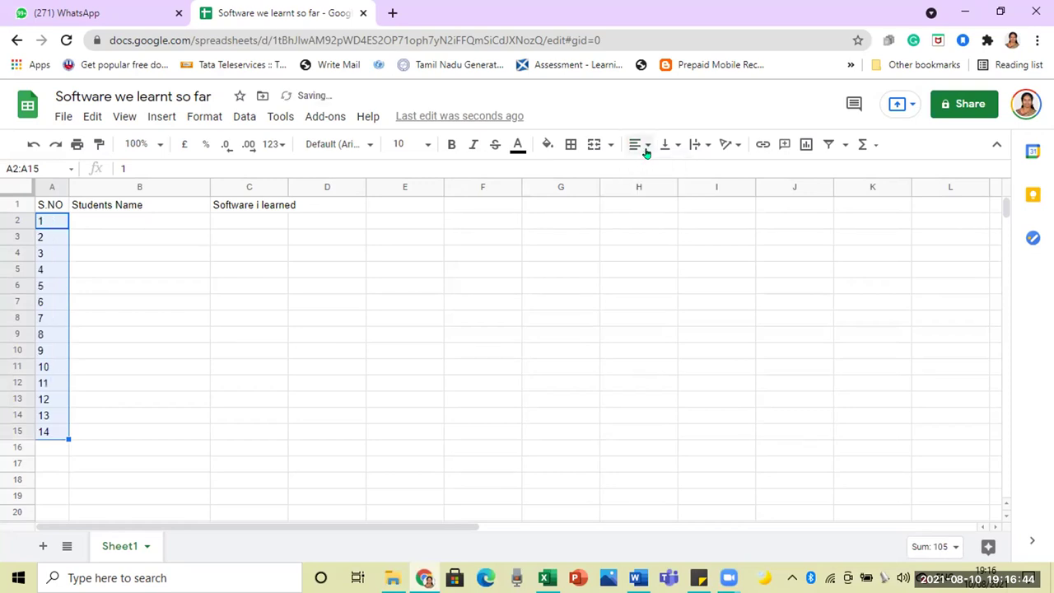
left_click(640, 146)
left_click(674, 171)
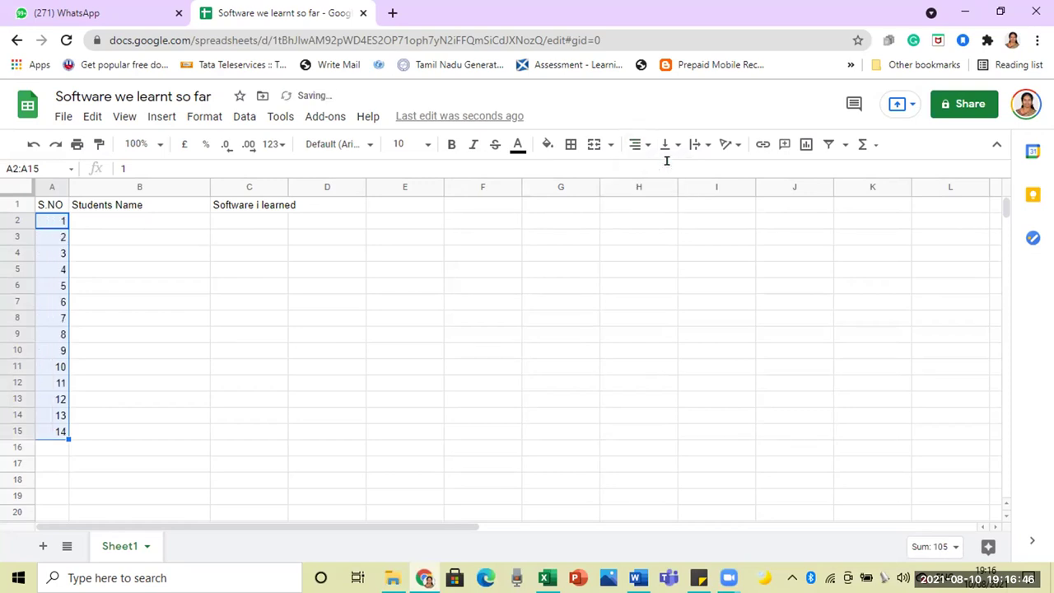
left_click(639, 146)
left_click(655, 171)
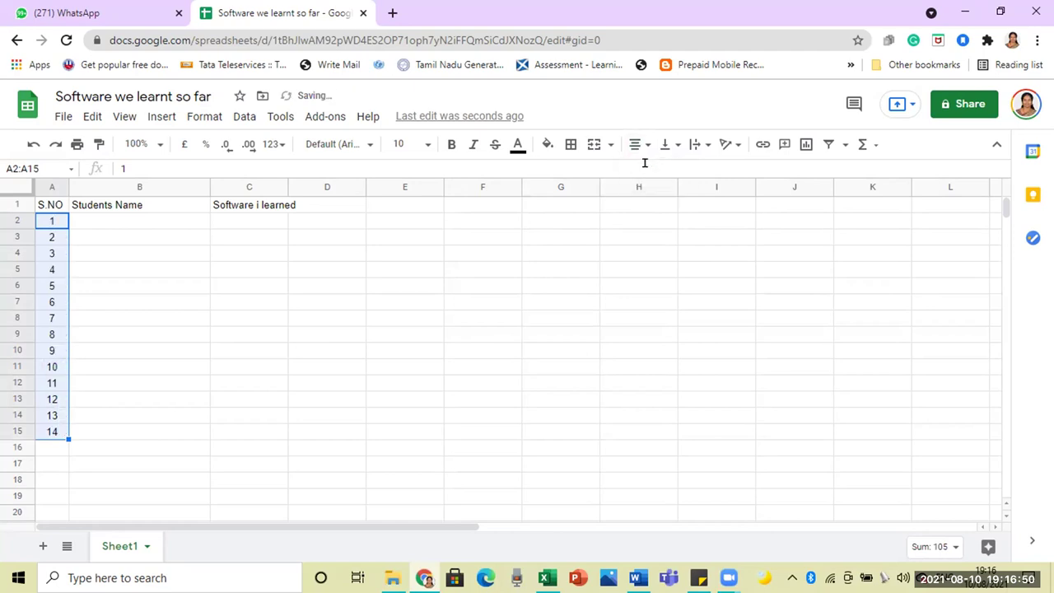
Step: Align the serial numbers to the vertical middle and make them bold
left_click(667, 145)
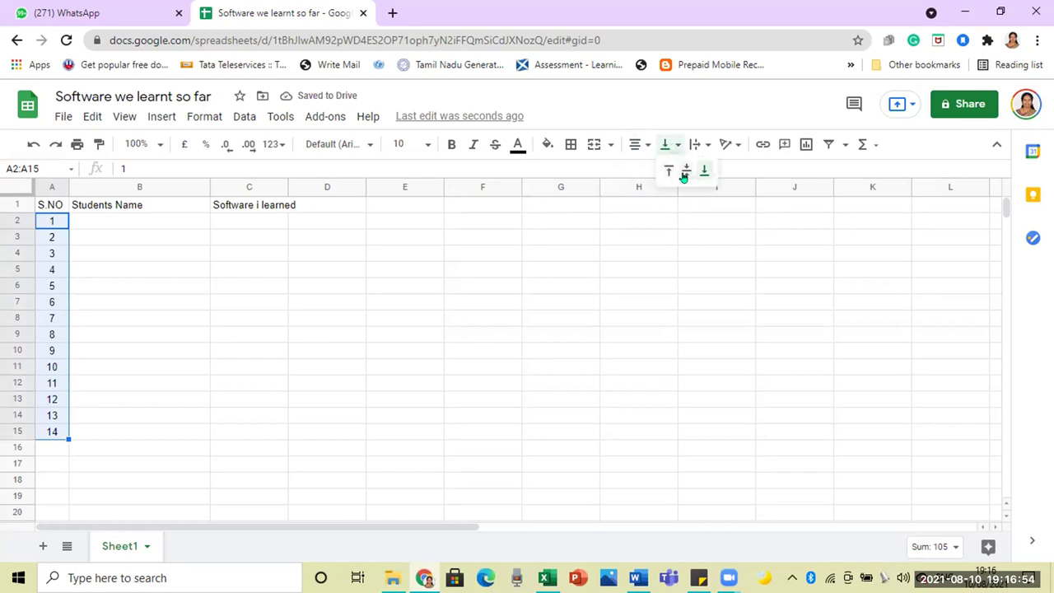
left_click(681, 171)
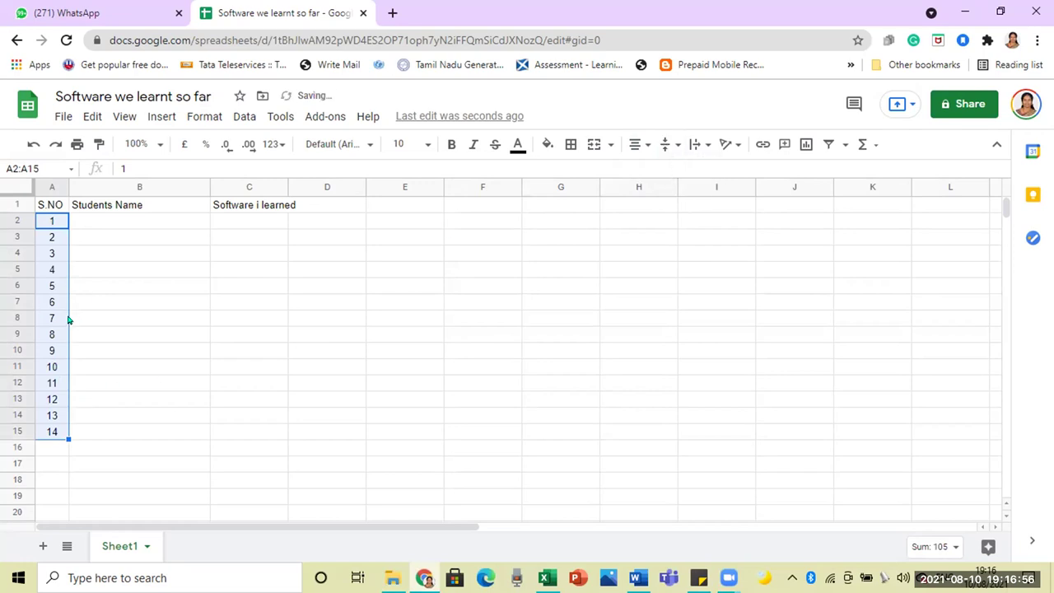
left_click(451, 147)
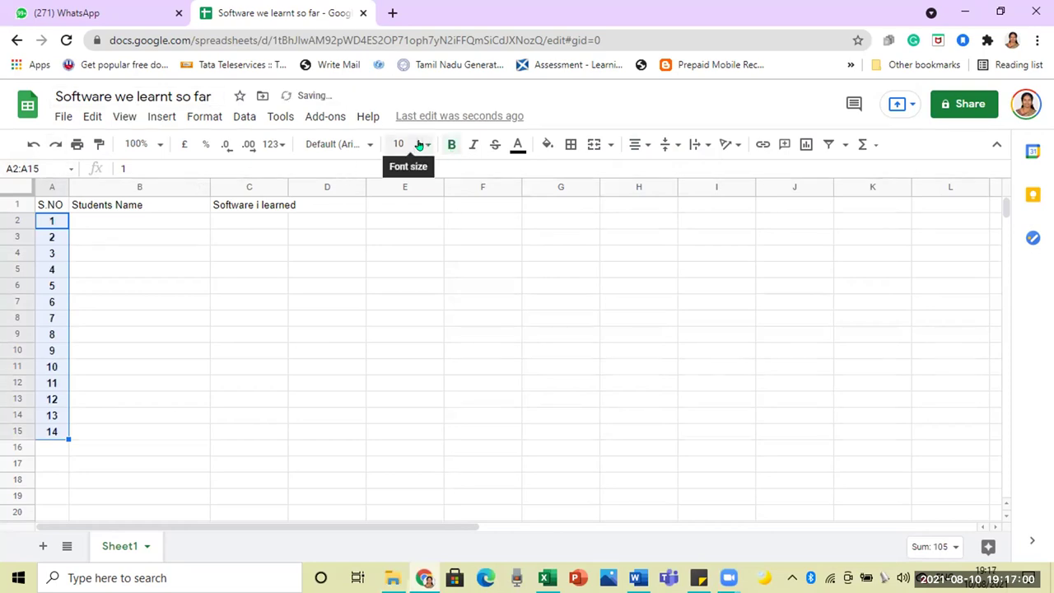
Step: Set the serial numbers and the whole Students Name column to font size 18
left_click(419, 144)
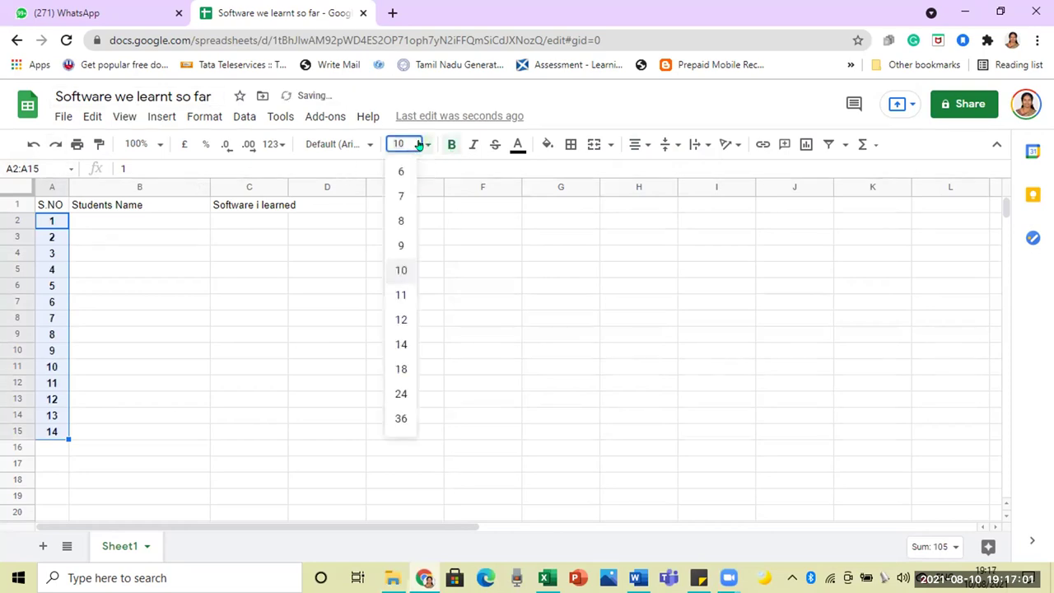
left_click(400, 369)
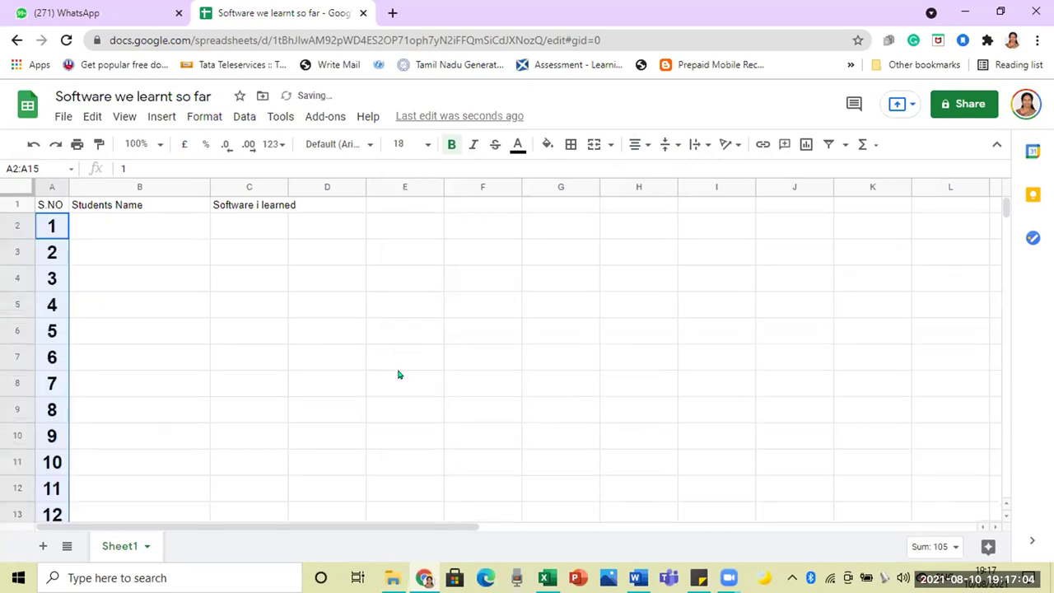
left_click(116, 220)
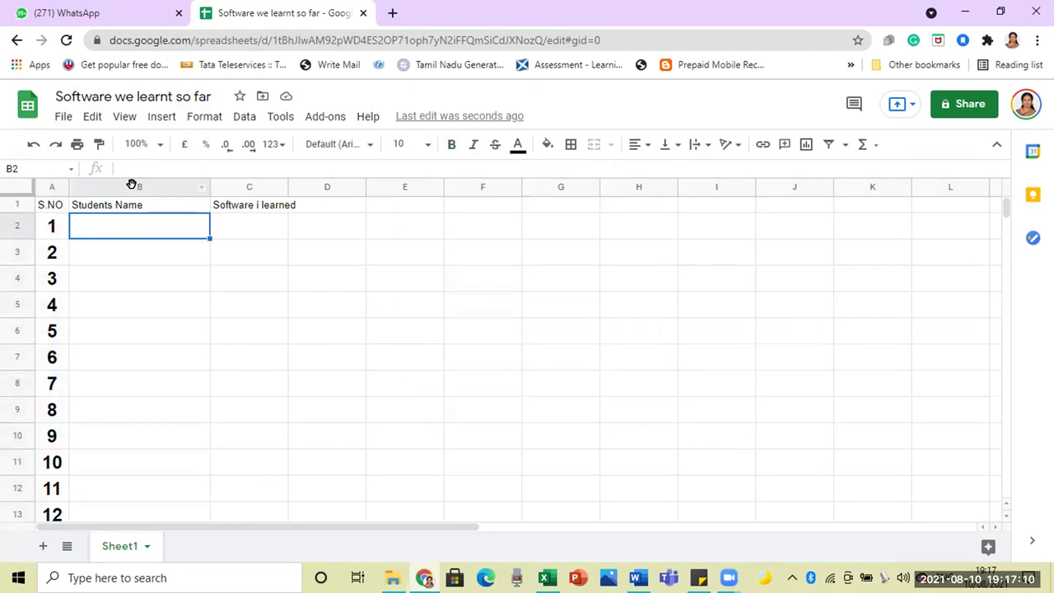
left_click(132, 186)
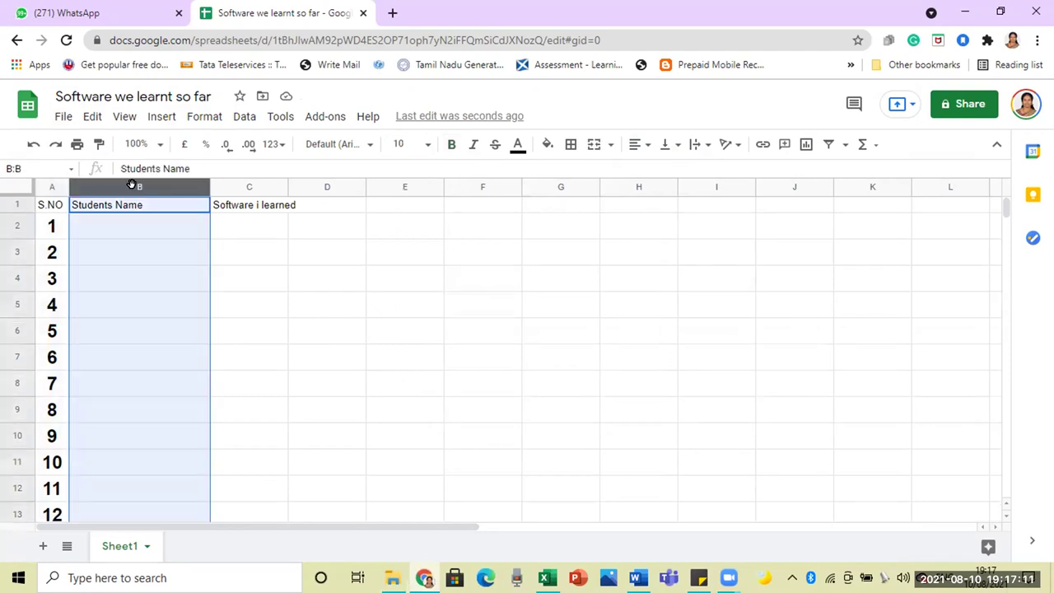
left_click(412, 144)
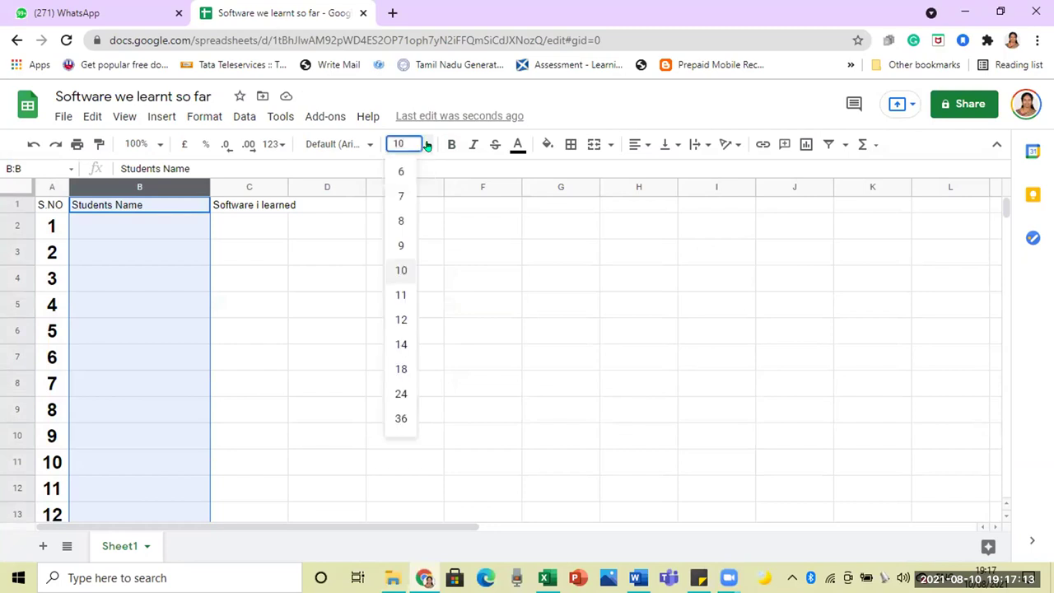
left_click(402, 369)
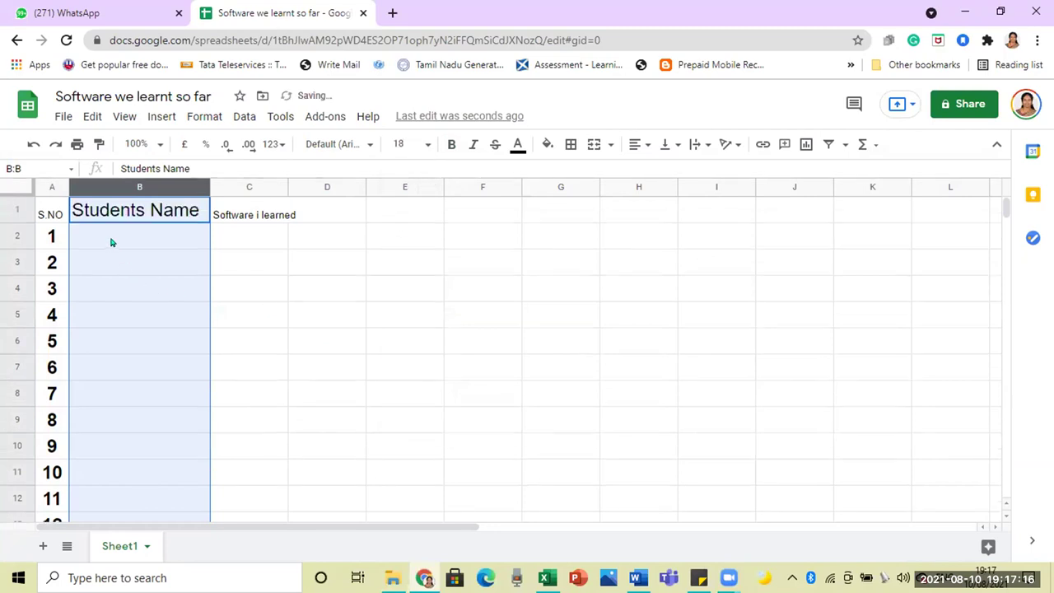
Step: Enter the first student's name in B2 beside serial number 1
left_click(111, 241)
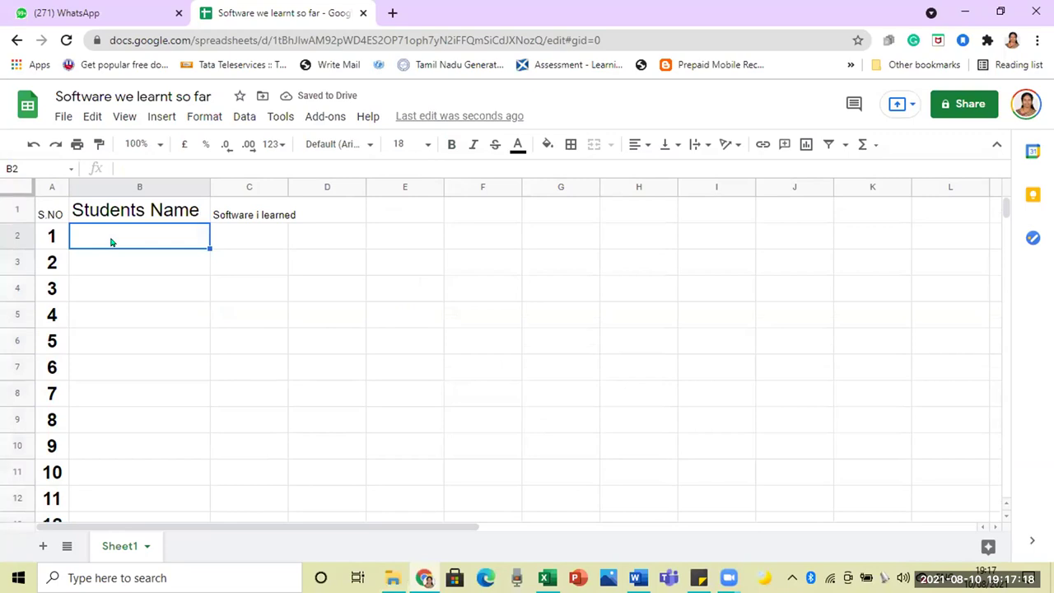
type("Chitra")
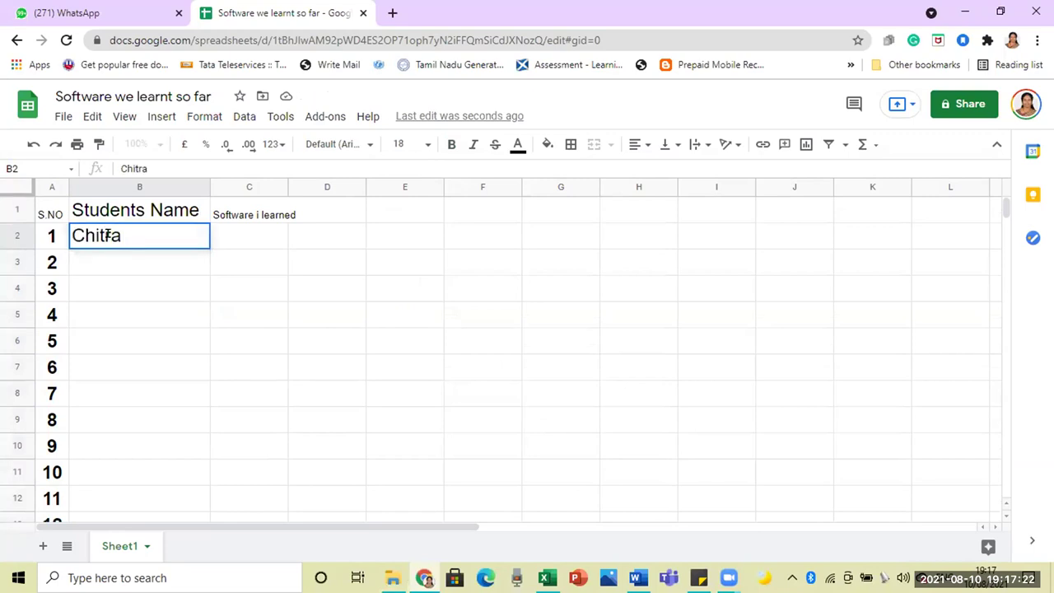
type(" S")
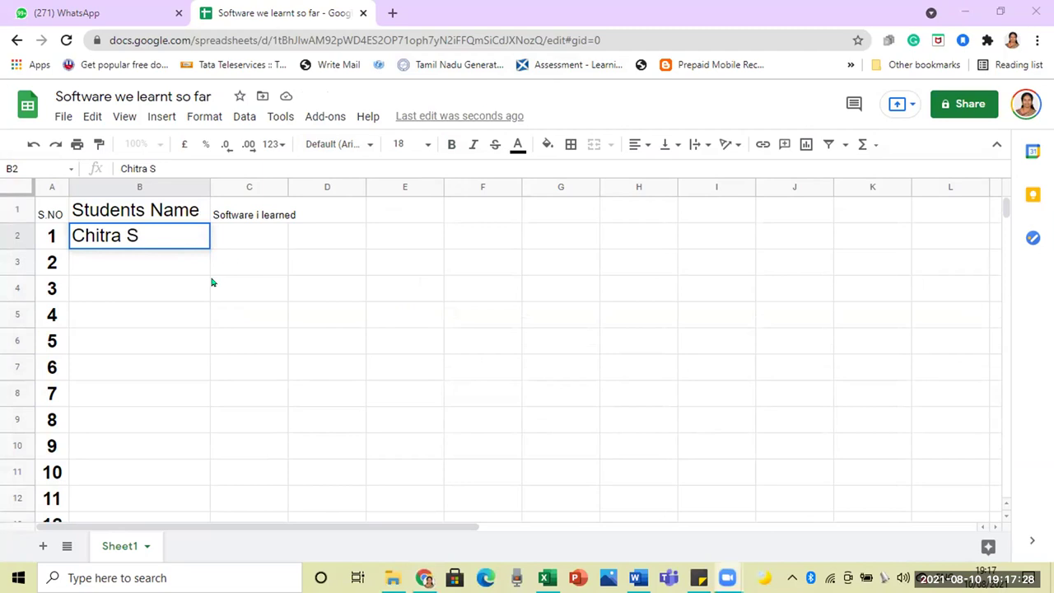
left_click(163, 266)
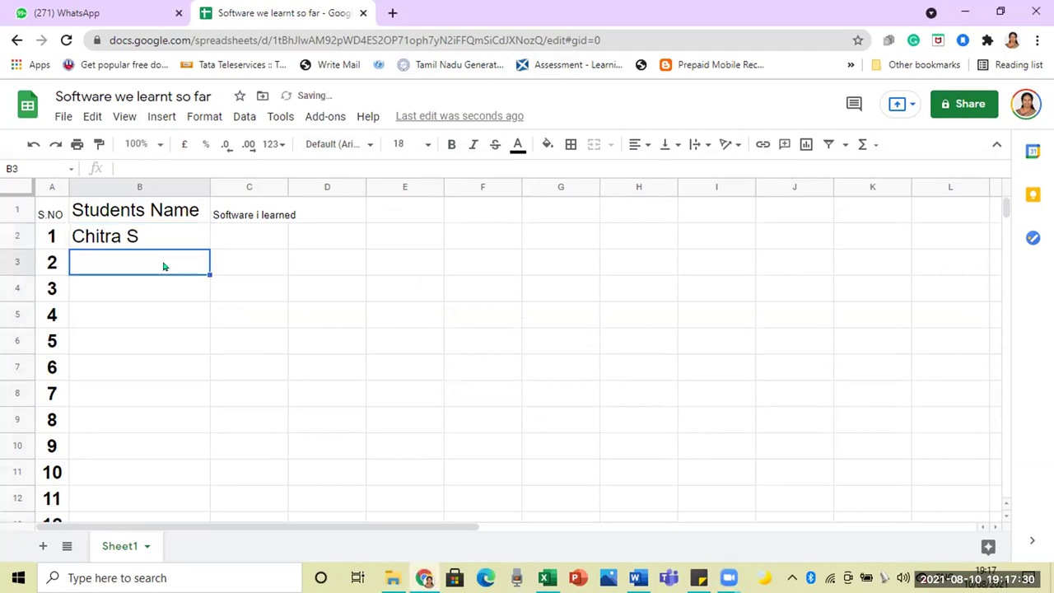
left_click(237, 248)
left_click(238, 266)
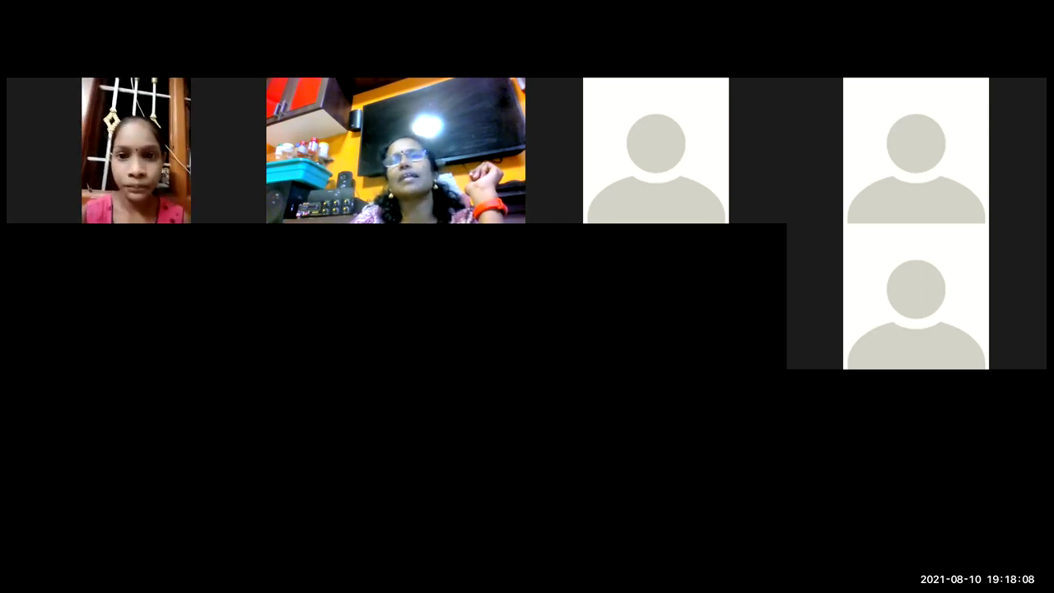
key("alt+Tab")
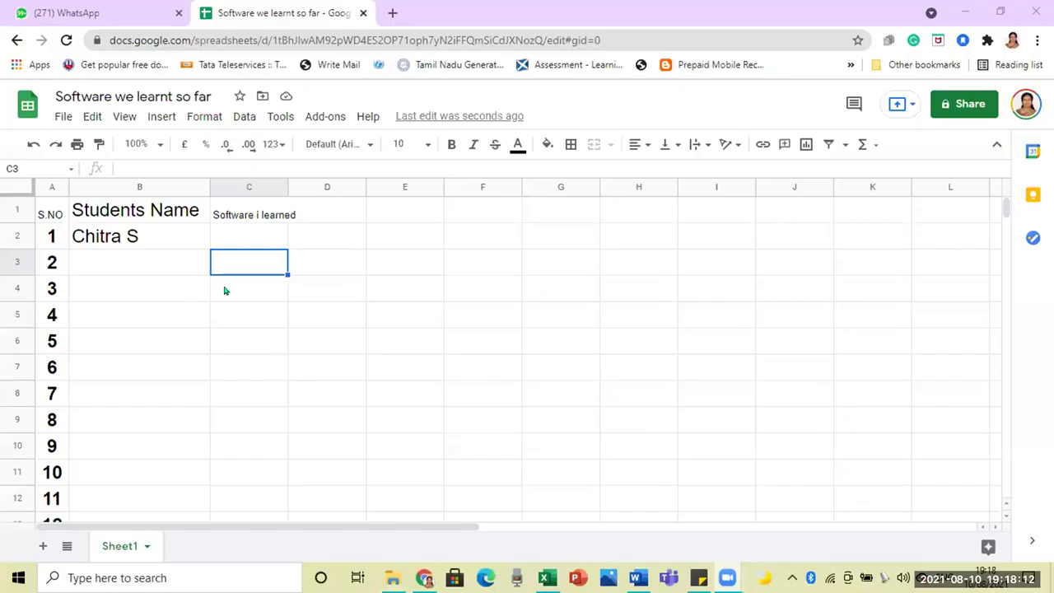
Step: Widen column C and set the C1 header to font size 14
left_click(238, 215)
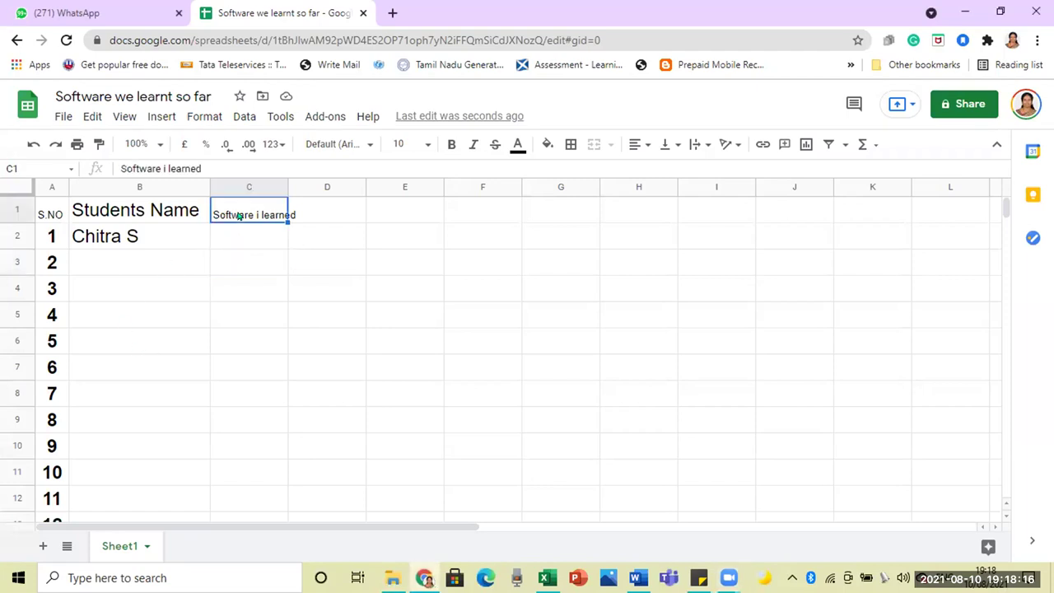
left_click_drag(280, 181, 384, 191)
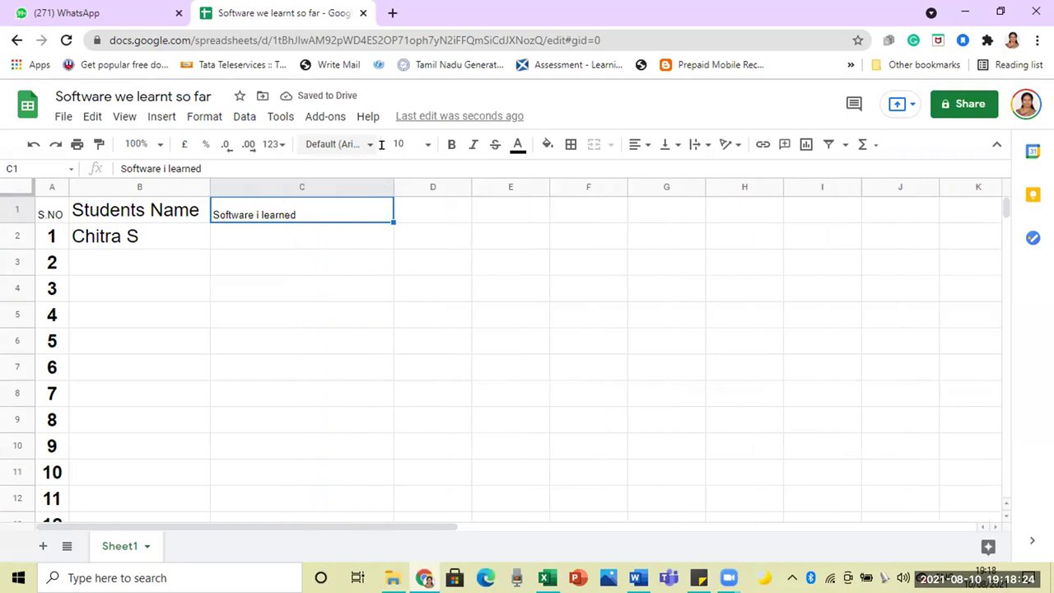
left_click(427, 145)
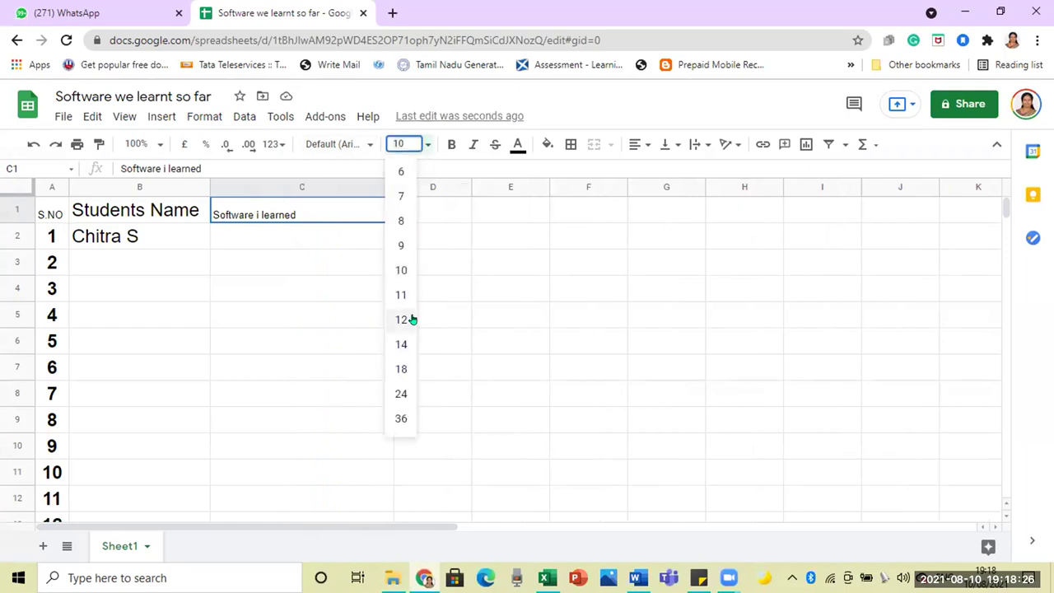
left_click(401, 344)
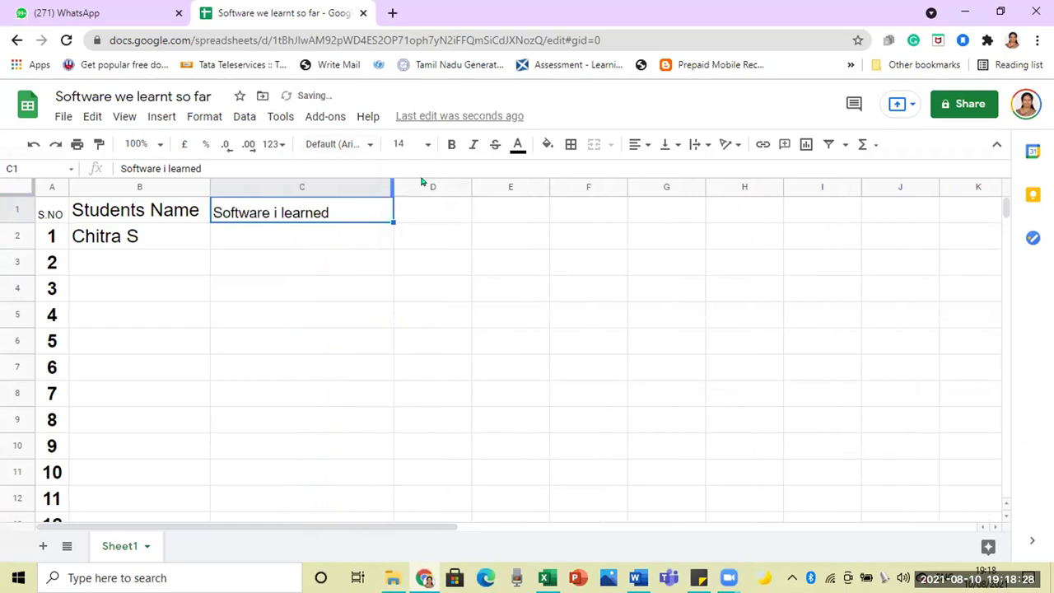
Step: Correct the header's lowercase 'i' to a capital 'I' so it reads 'Software I learned'
double_click(327, 208)
key("Left")
key("Left")
key("Left")
key("Left")
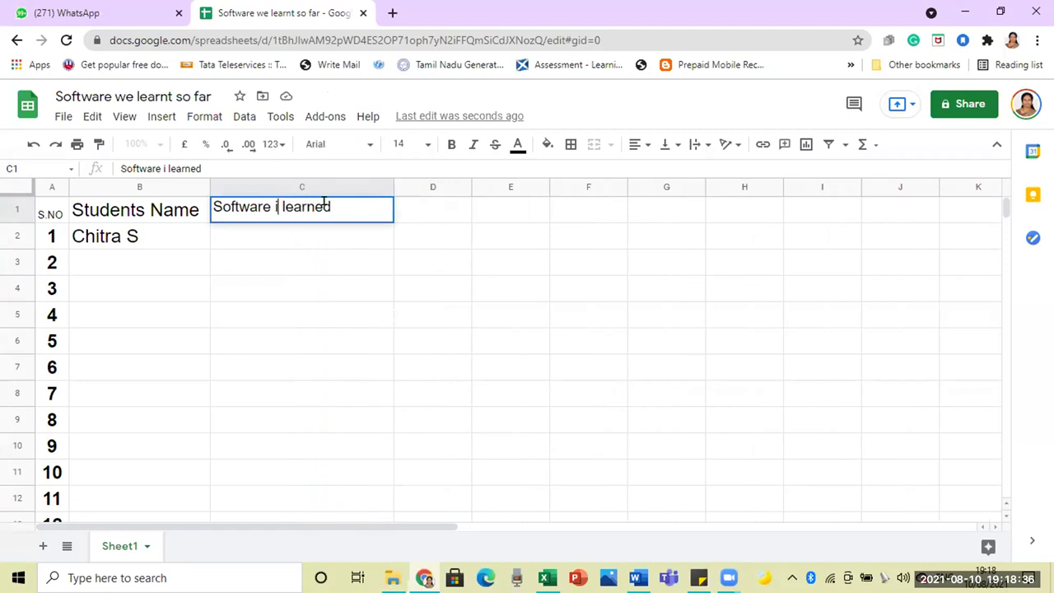
key("BackSpace")
type("I")
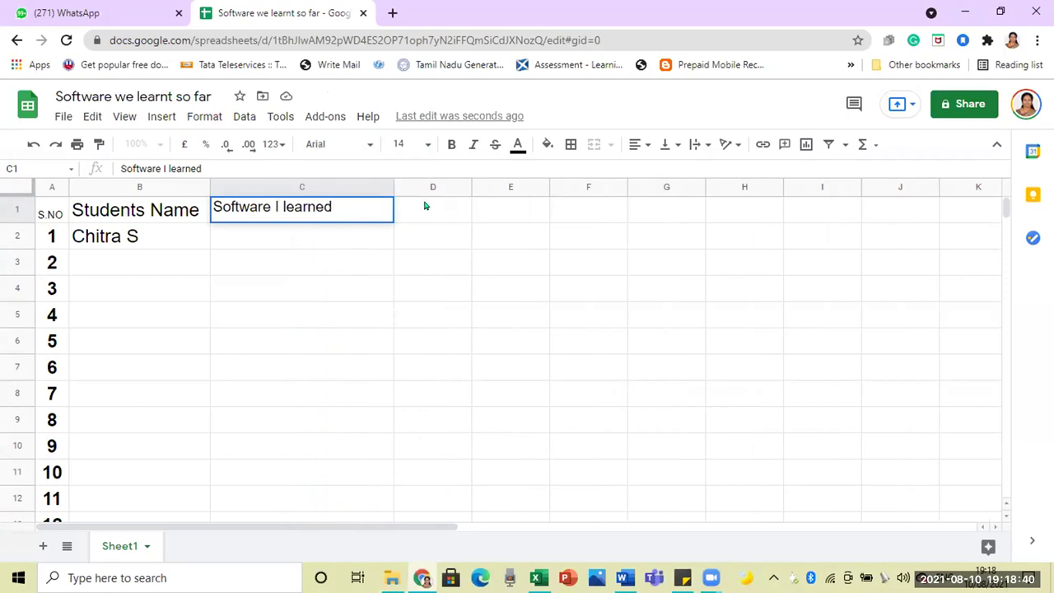
left_click(425, 206)
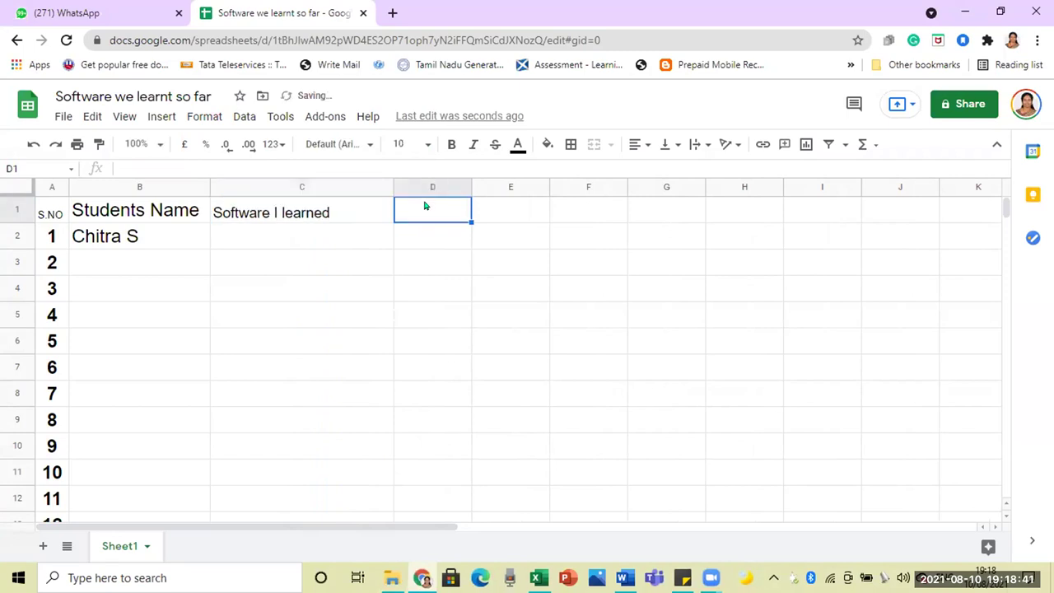
Step: Enter 'Powerpoint' in C2 and 'movie maker' in D2 for the first student
left_click(251, 233)
type("Power")
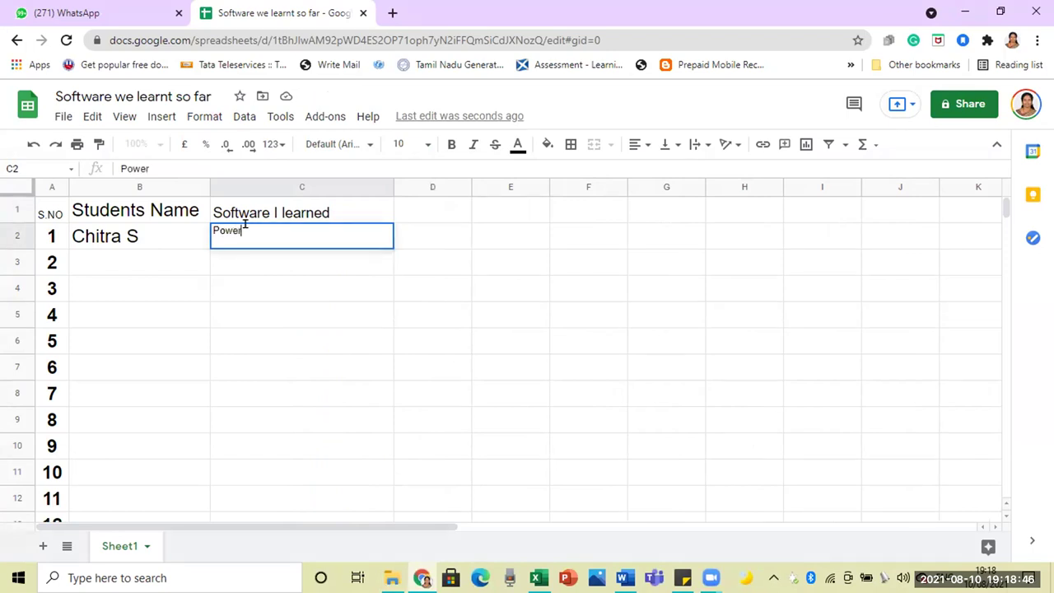
type("point")
left_click(422, 233)
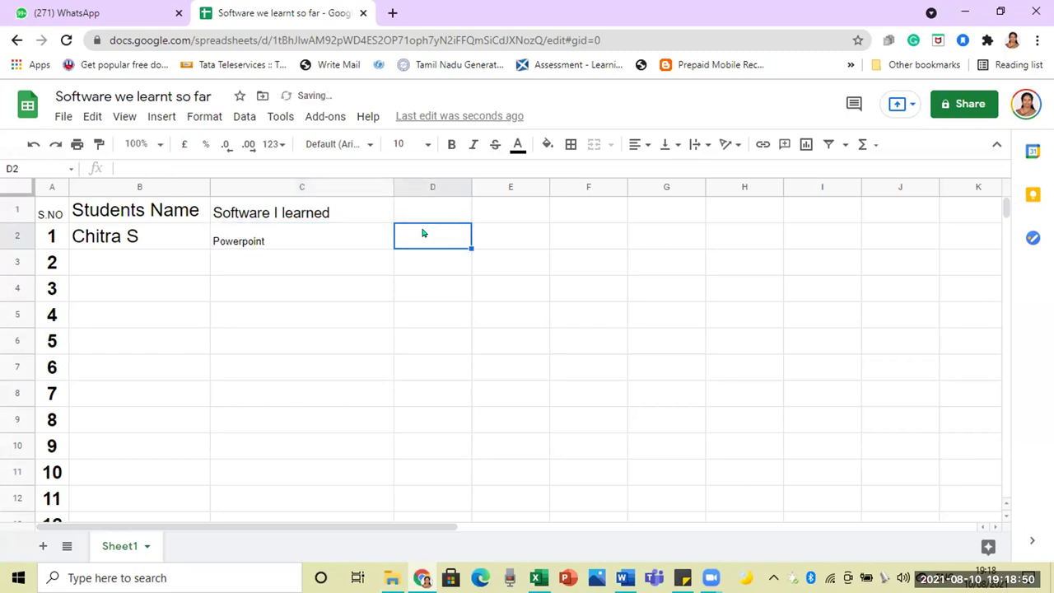
left_click(299, 208)
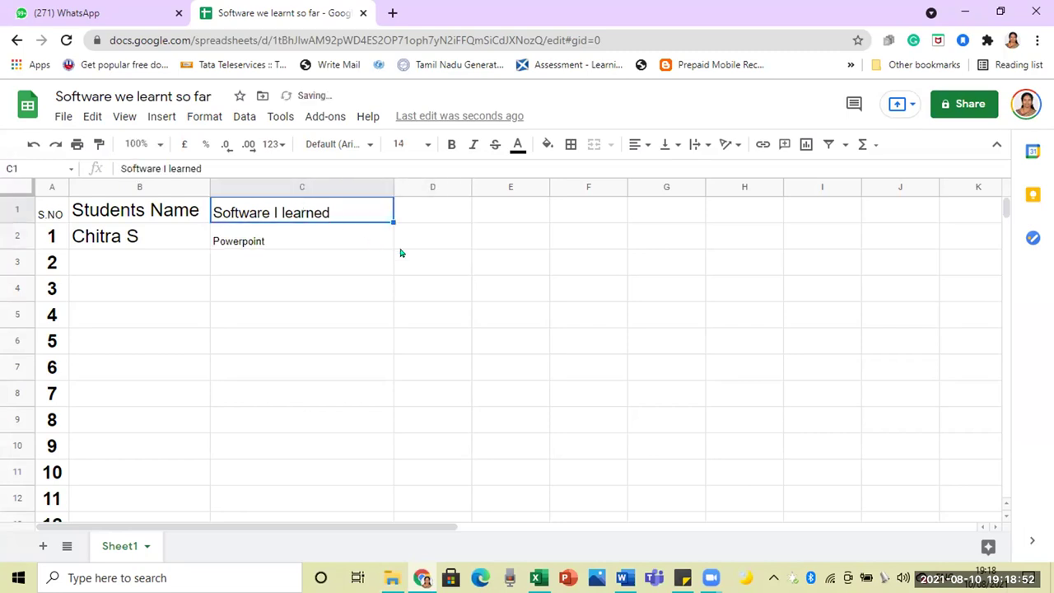
left_click(436, 231)
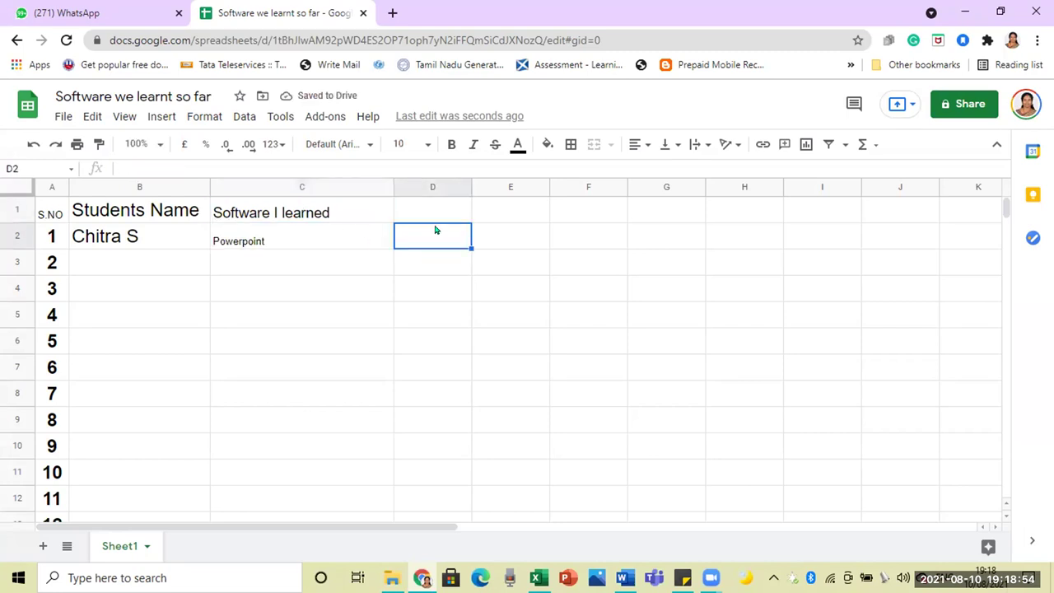
type("m")
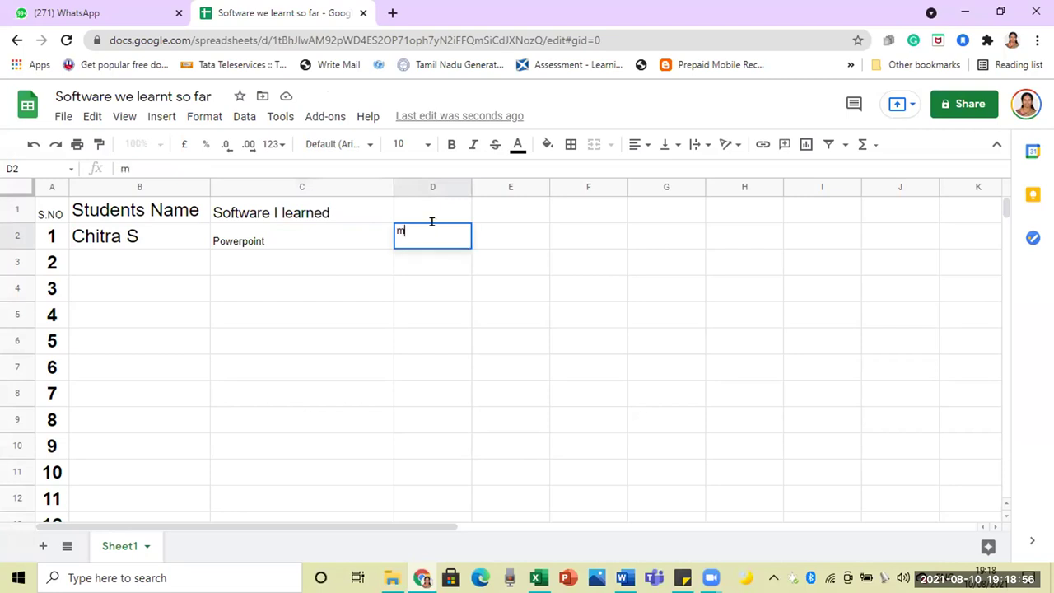
type("ovie maker")
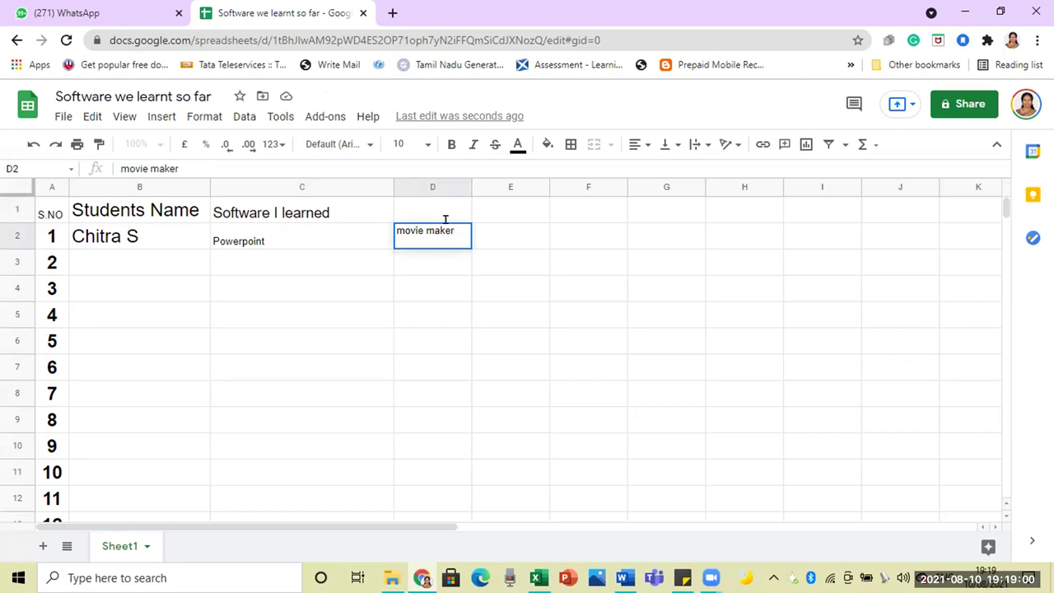
left_click(489, 231)
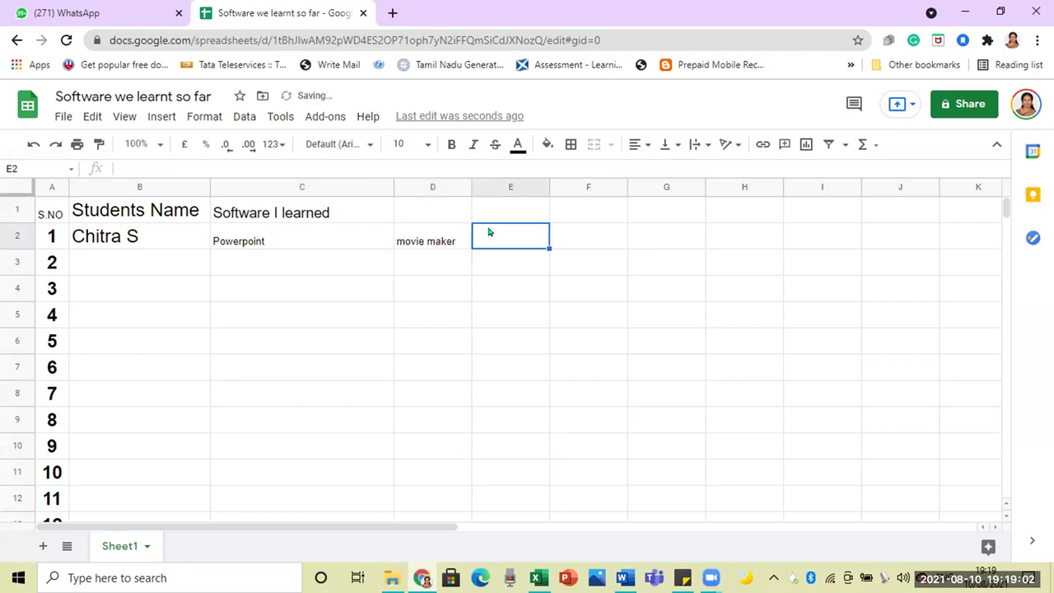
left_click(328, 211)
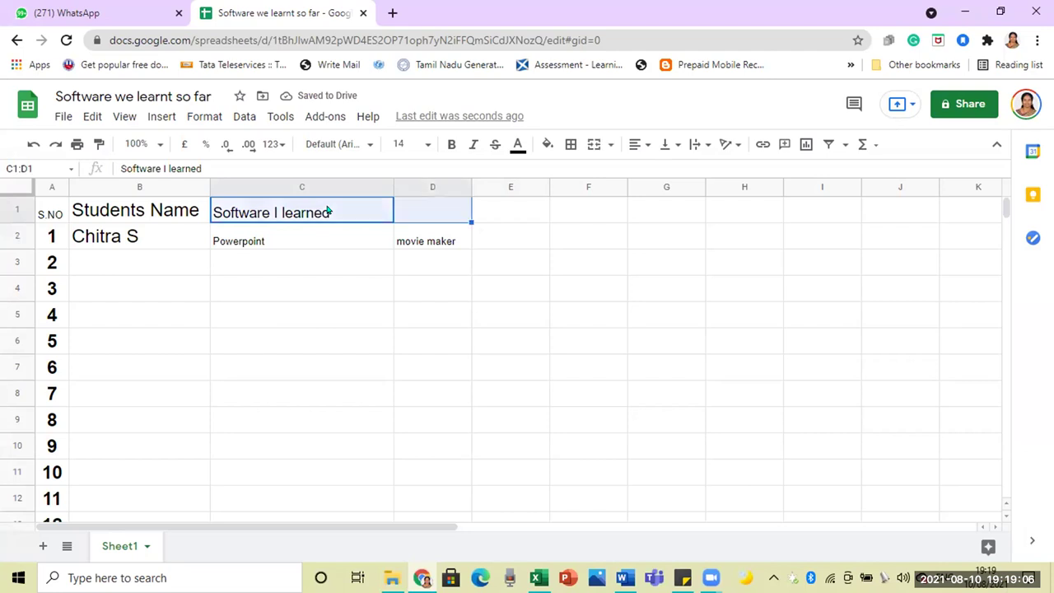
Step: Merge the header across C1:T1 and set it to font size 24
key("shift+Right")
key("shift+Right")
key("shift+Right")
key("shift+Right")
key("shift+Right")
key("shift+Right")
key("shift+Right")
key("shift+Right")
key("shift+Right")
key("shift+Right")
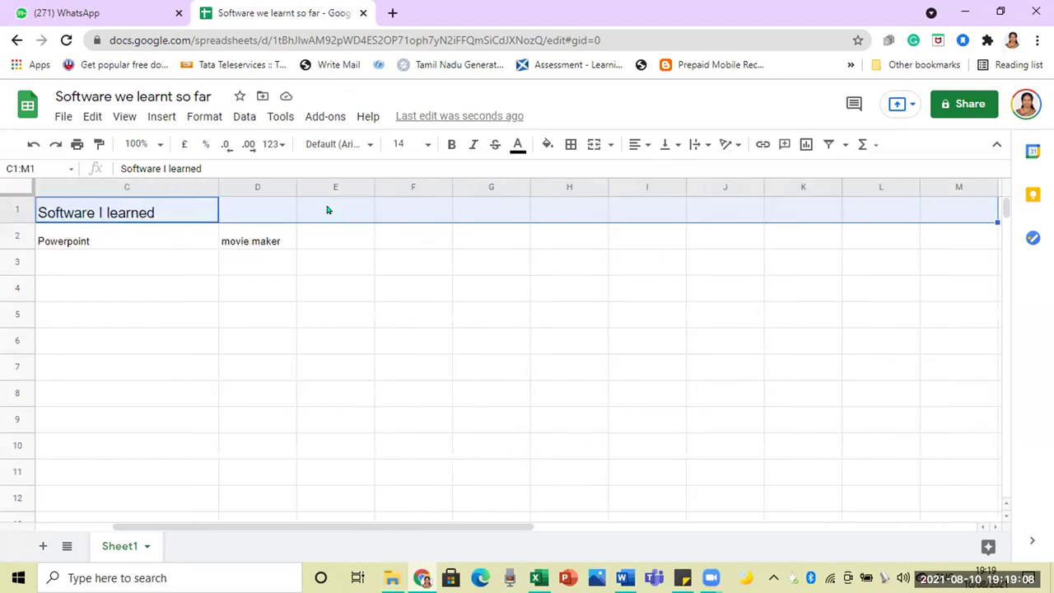
key("shift+Right")
key("shift+Right")
key("shift+Right")
key("shift+Right")
key("shift+Right")
key("shift+Right")
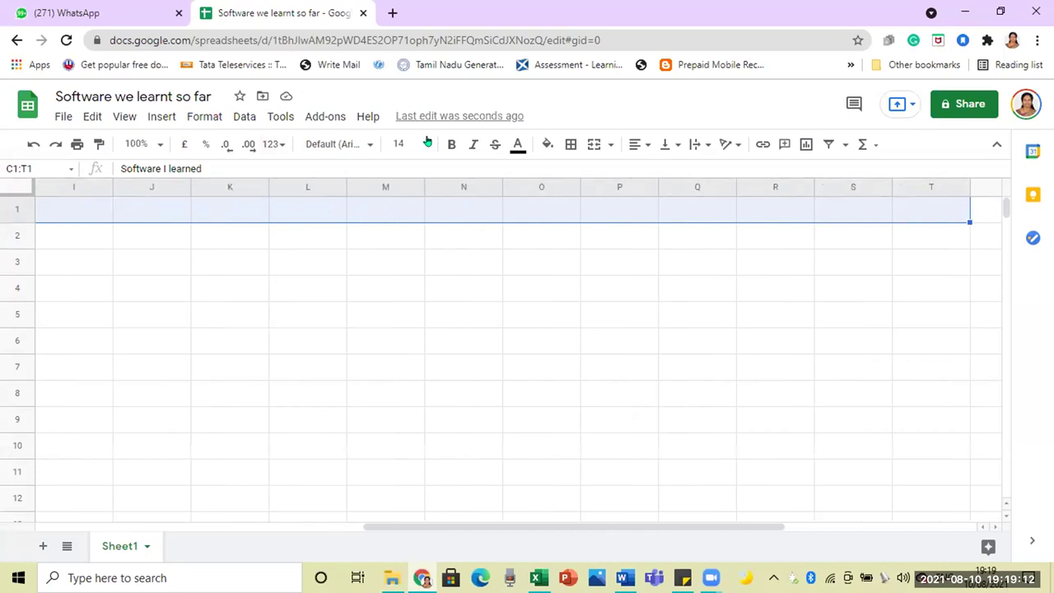
left_click(592, 145)
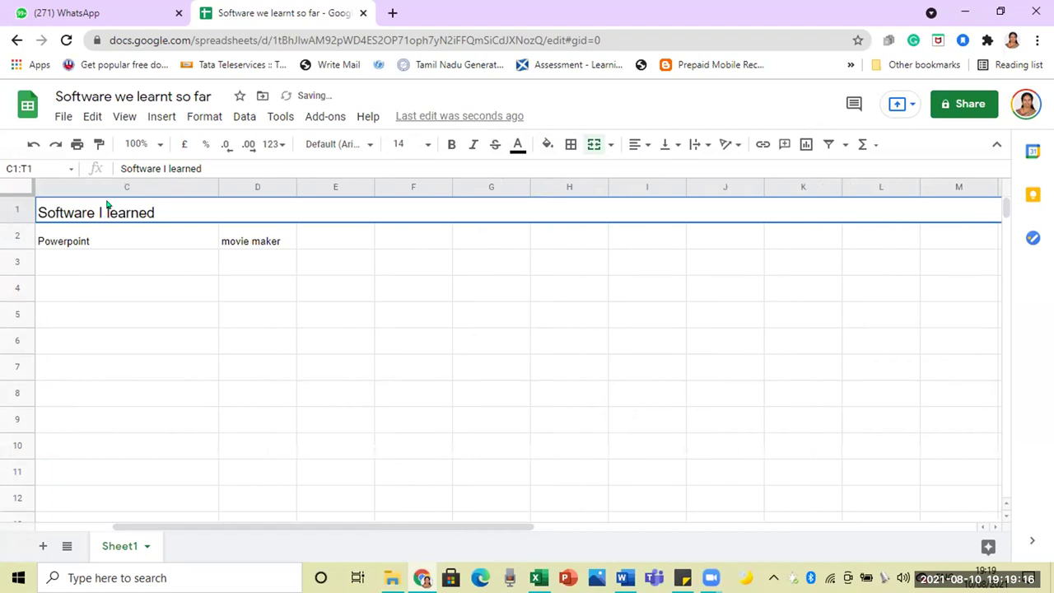
left_click(427, 145)
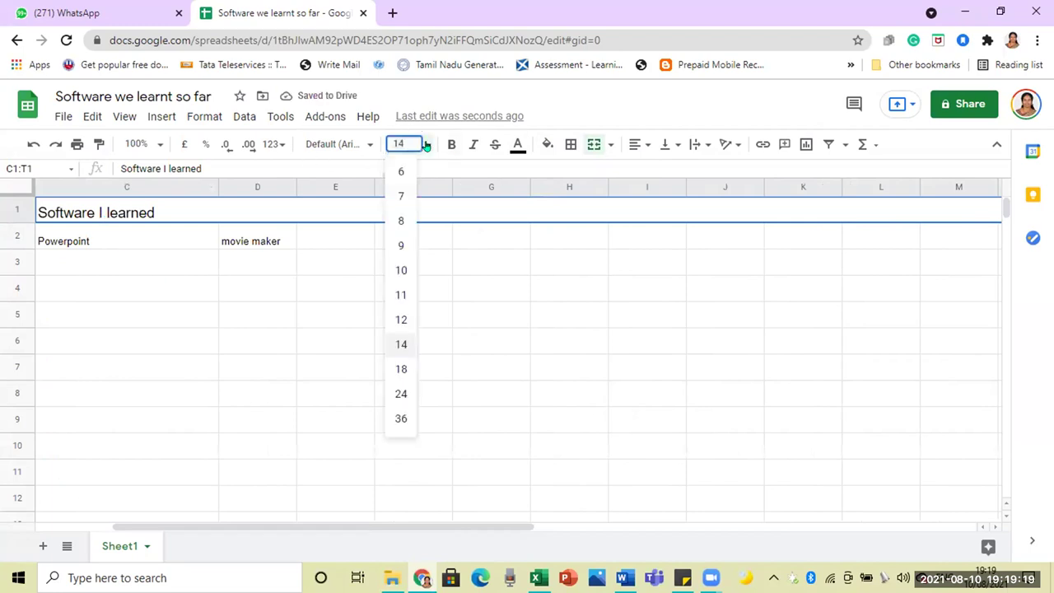
left_click(407, 397)
Step: Leave the header so it saves, and return to the name cell B3
left_click(323, 328)
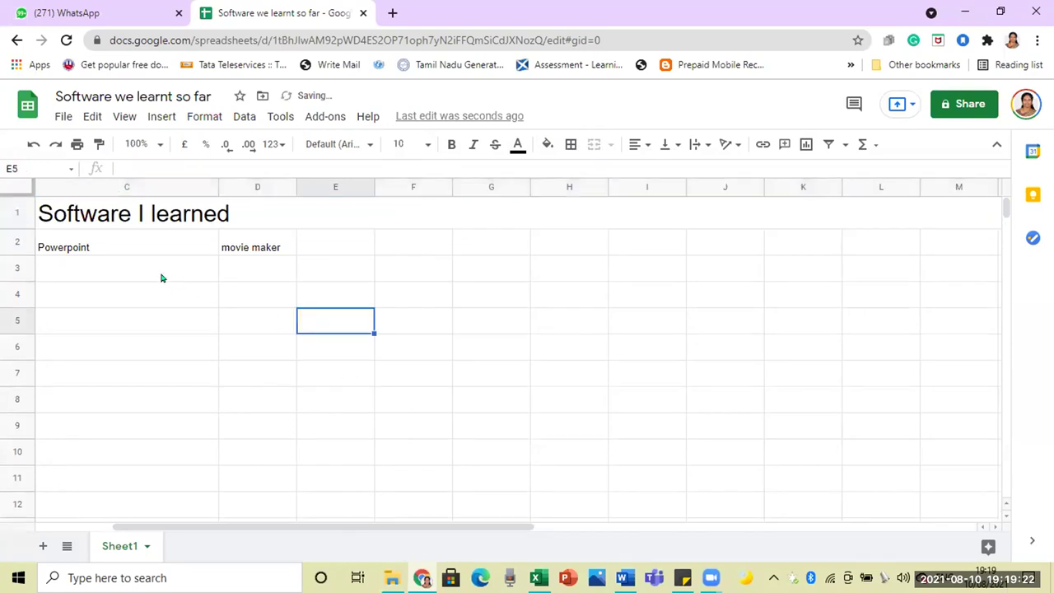
scroll(80, 290, "left", 2)
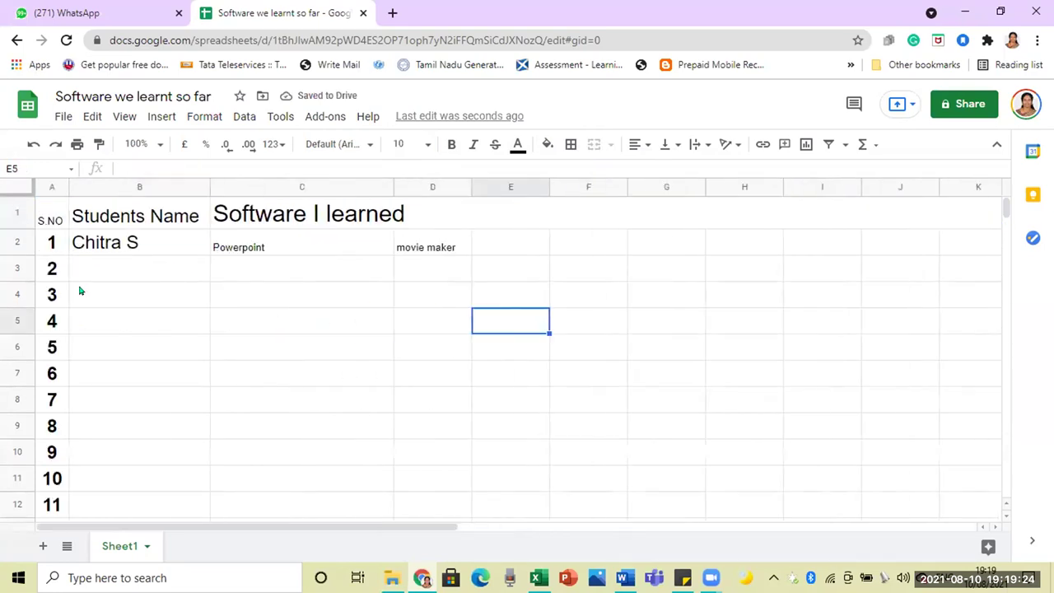
left_click(94, 273)
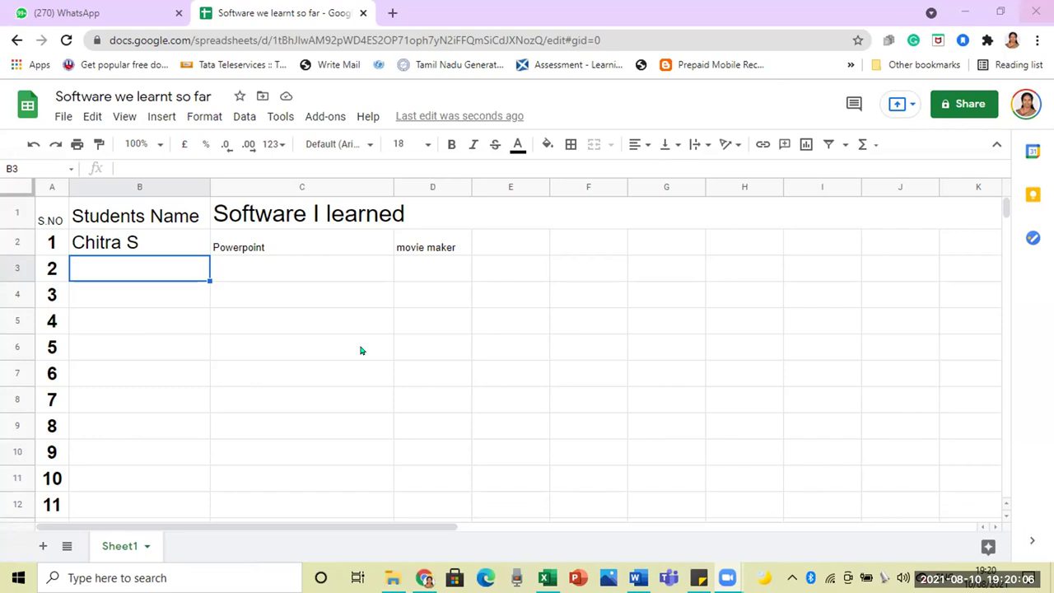
Step: Set link sharing to anyone with the link as Editor and copy the link
left_click(964, 105)
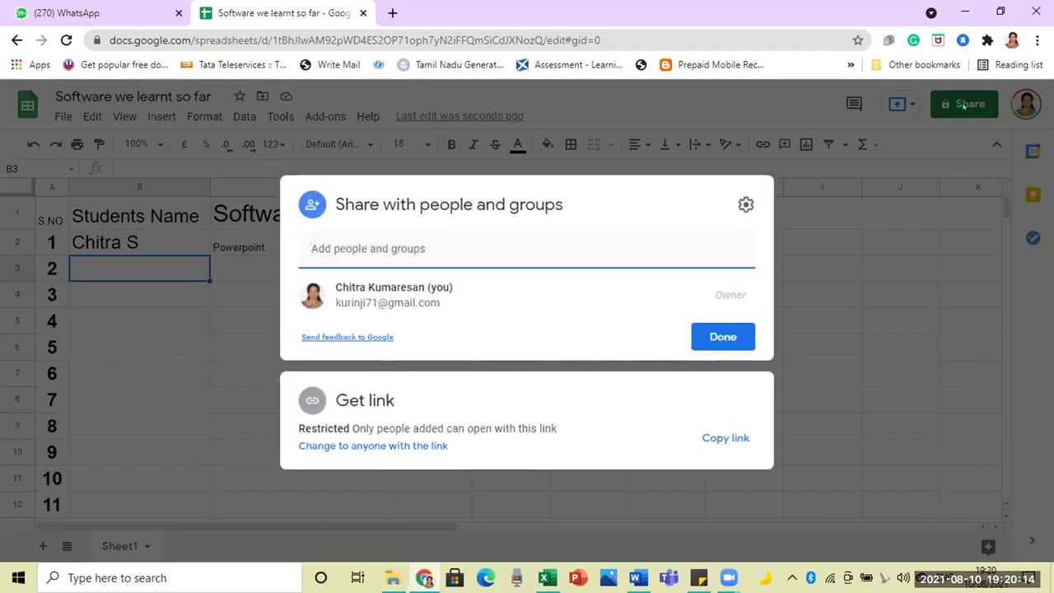
left_click(333, 246)
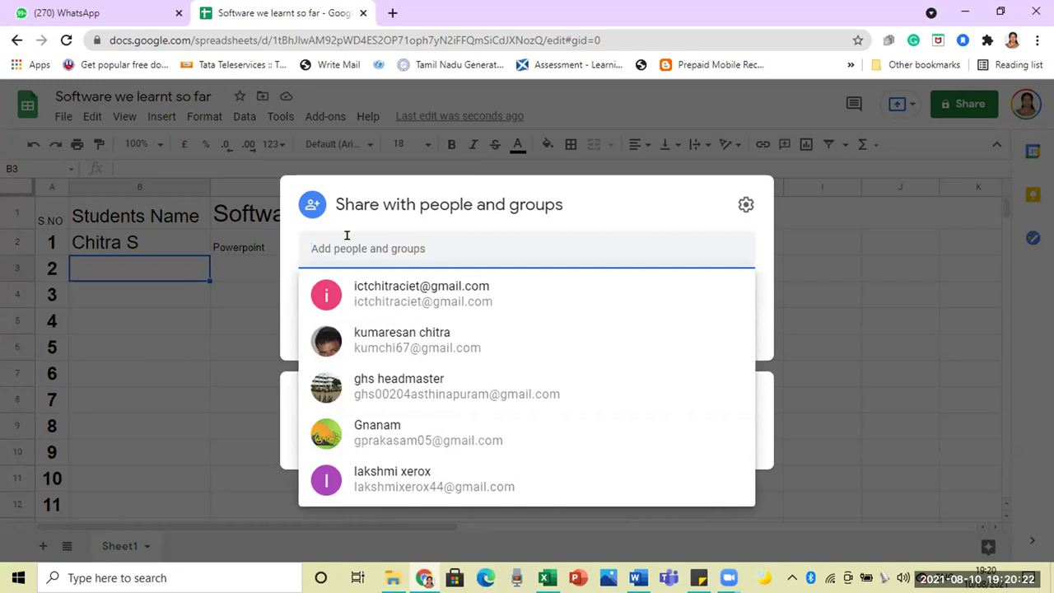
left_click(833, 282)
left_click(966, 104)
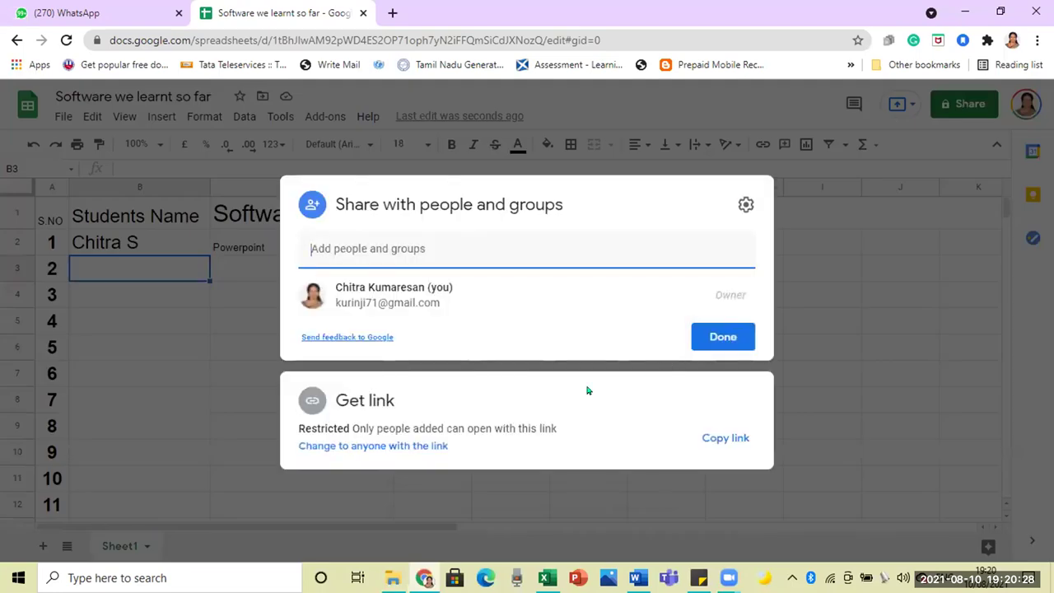
left_click(386, 447)
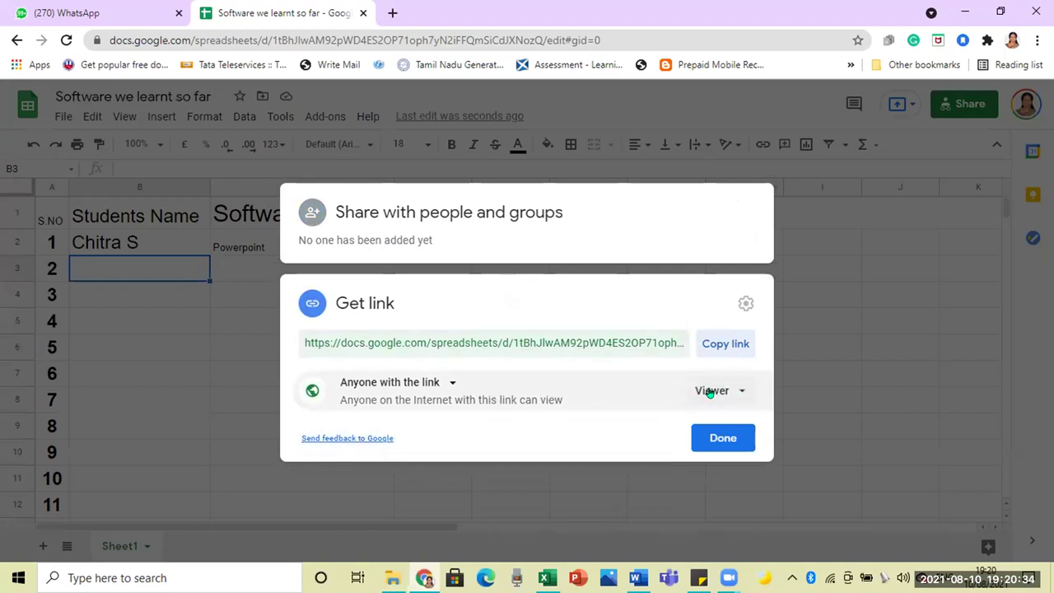
left_click(744, 390)
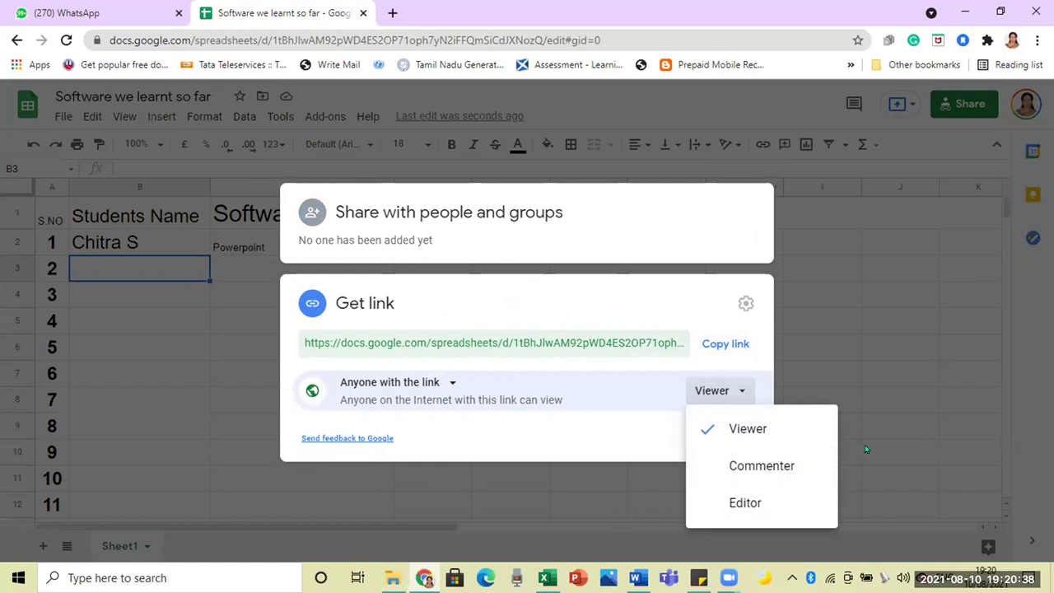
left_click(740, 503)
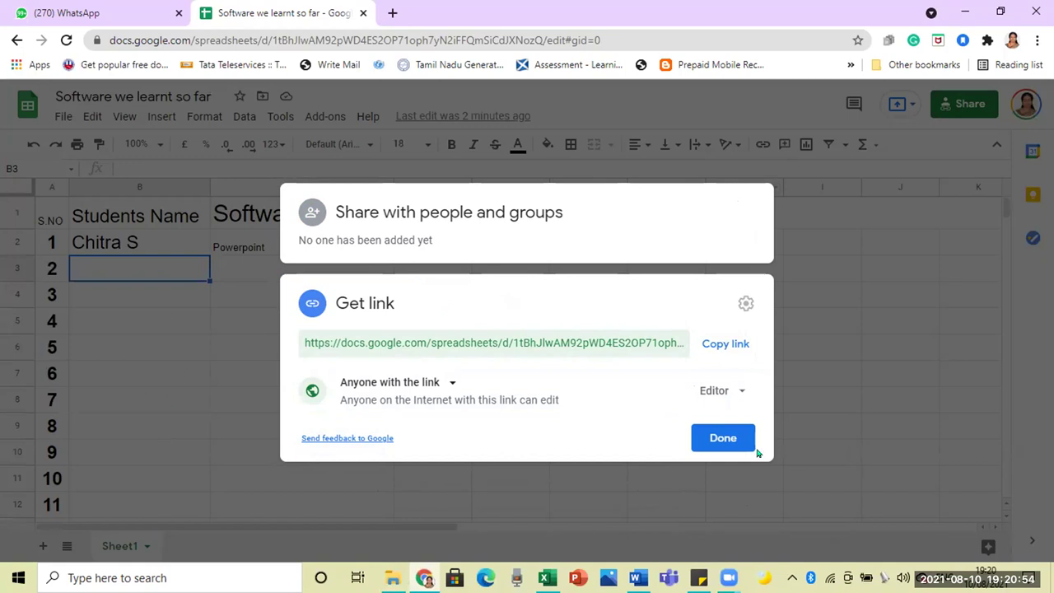
left_click(726, 341)
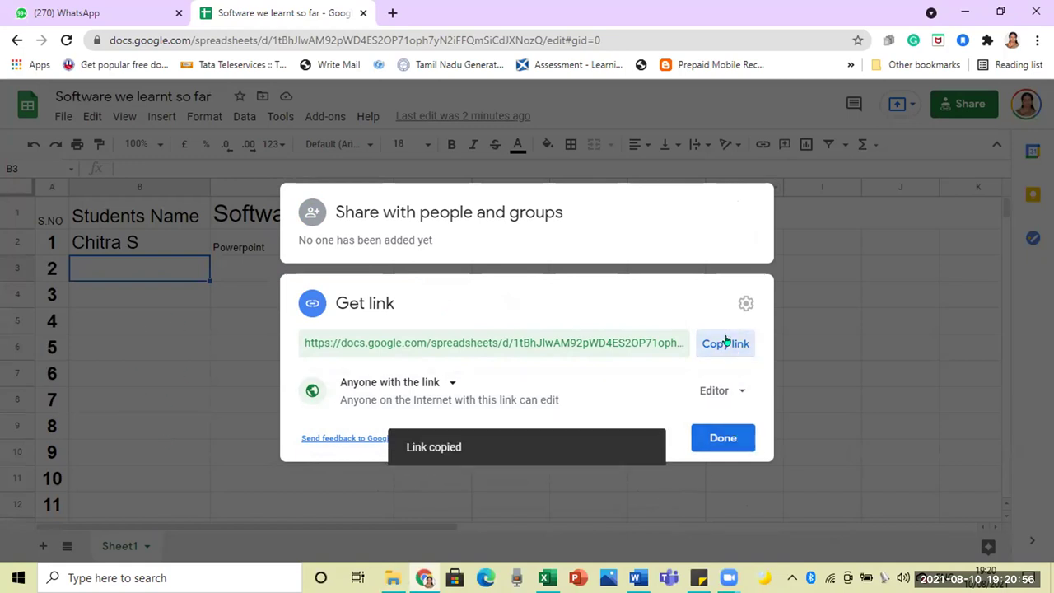
left_click(723, 438)
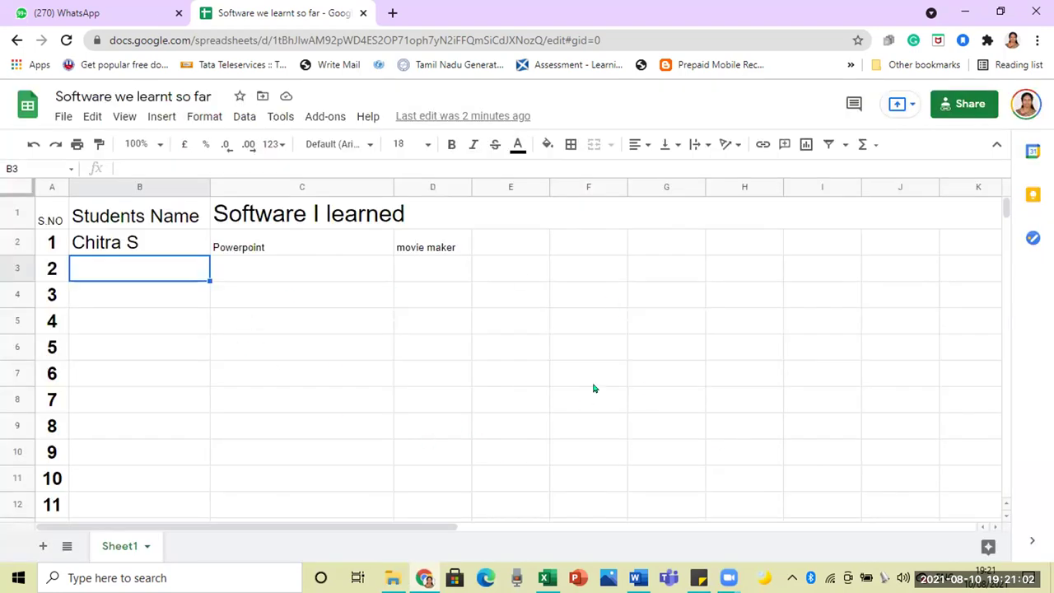
Step: Paste and send the sheet link in the Ghs Asthinapuram children chat, found by searching 'ghs'
left_click(70, 18)
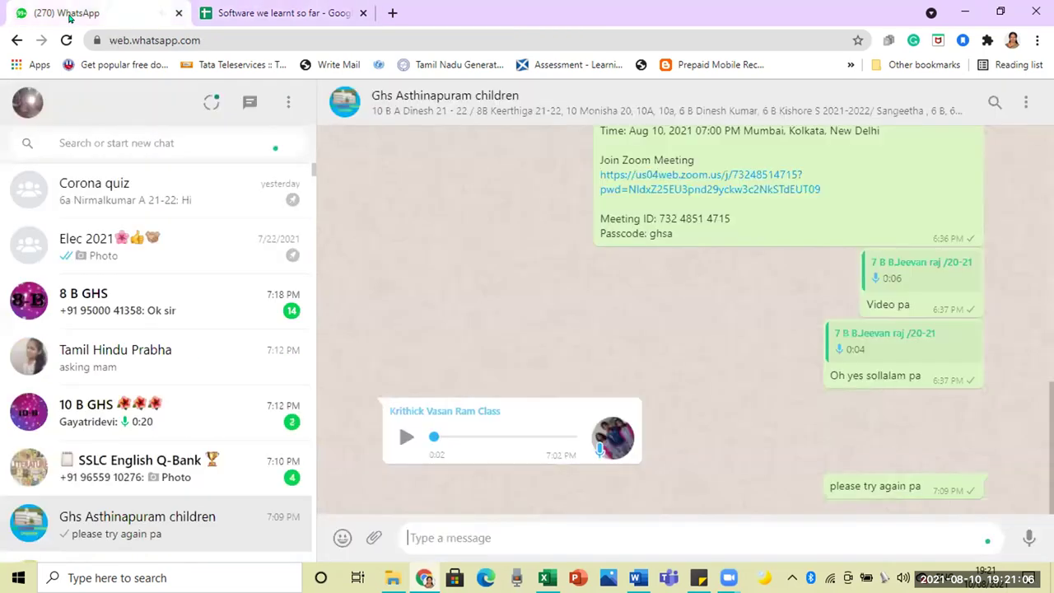
left_click(107, 136)
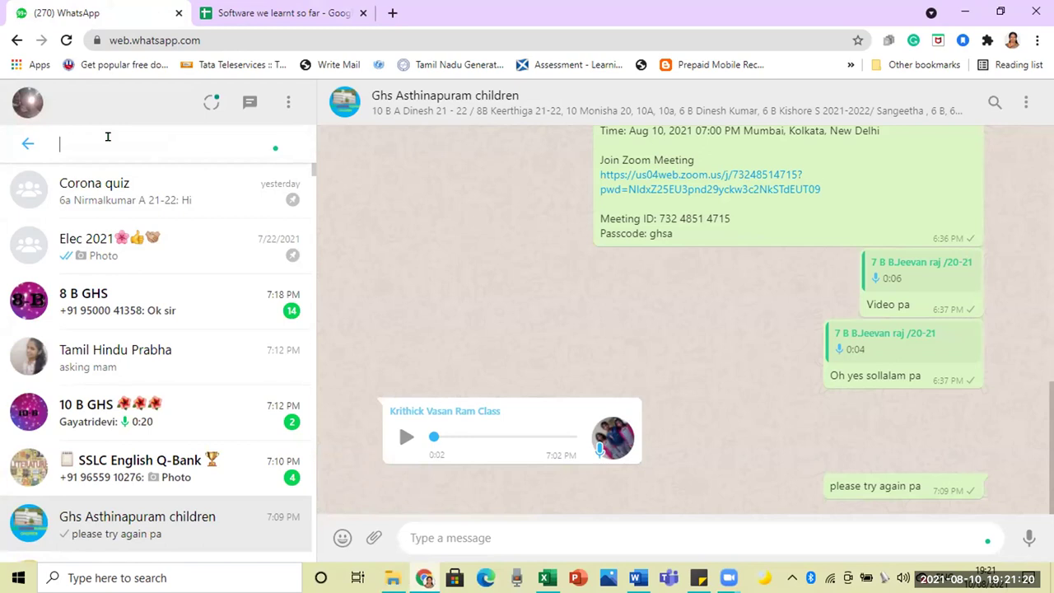
type("ghs")
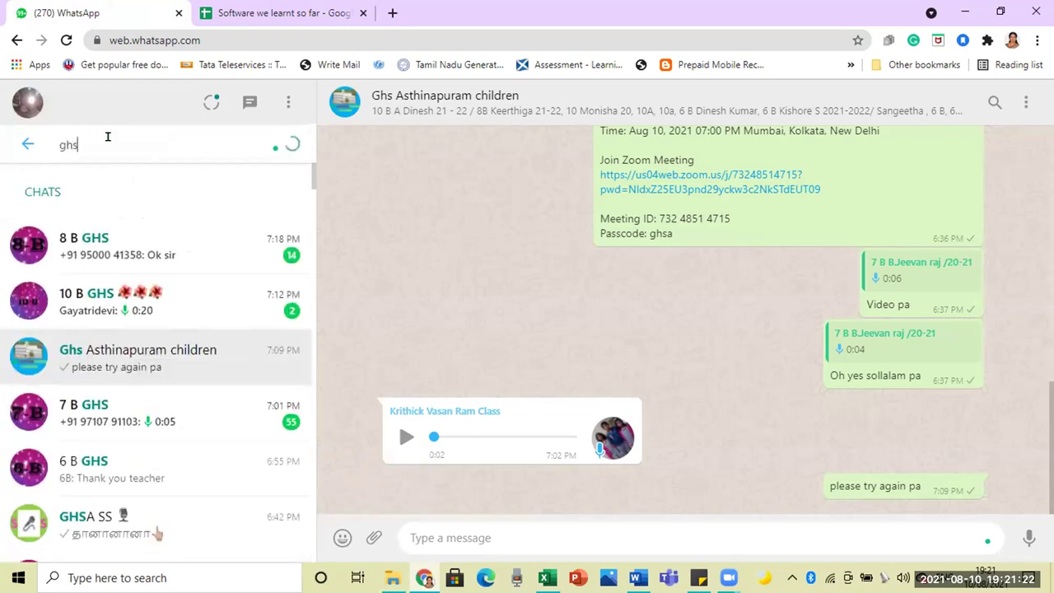
left_click(134, 357)
key("ctrl+v")
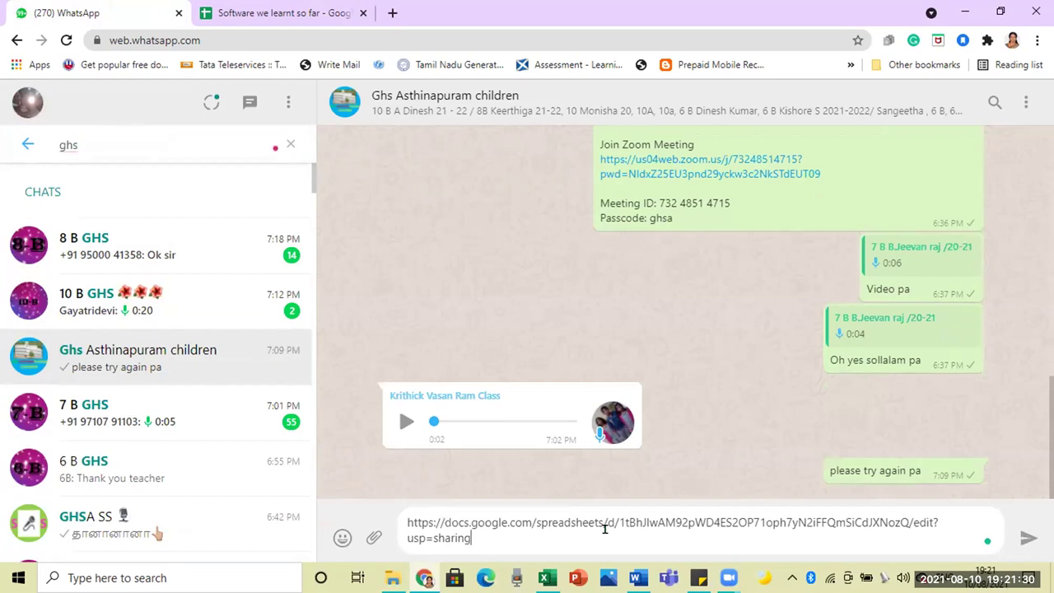
left_click(1022, 537)
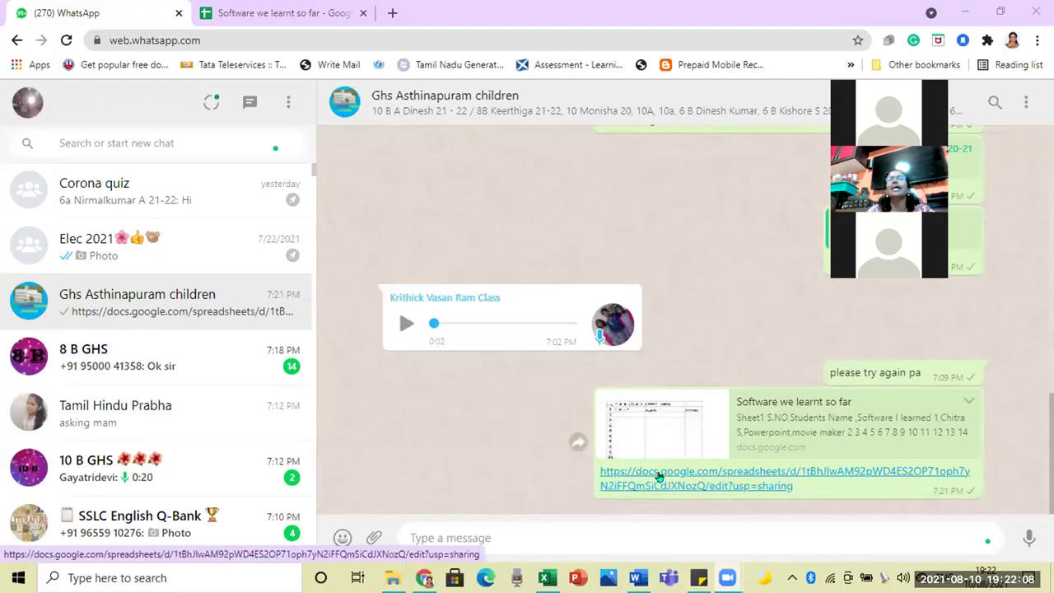
Step: Open the sheet from the docs.google.com link in the chat and select B3
left_click(659, 476)
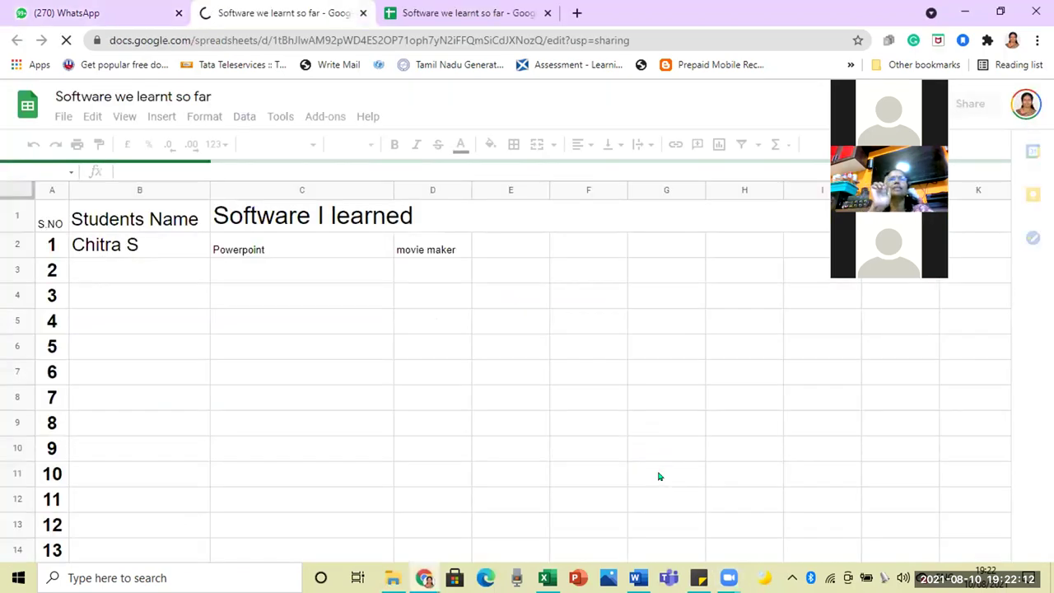
left_click(117, 269)
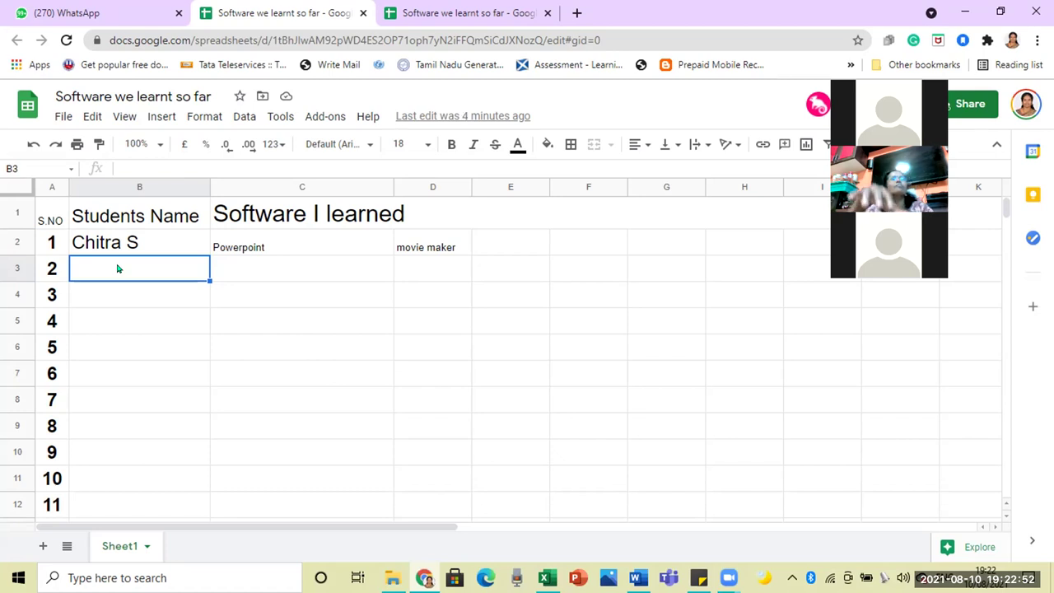
Step: Enter the names of students 2, 3 and 4 in B3:B5
type("Santhosh s")
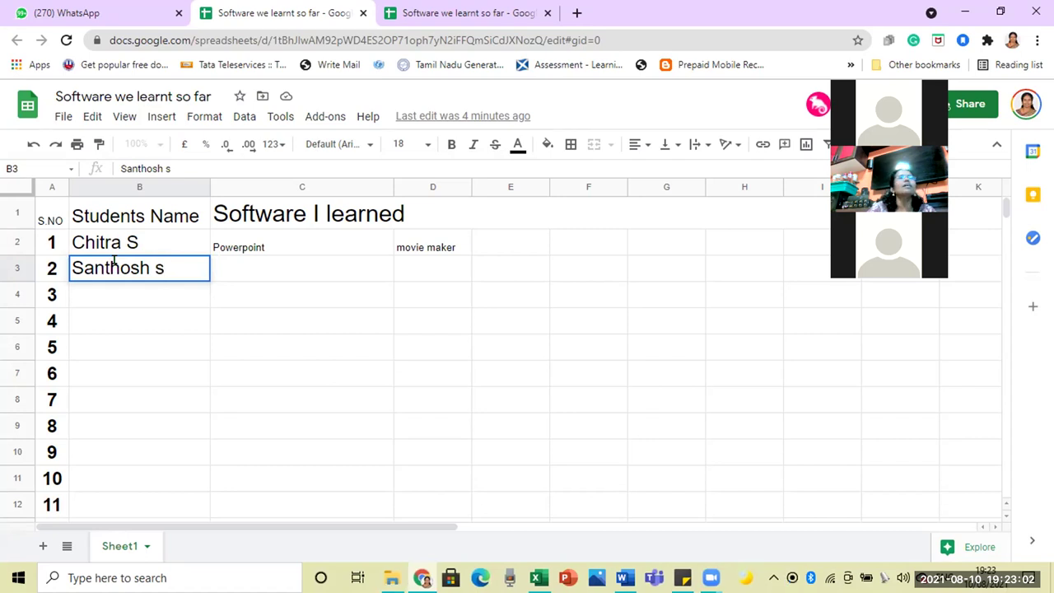
left_click(115, 293)
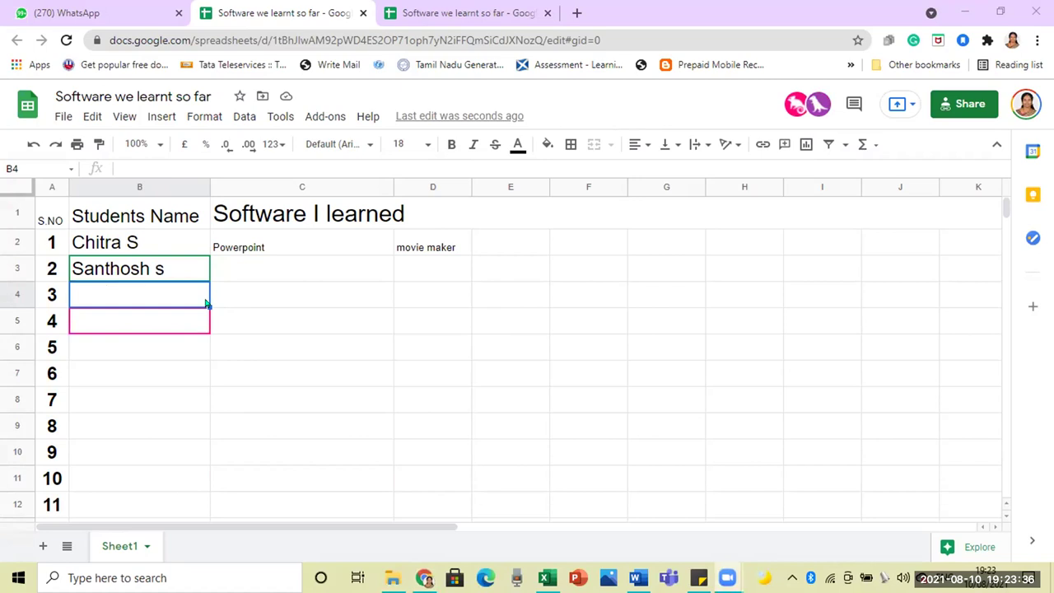
type("Jeevan")
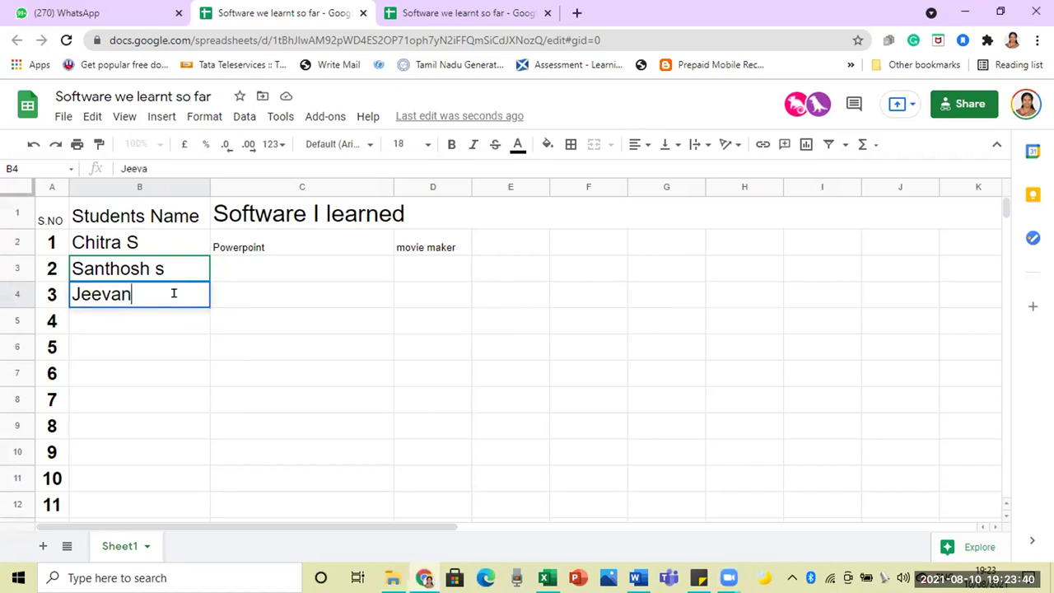
type("raj")
left_click(254, 294)
left_click(171, 318)
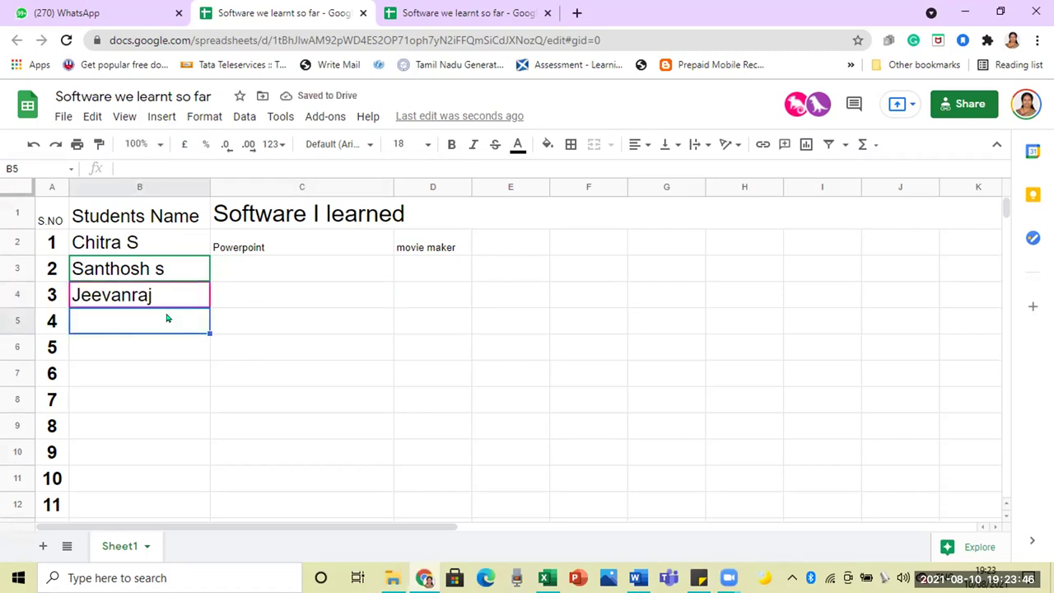
type("Pavi")
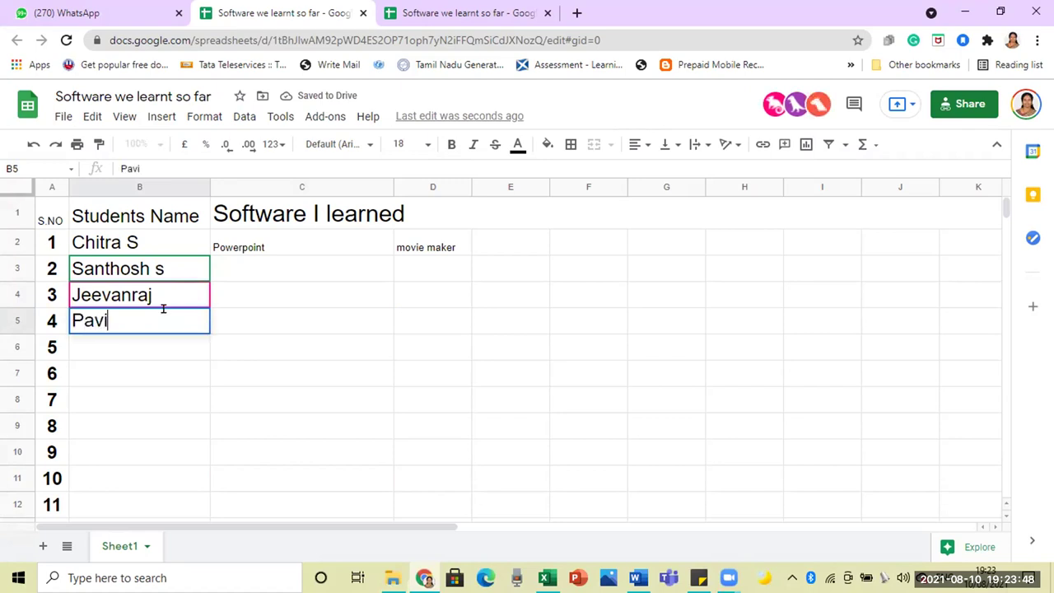
type("thra")
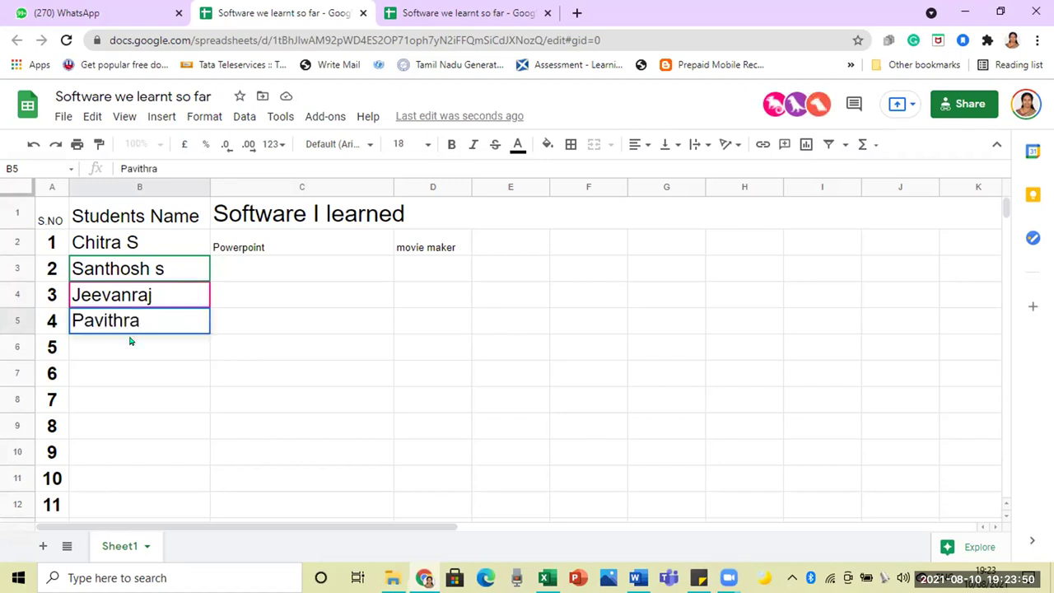
left_click(125, 350)
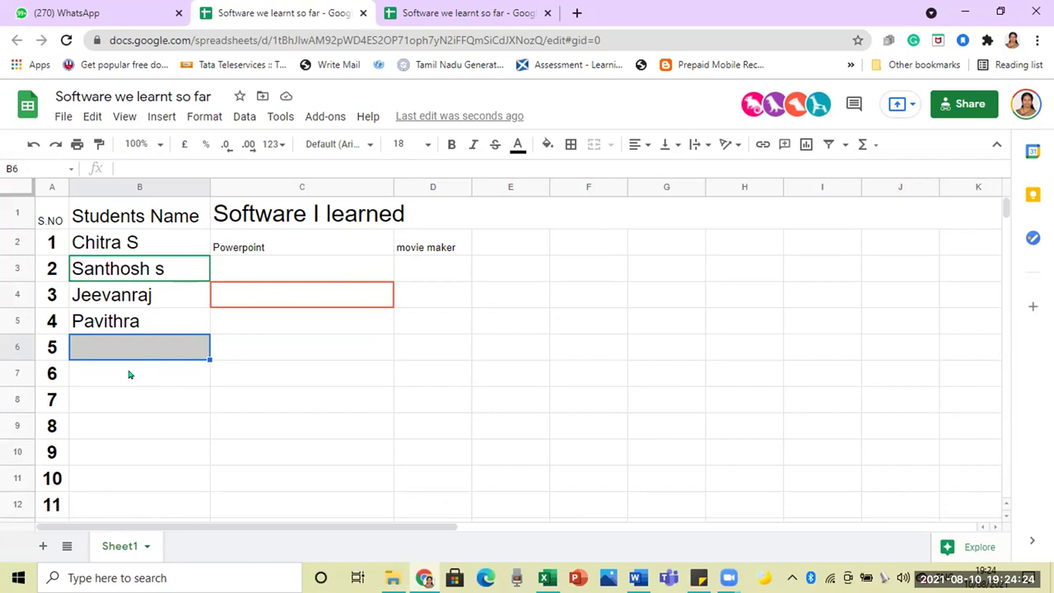
Step: Enter the names of students 5, 6 and 7 in B6:B8, including student 7's surname
type("Srihari")
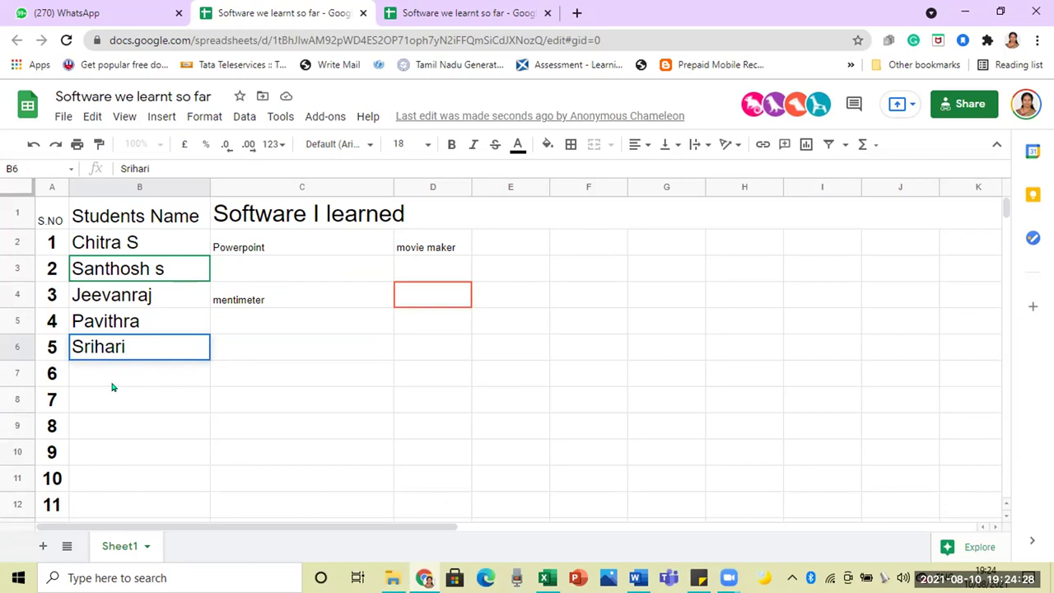
key("Return")
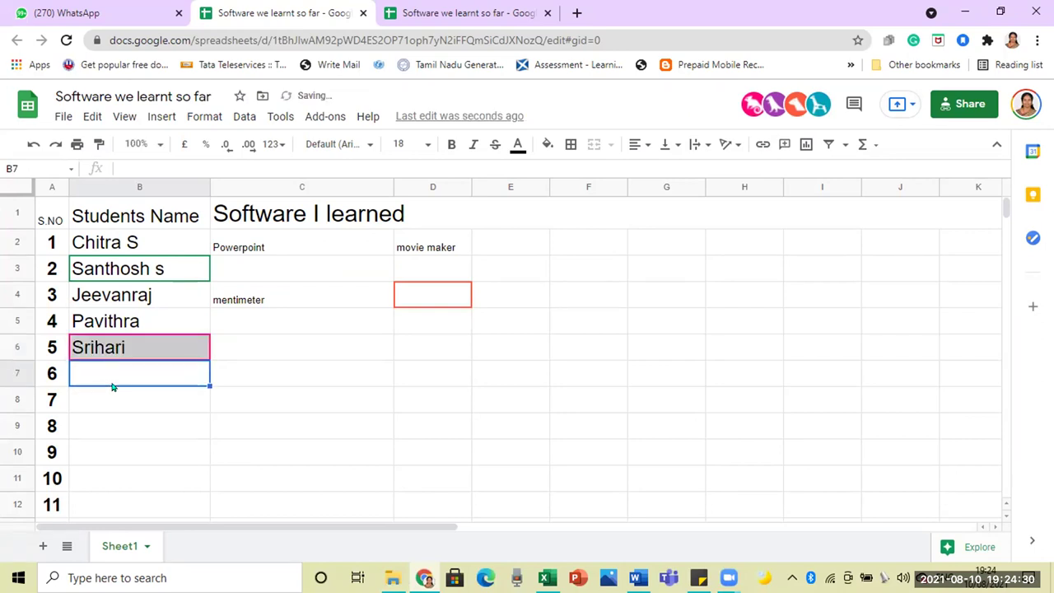
type("T")
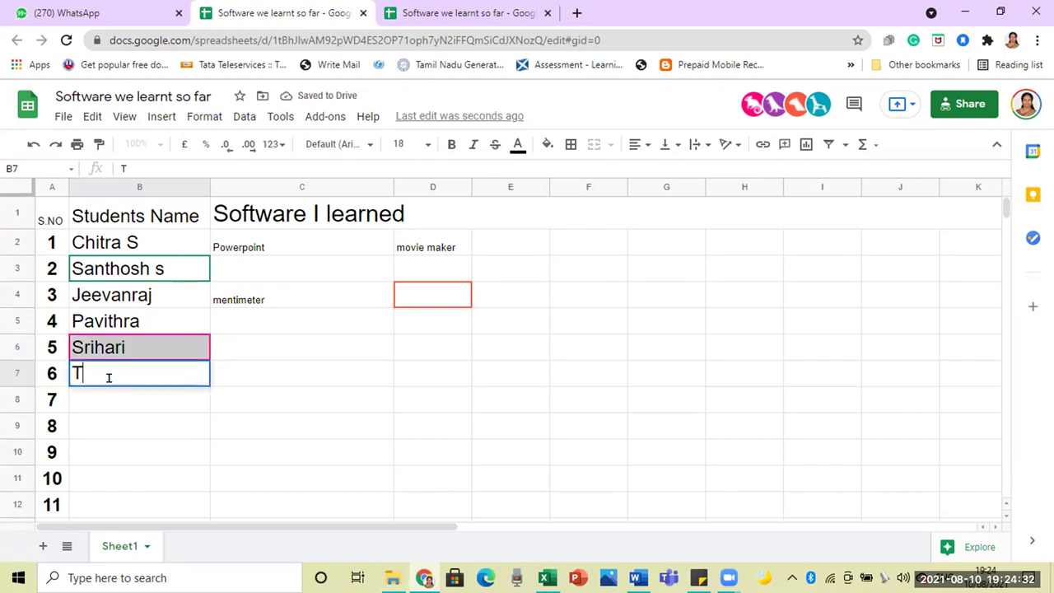
key("BackSpace")
type("Abhisree")
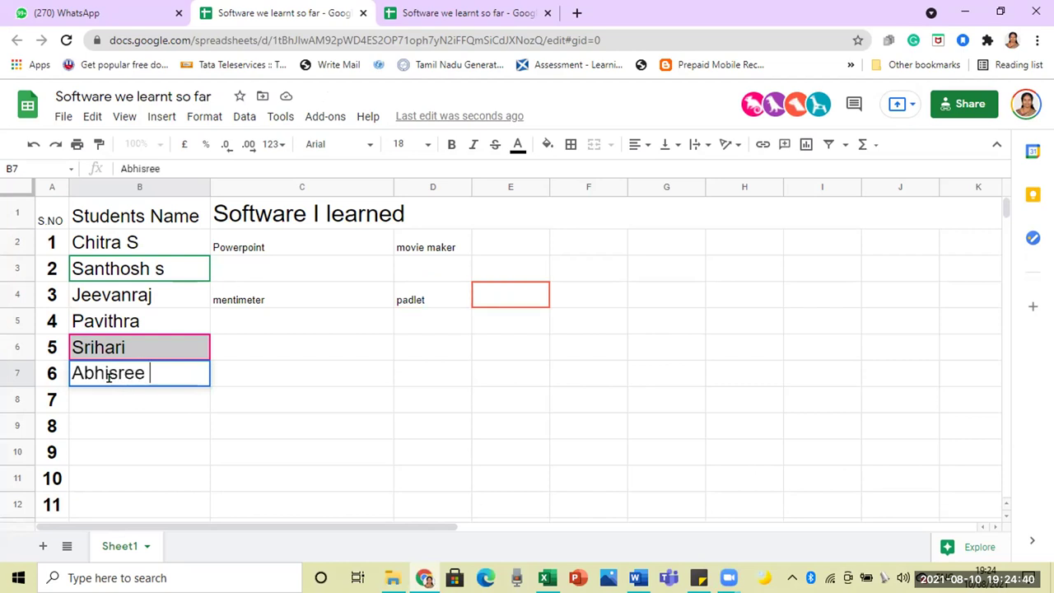
type(" T.P")
left_click(105, 406)
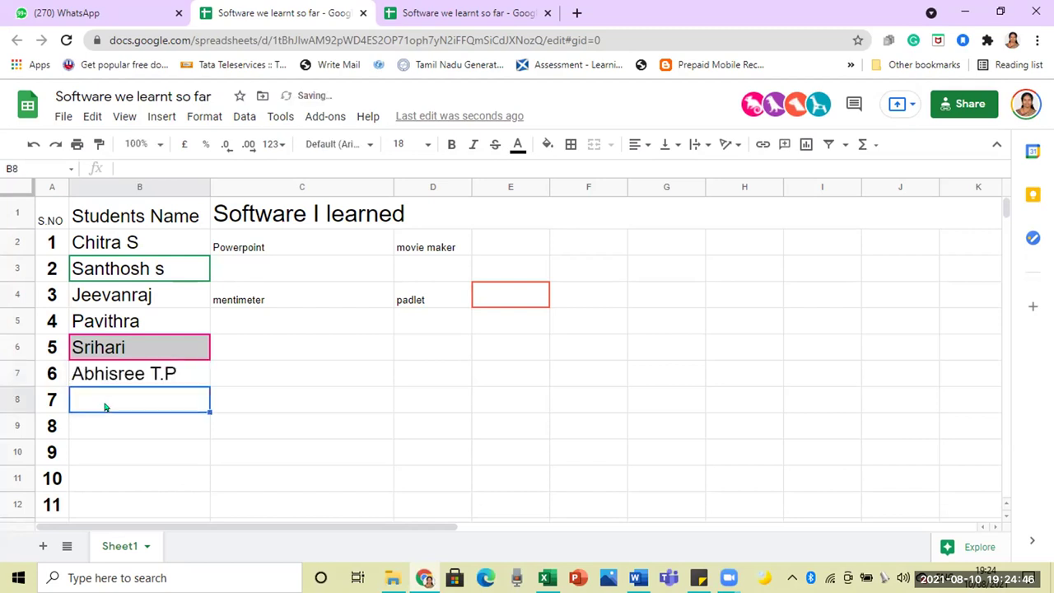
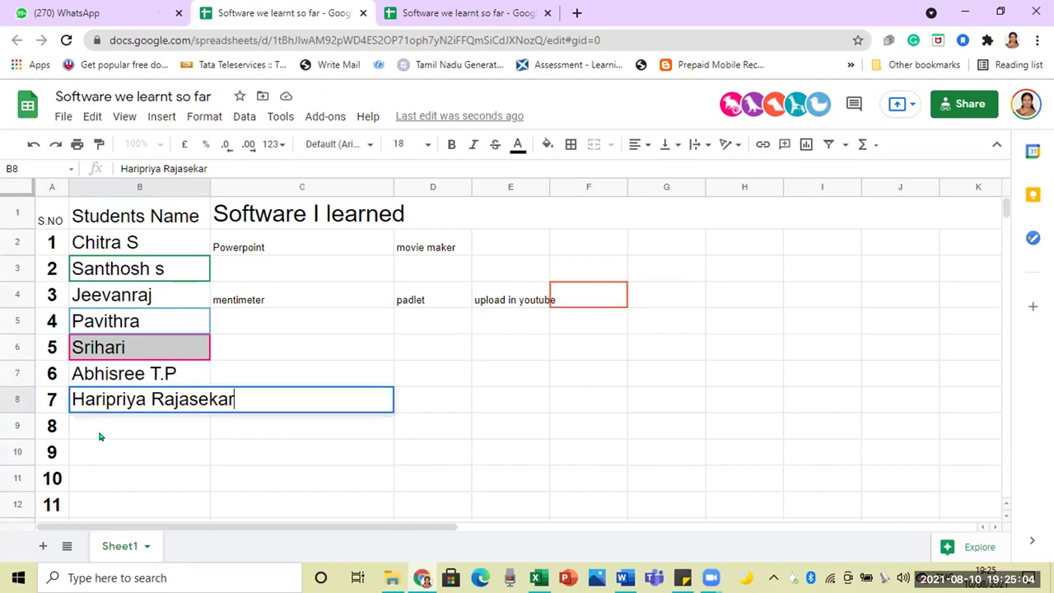
left_click(100, 437)
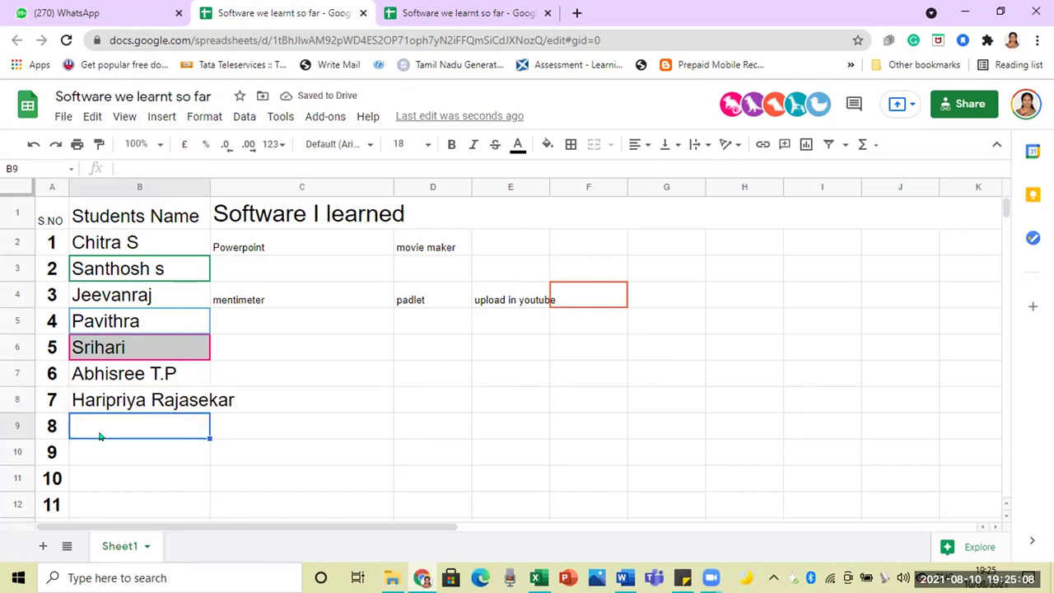
Step: Enter names for students 8 and 9, and re-enter student 5's name in B6
type("Abi R")
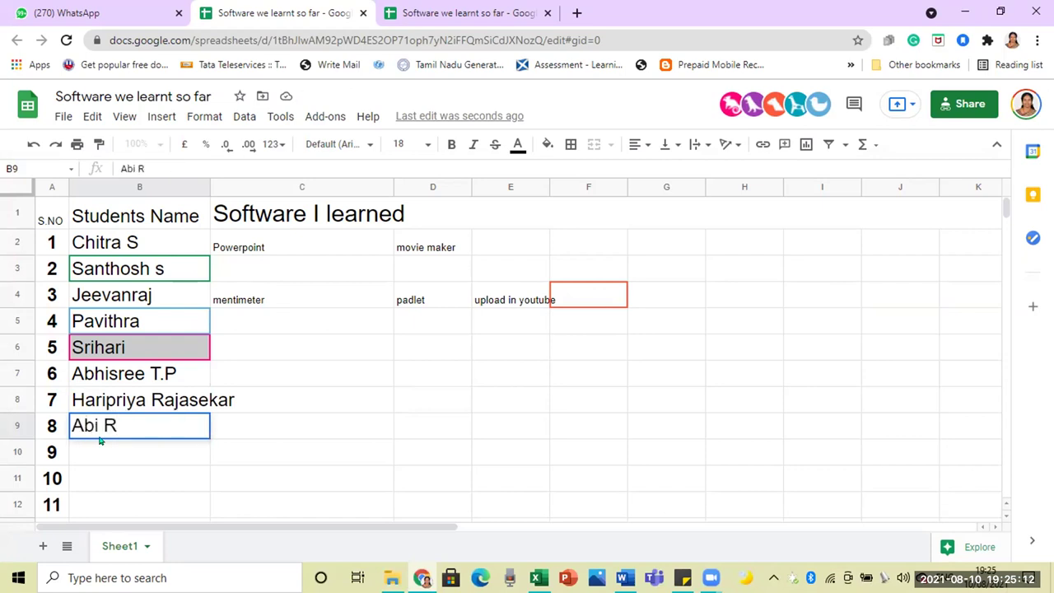
key("Return")
type("Nithya ")
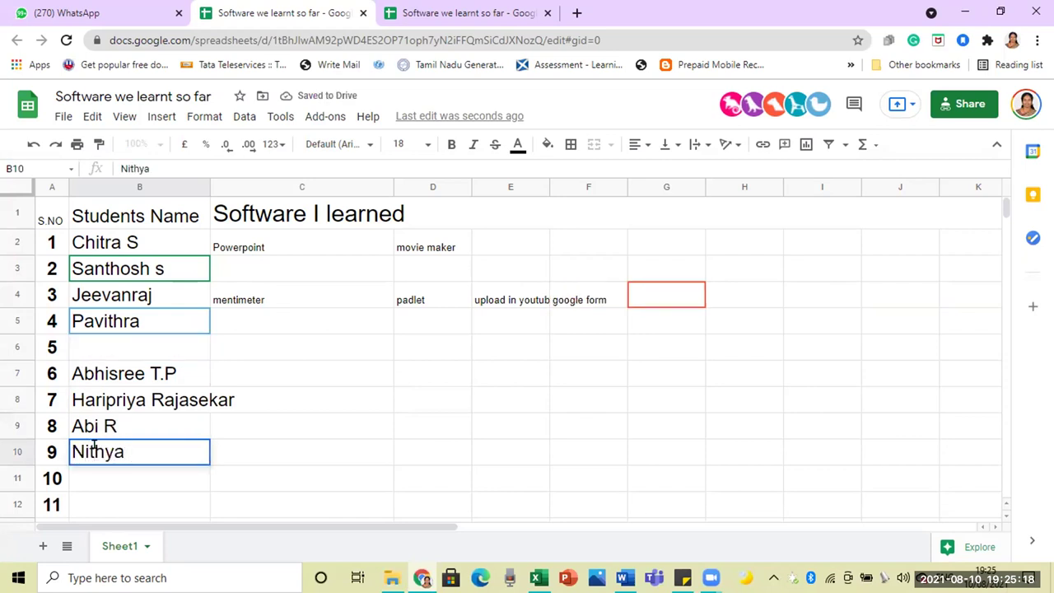
type("S")
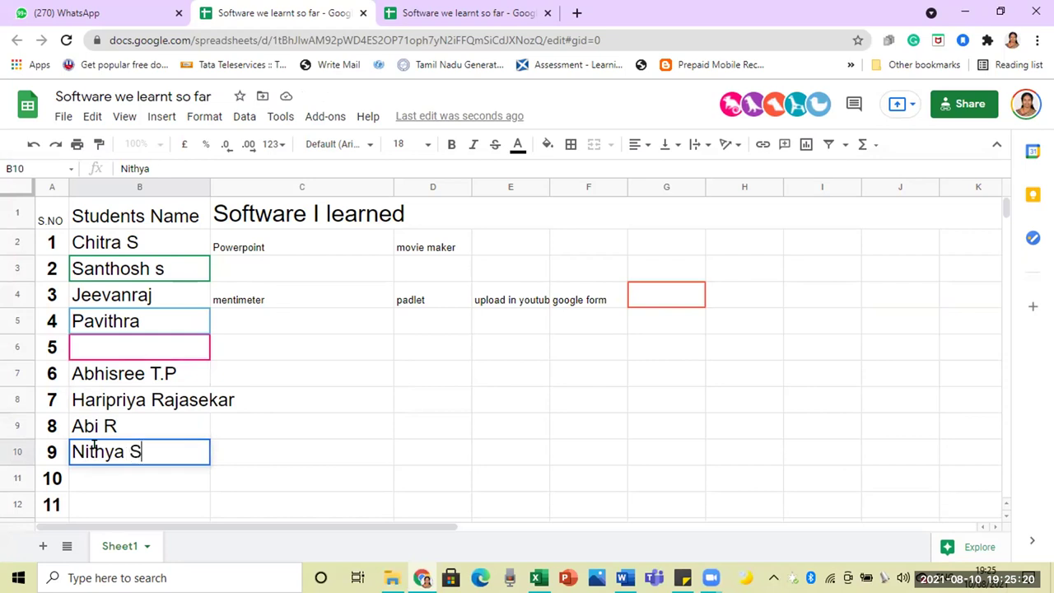
left_click(155, 350)
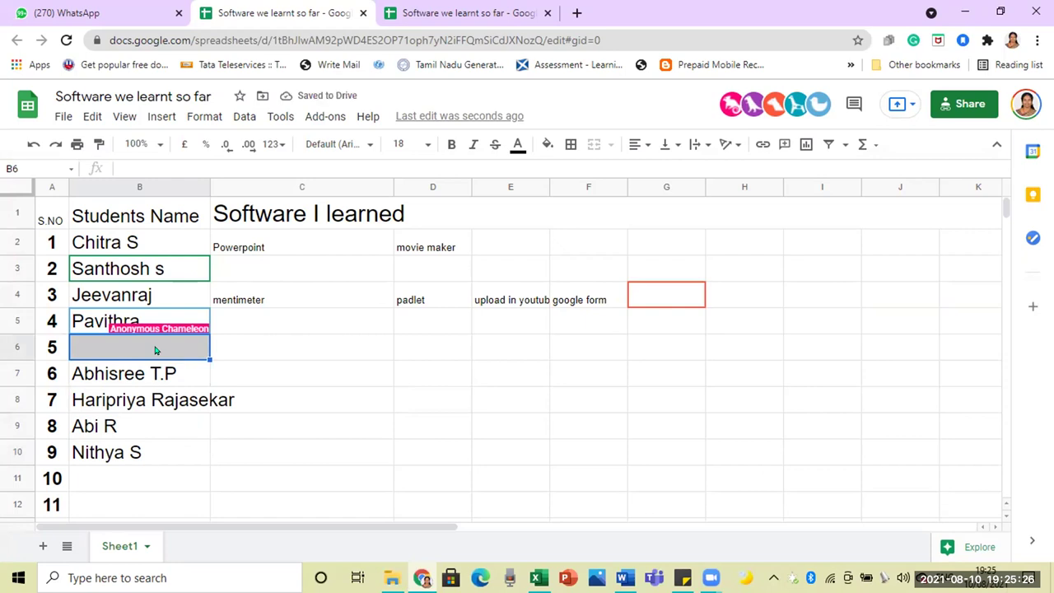
type("SriHari")
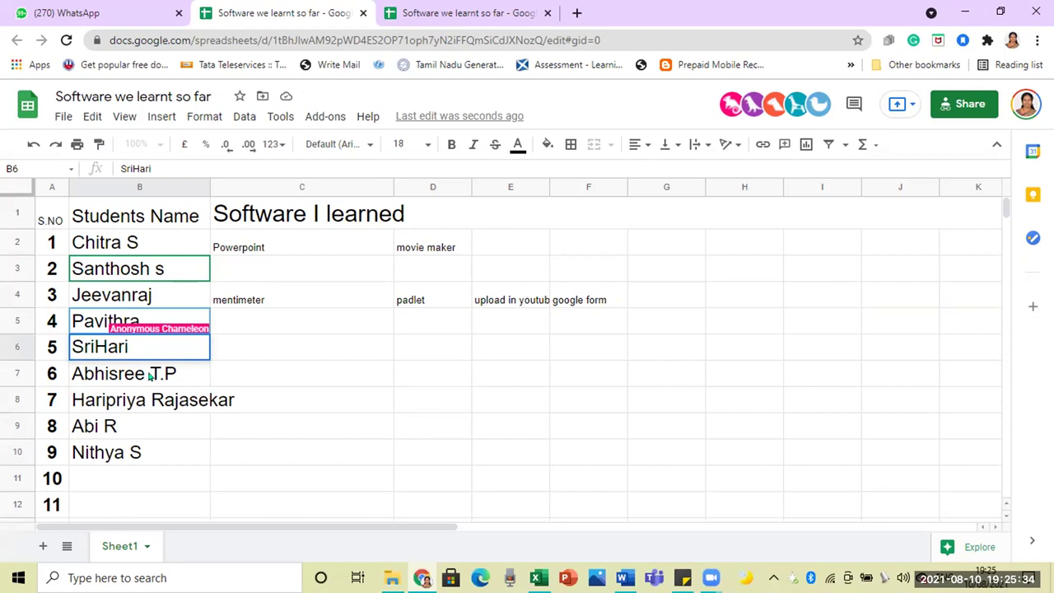
left_click(137, 463)
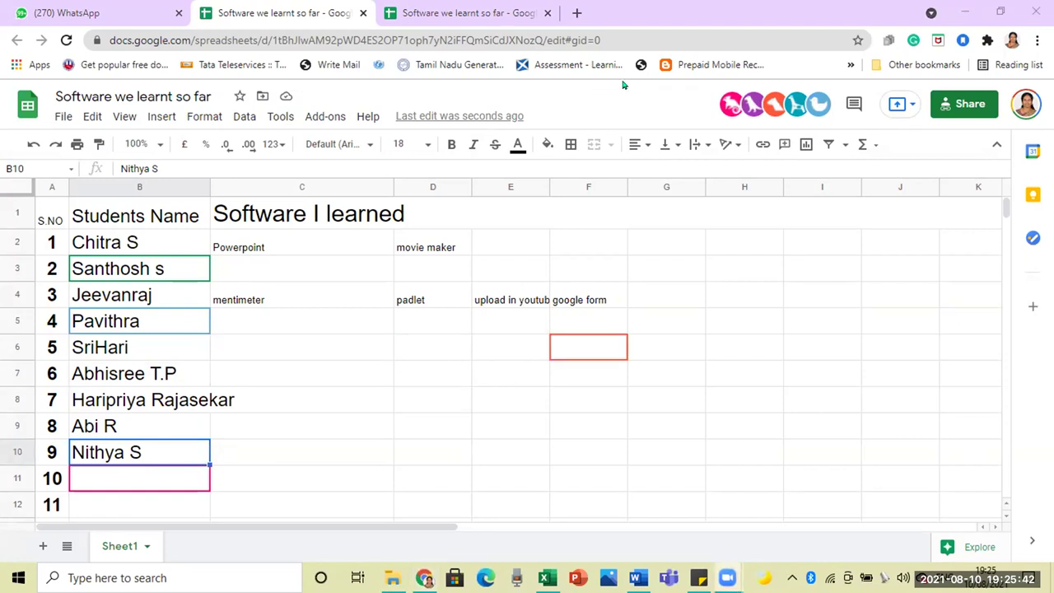
Step: Enter student 10's name in B11, removing the extra trailing letter
left_click(128, 481)
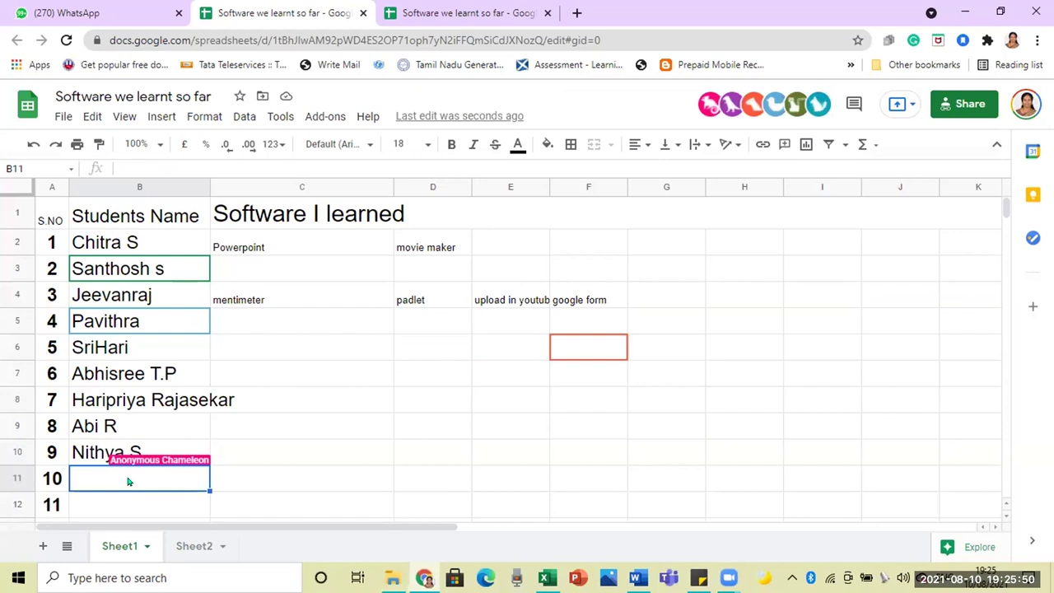
type("Santhosh")
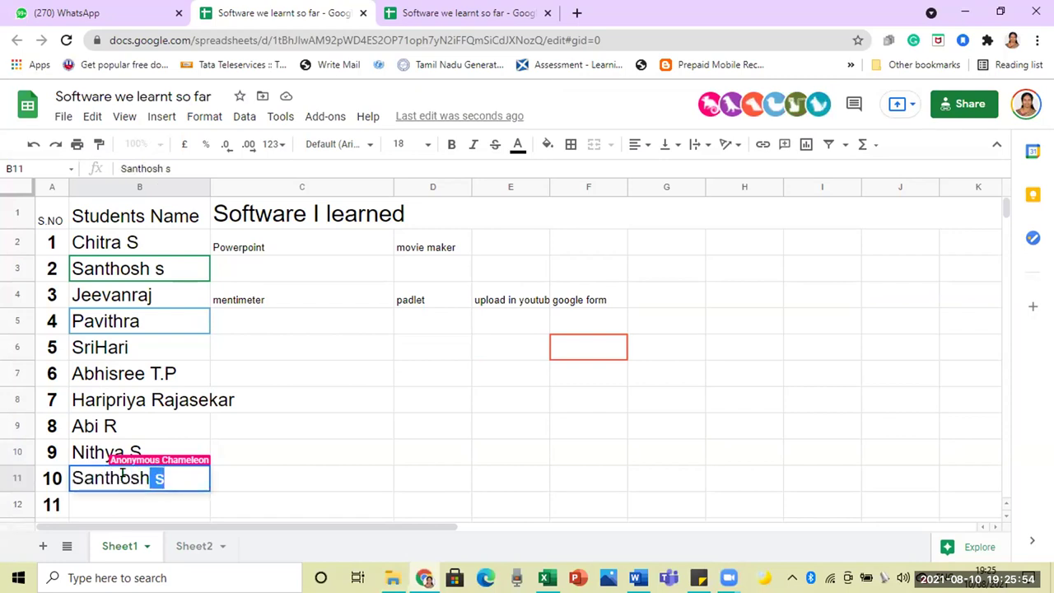
type("E")
key("BackSpace")
type("E")
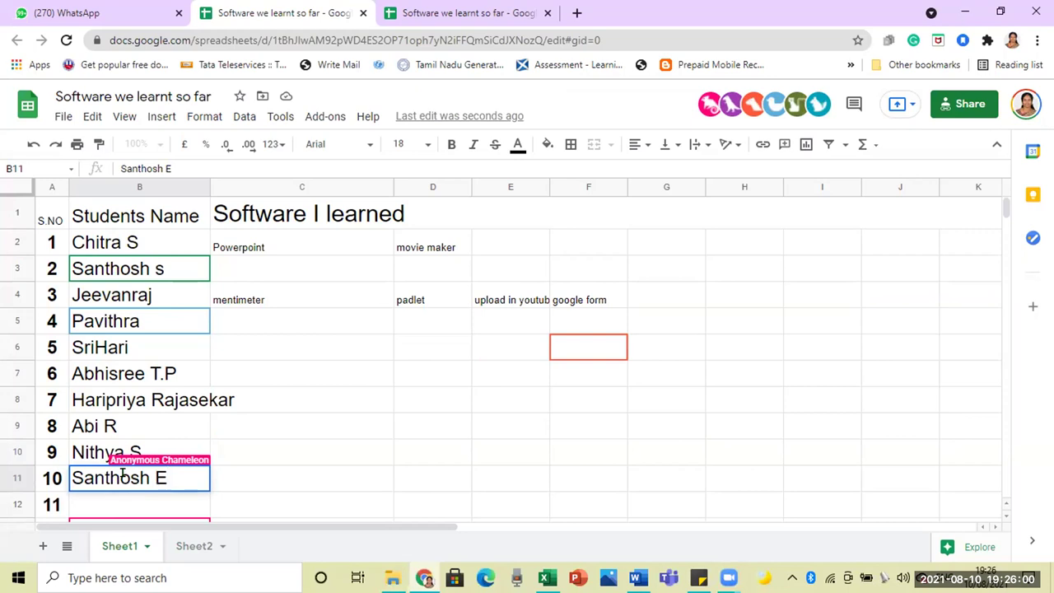
left_click(559, 412)
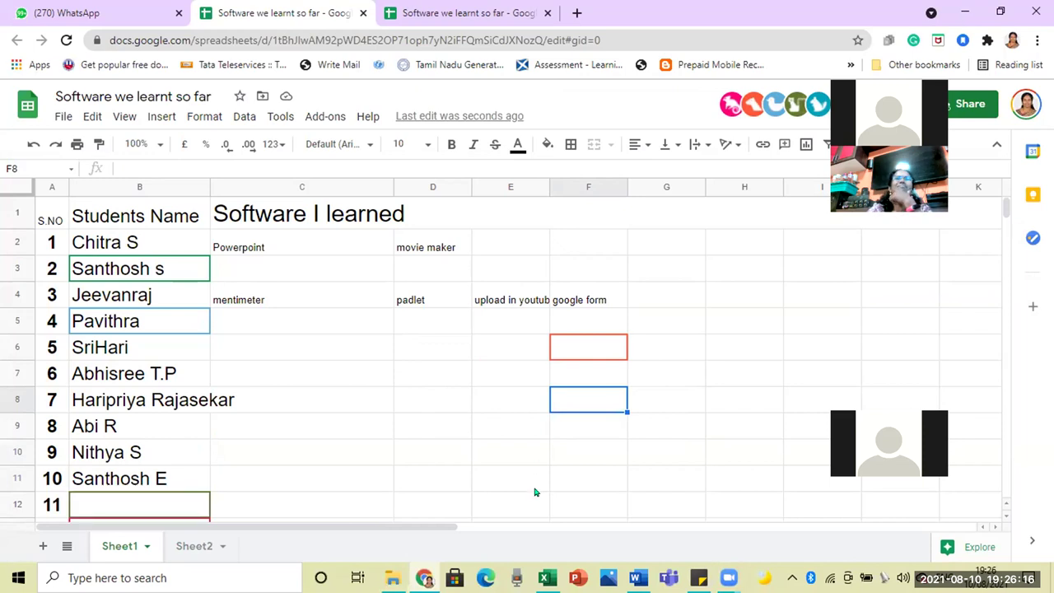
Step: Commit student 10's name by moving into an empty cell, then scroll down the list
left_click(475, 461)
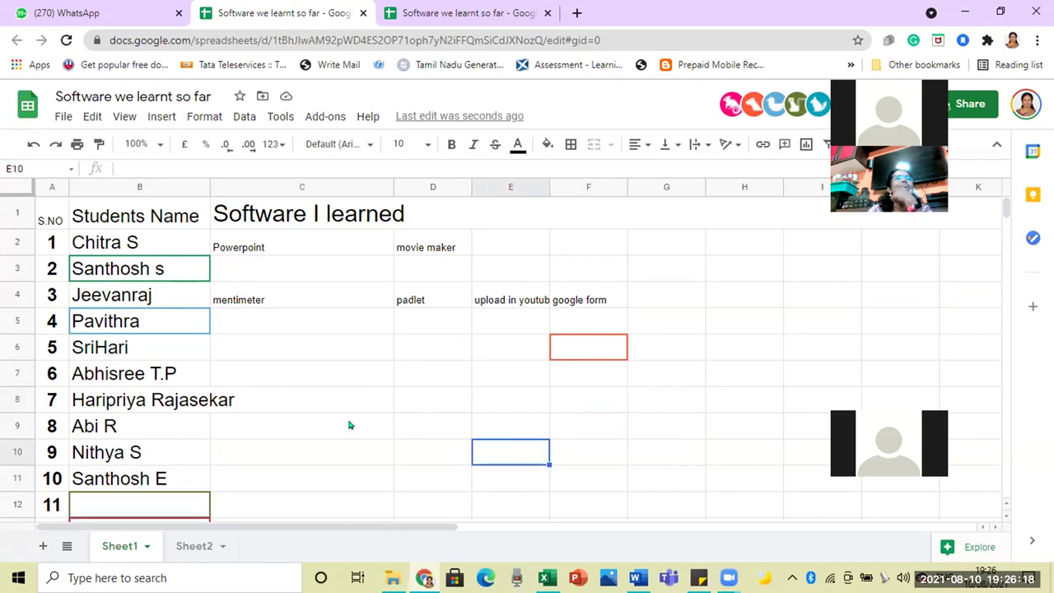
scroll(348, 426, "down", 1)
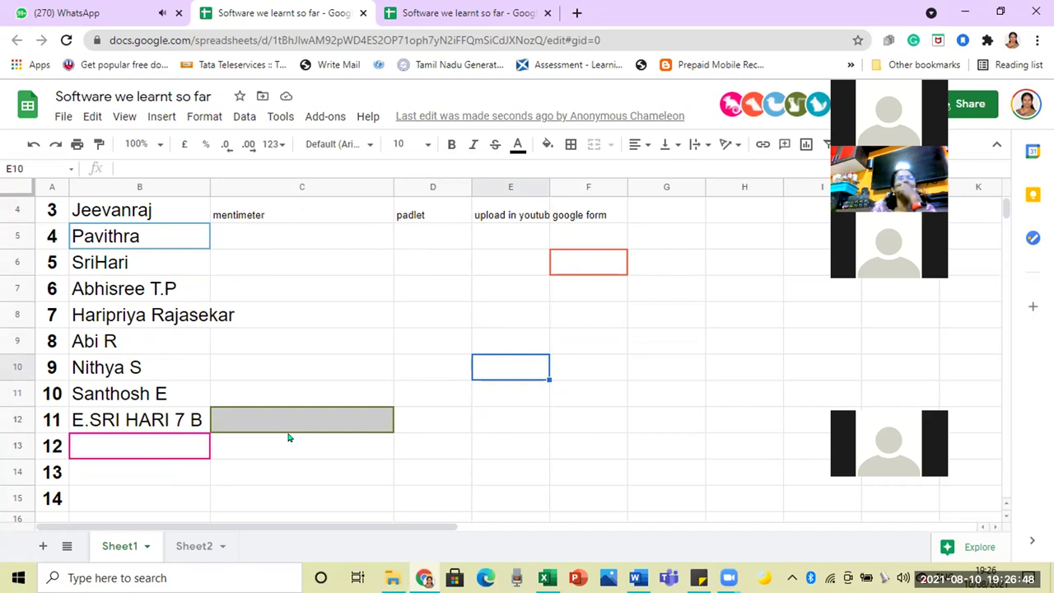
Step: Review row 4's entries: padlet, upload in youtube, google form and mentimeter
left_click(447, 454)
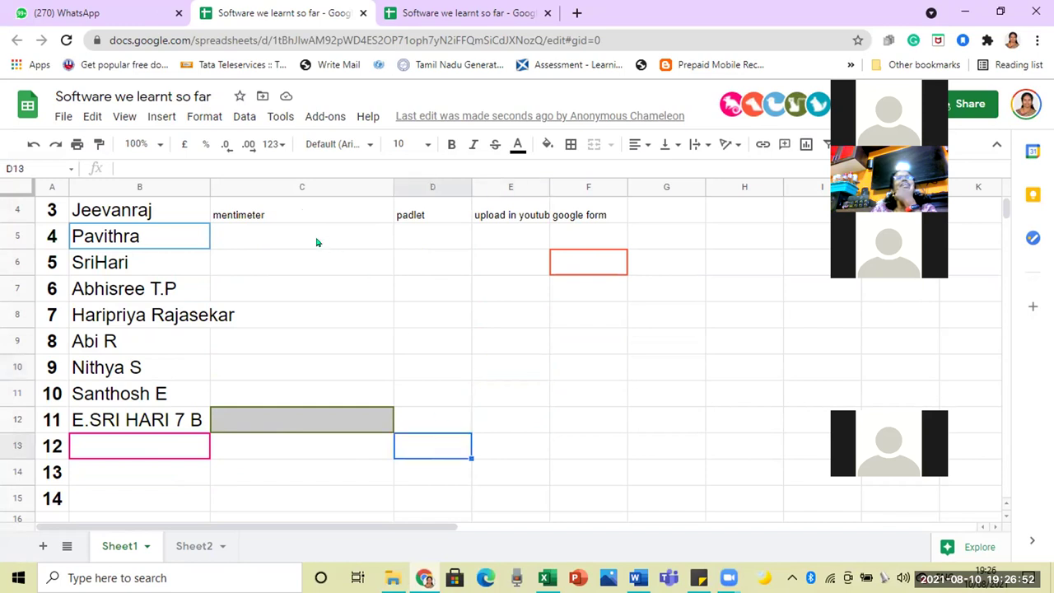
left_click(420, 218)
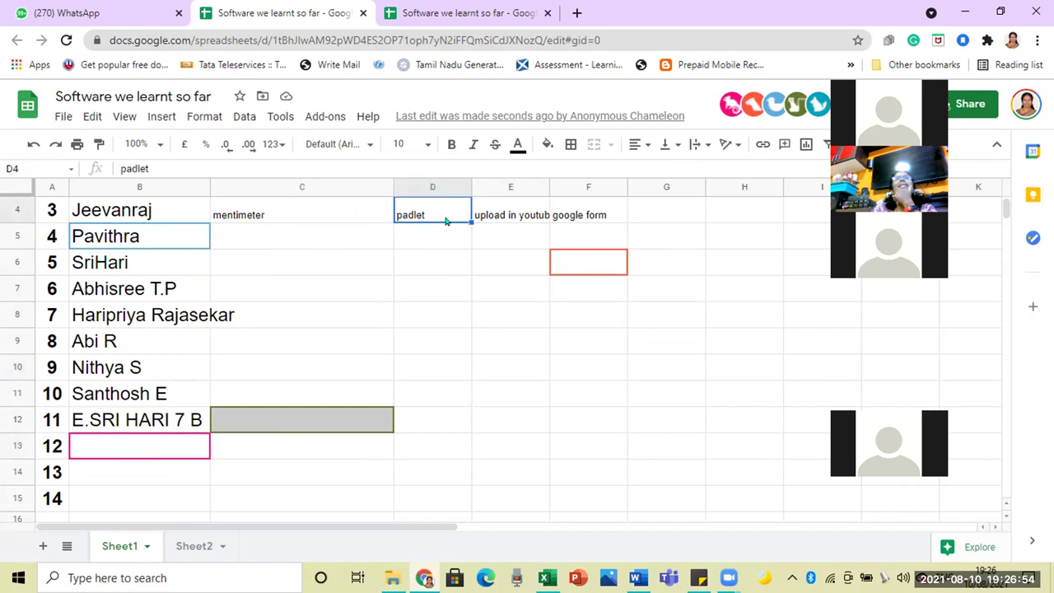
left_click(507, 217)
left_click(582, 216)
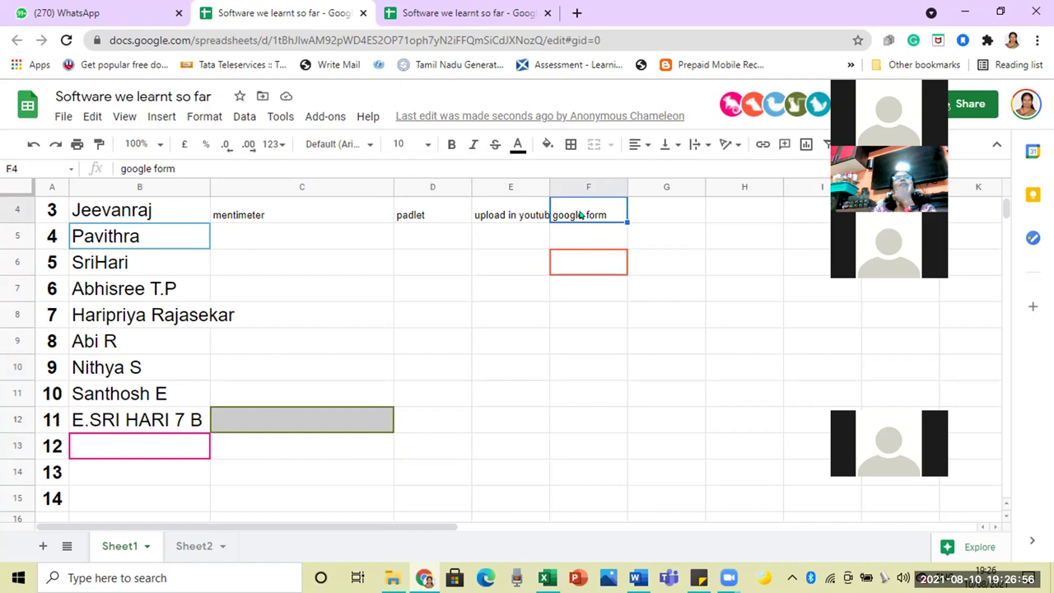
left_click(264, 215)
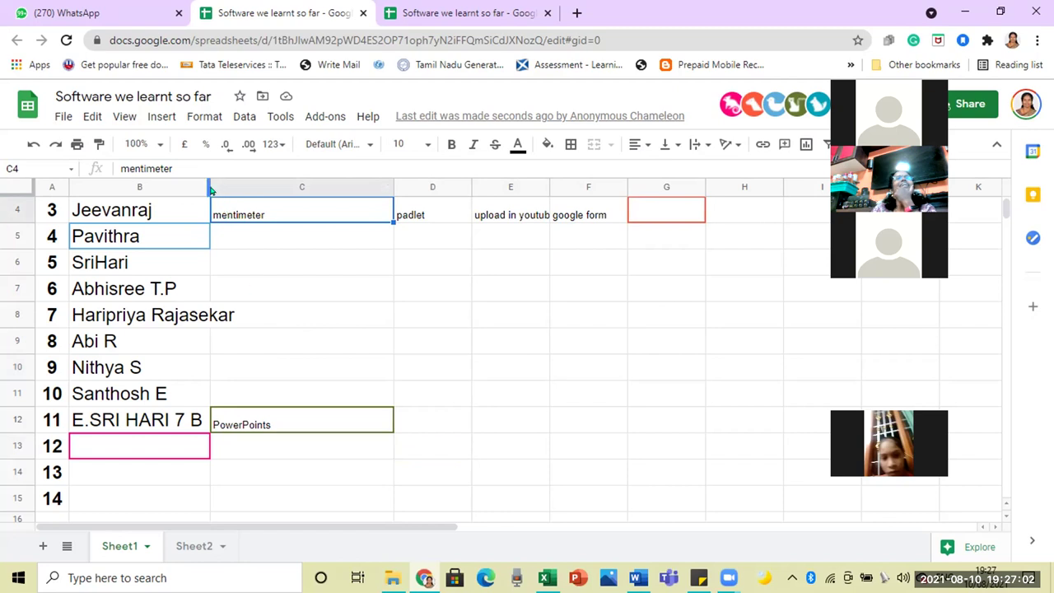
Step: Drag column B's border wider so the long student names fit
left_click_drag(204, 180, 240, 180)
left_click(321, 321)
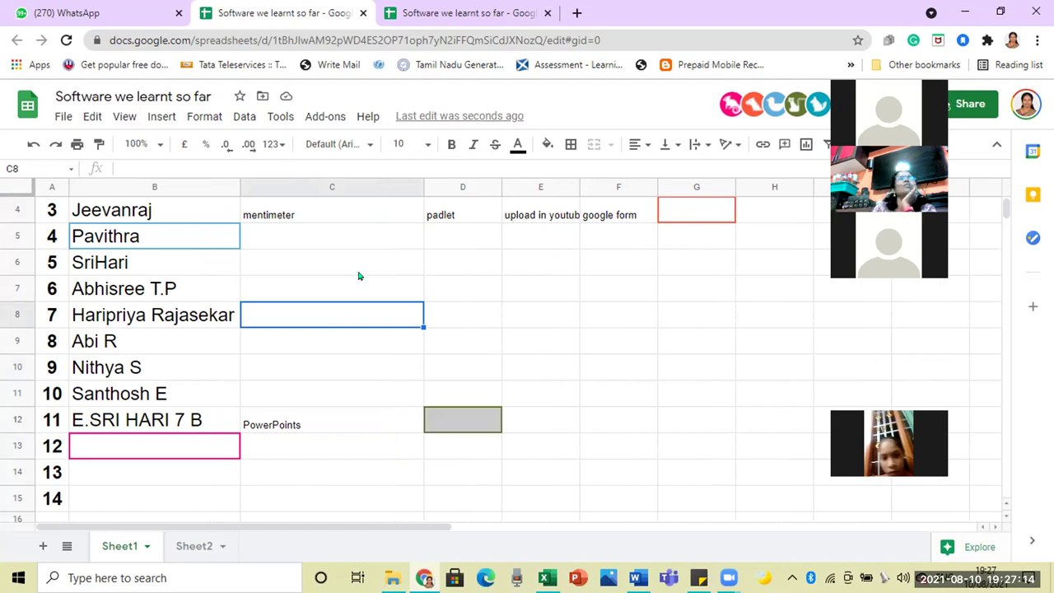
left_click(266, 215)
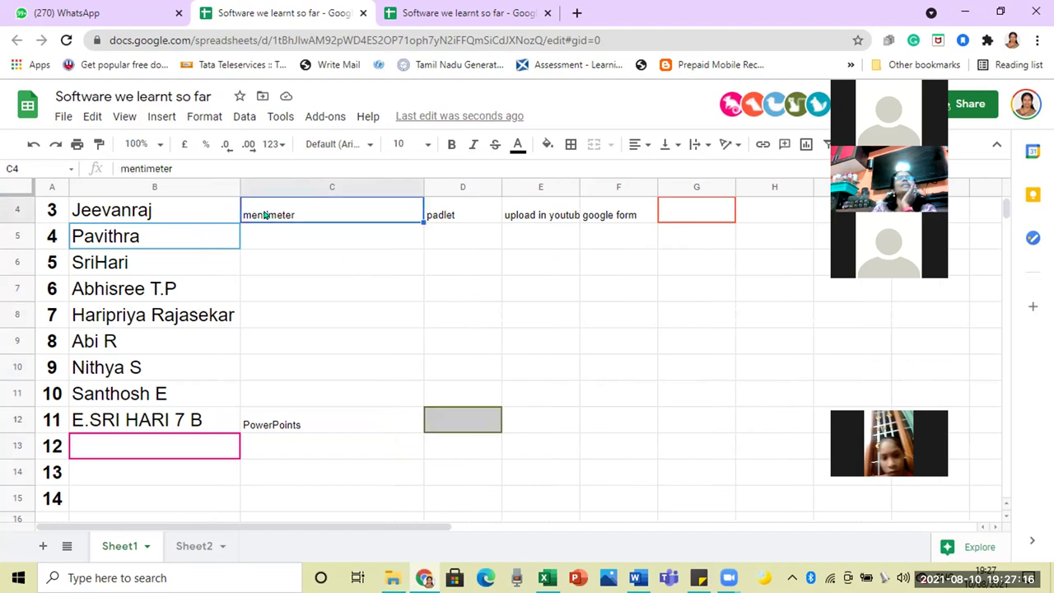
left_click(285, 235)
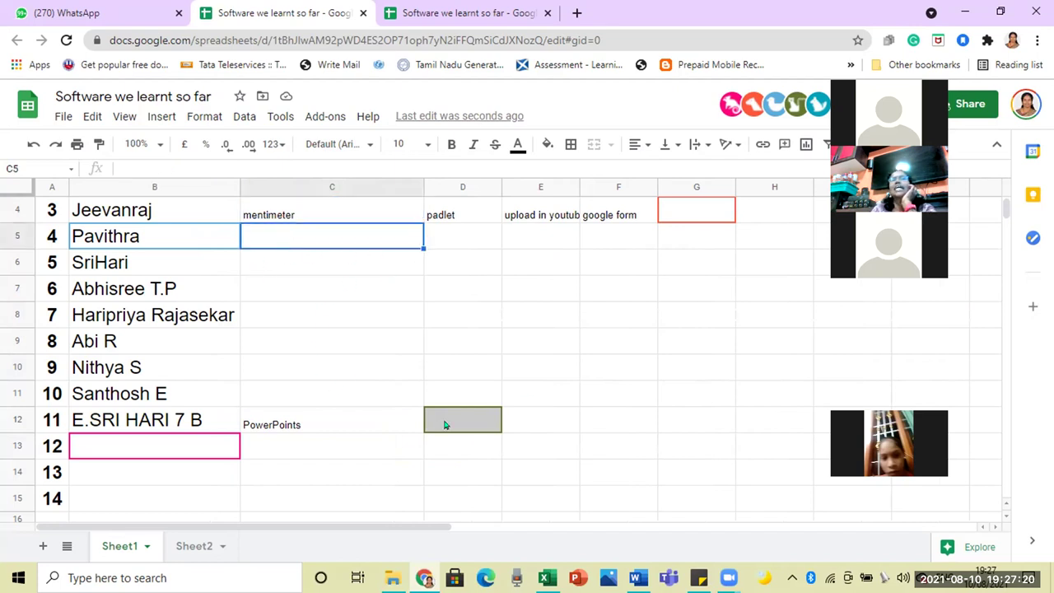
left_click(630, 403)
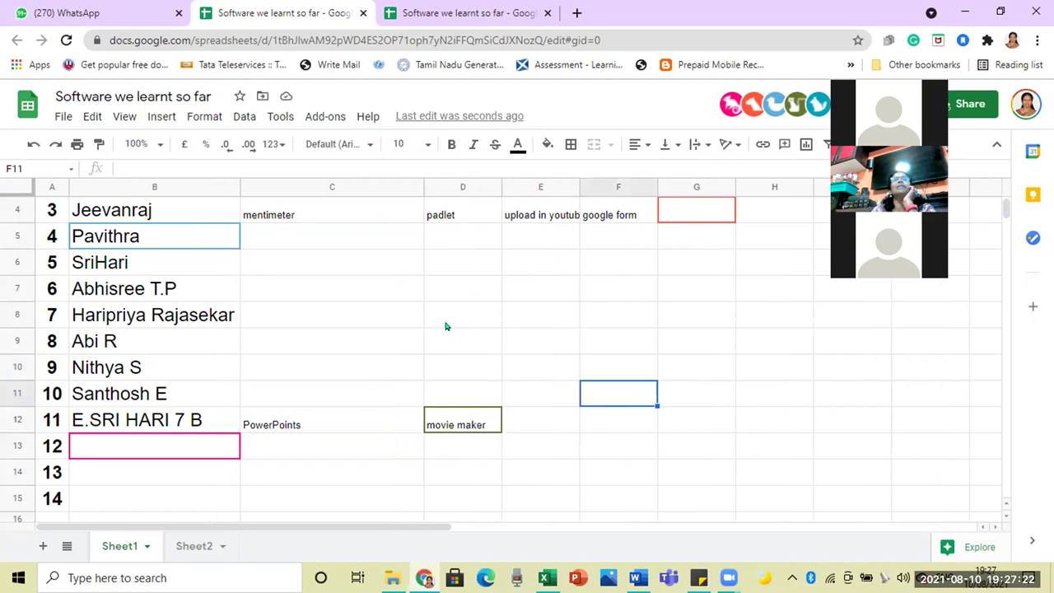
scroll(445, 327, "up", 1)
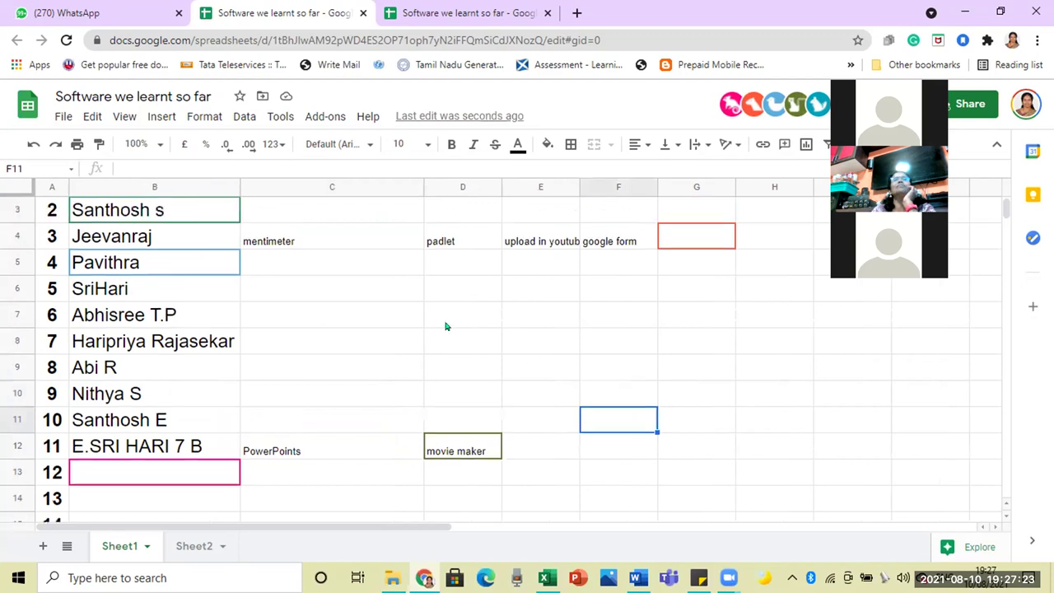
Step: Delete the movie maker entry from cell D2 in student 1's row
left_click(479, 452)
scroll(478, 451, "up", 2)
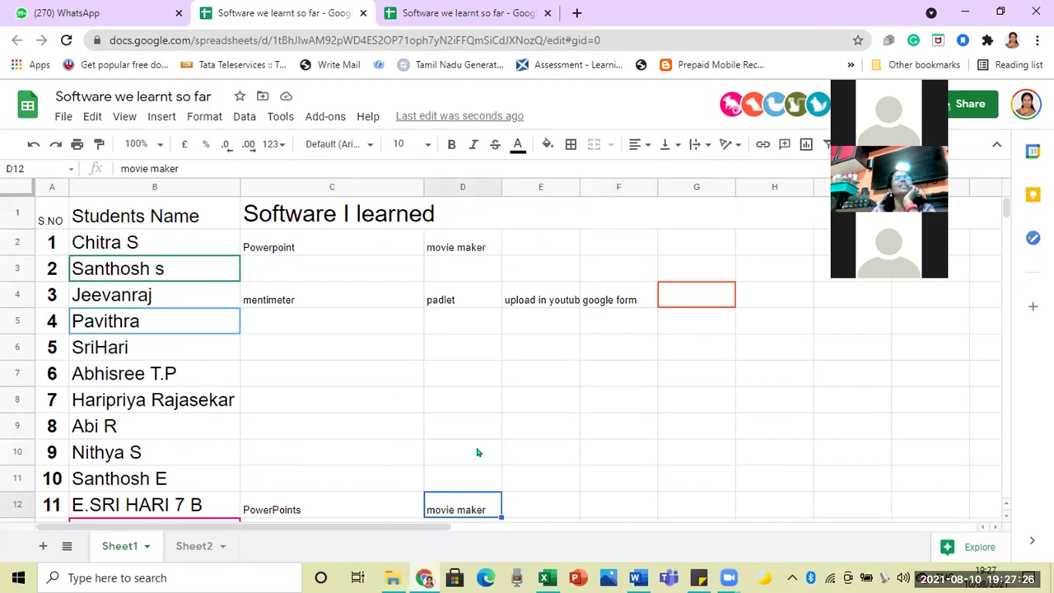
left_click(461, 245)
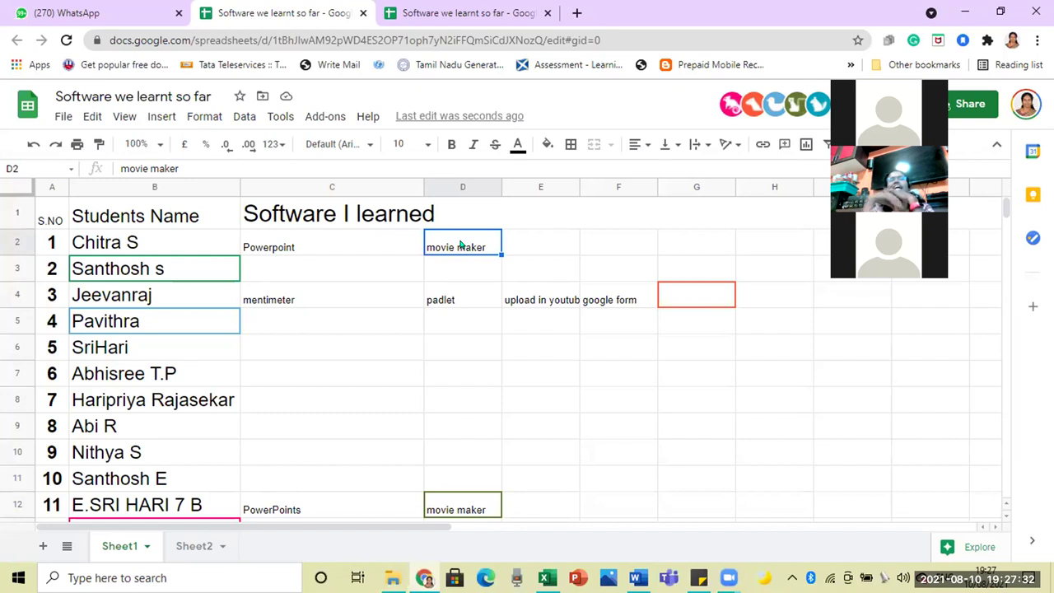
key("Delete")
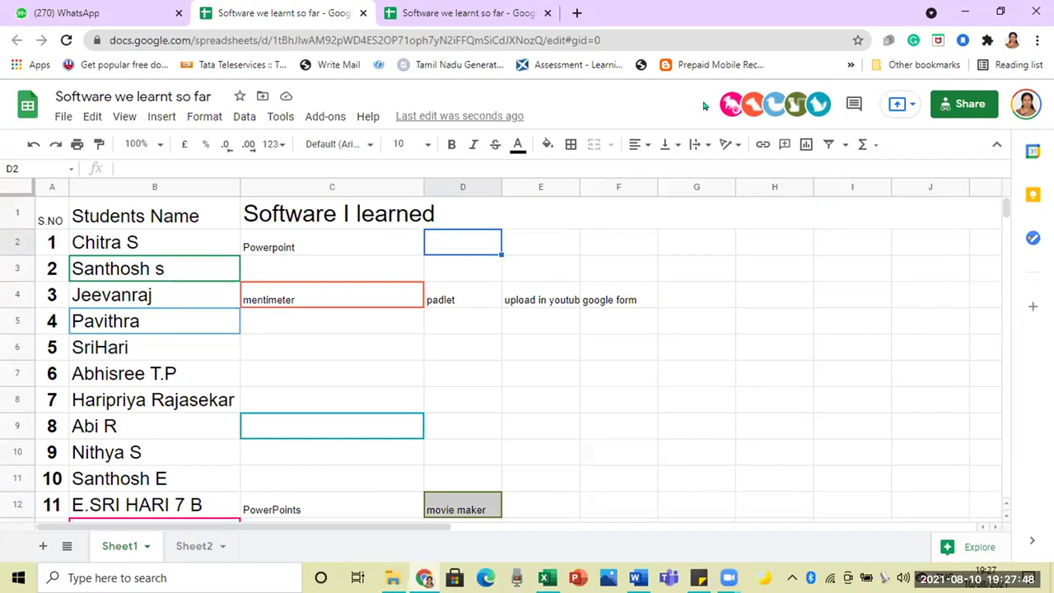
scroll(462, 389, "down", 1)
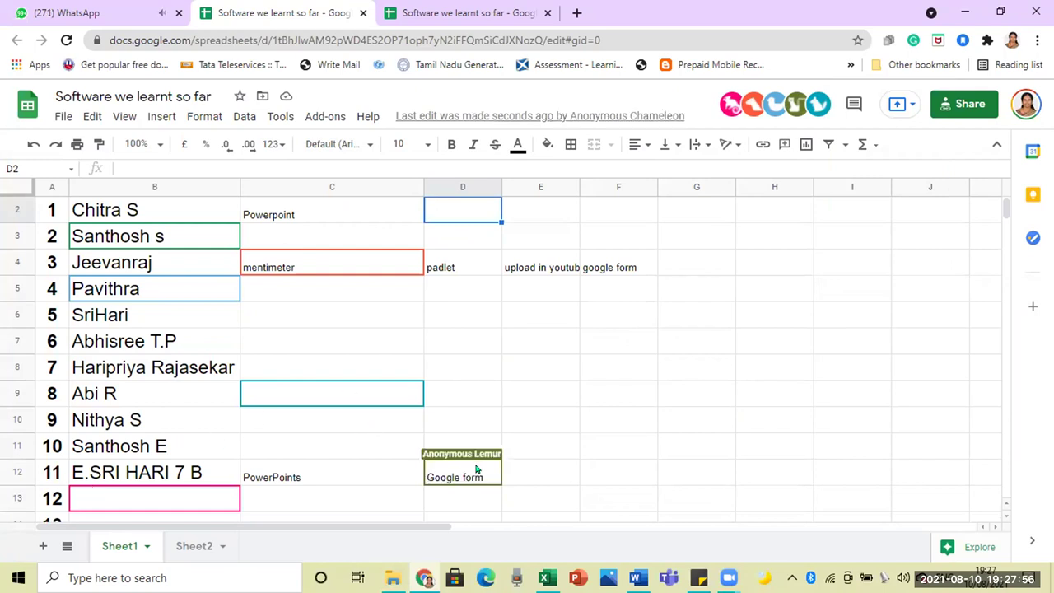
Step: Type student 12's name into cell B13 of the Students Name column
left_click(210, 503)
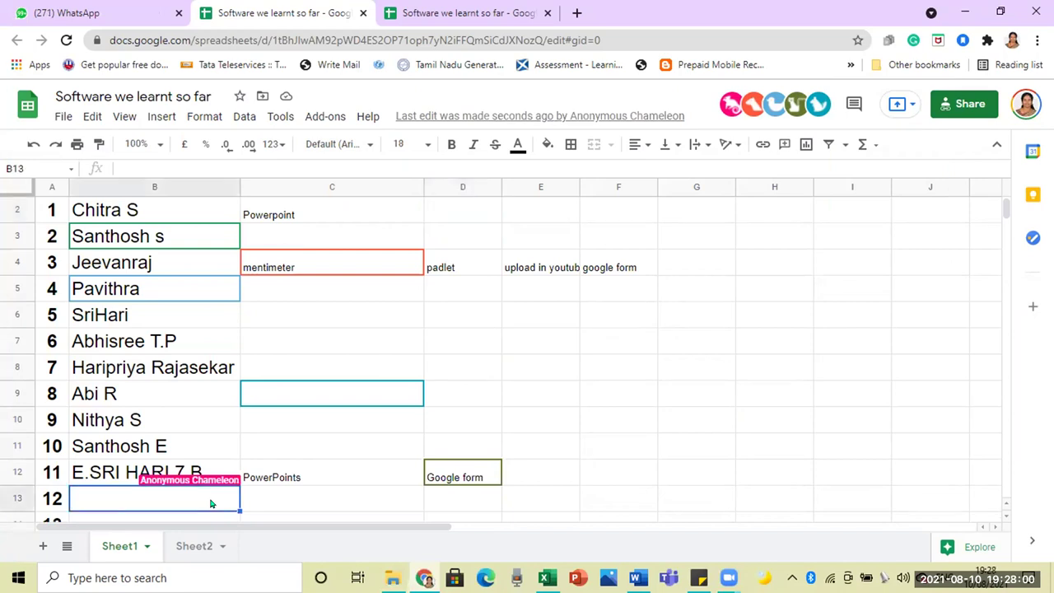
type("Tila")
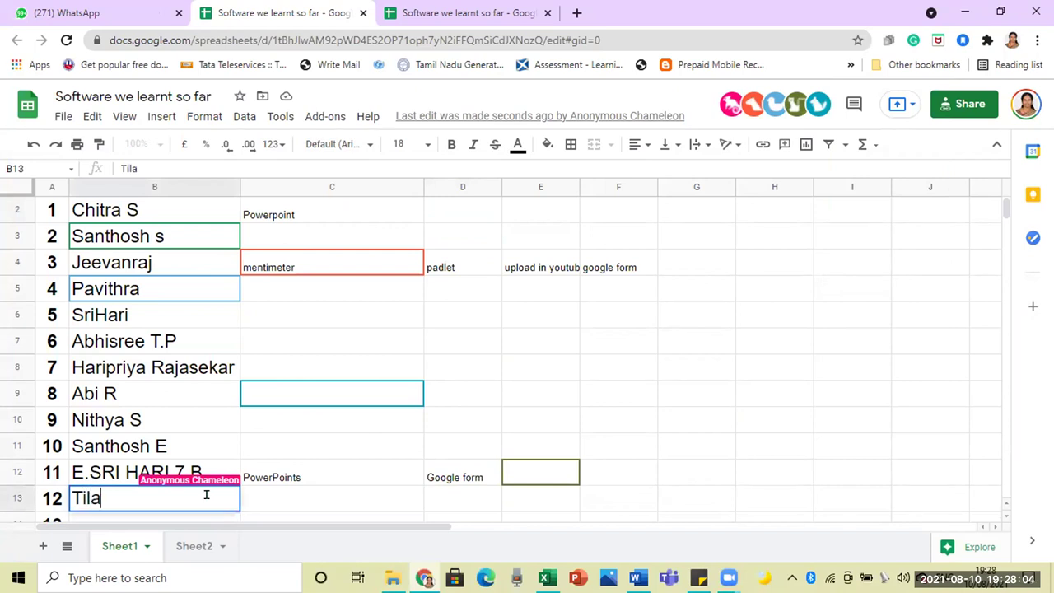
type("kmanish")
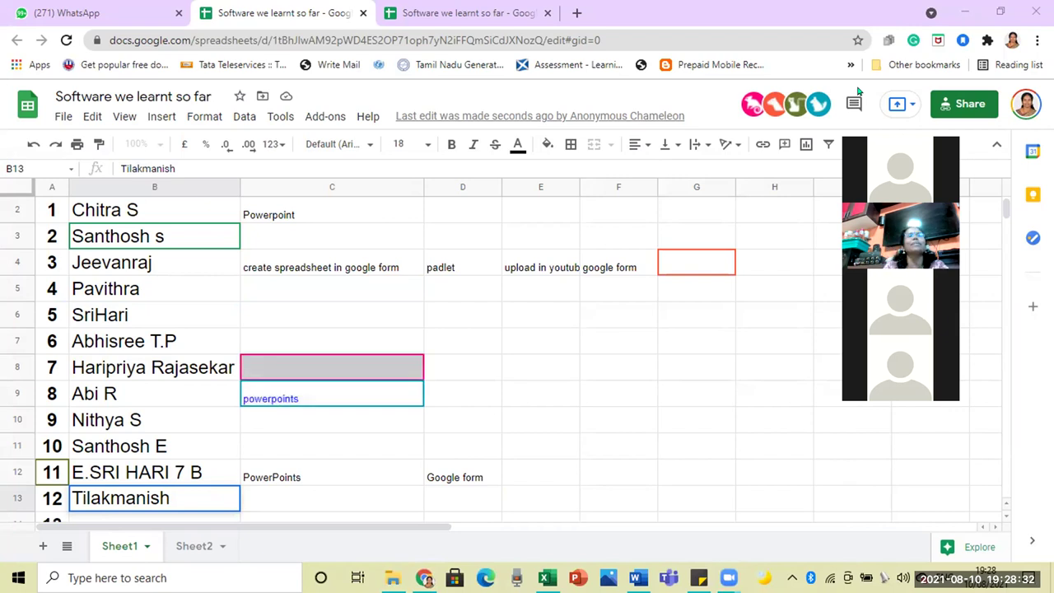
Step: Confirm the B13 name, then close the third Chrome tab holding the duplicate sheet
left_click(278, 498)
left_click(523, 431)
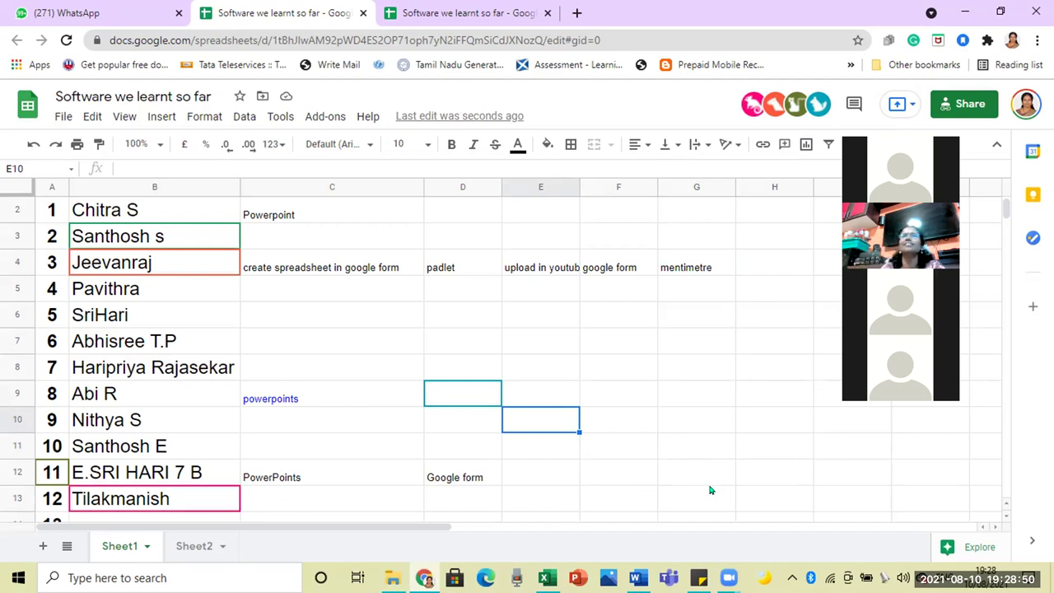
left_click(546, 13)
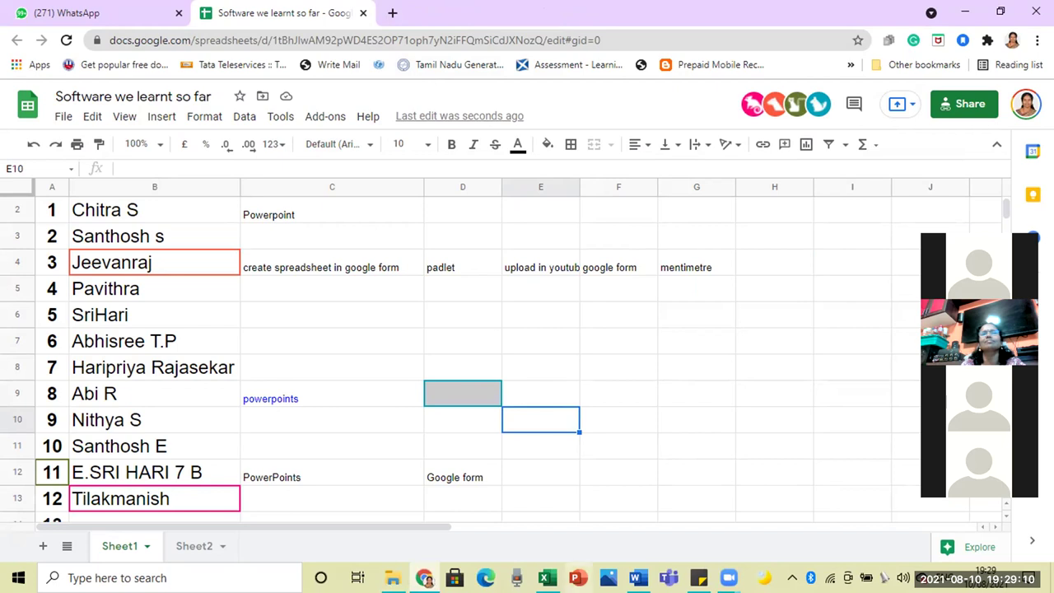
Step: Start a new blank PowerPoint presentation and set slide 1 to the Blank layout
left_click(578, 578)
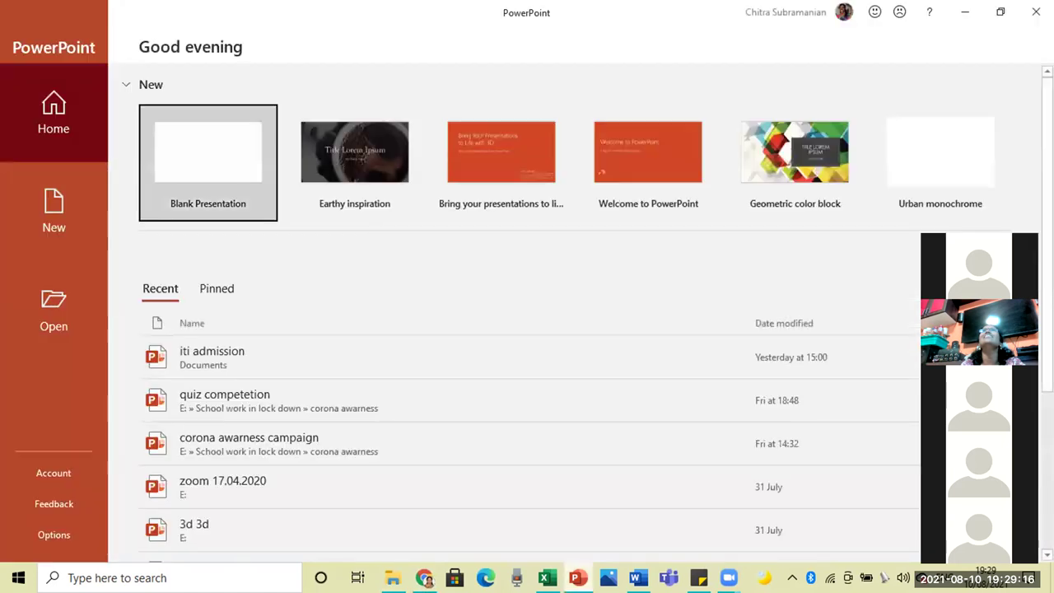
left_click(200, 156)
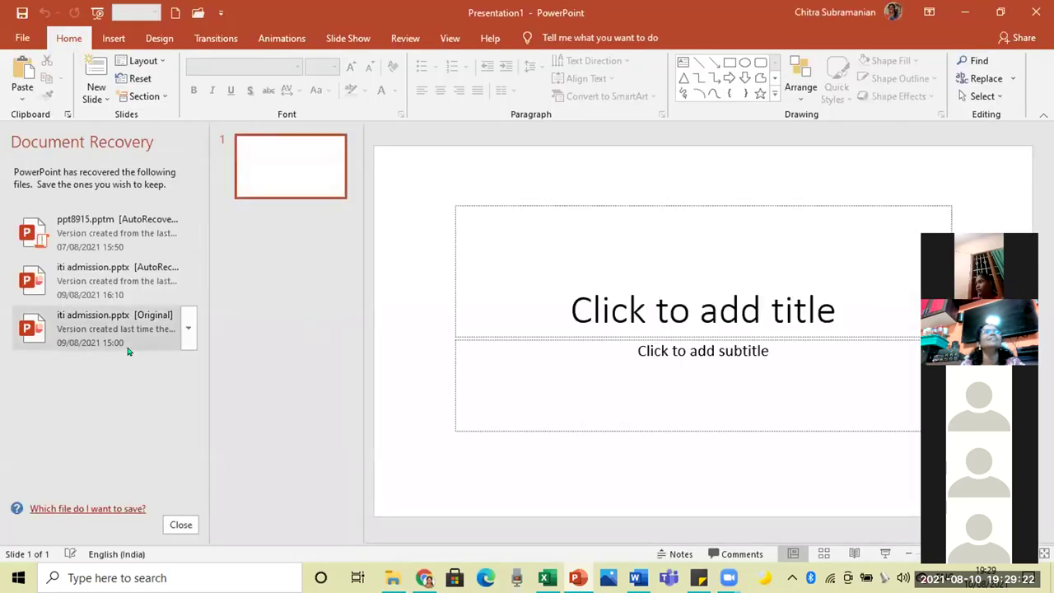
left_click(176, 521)
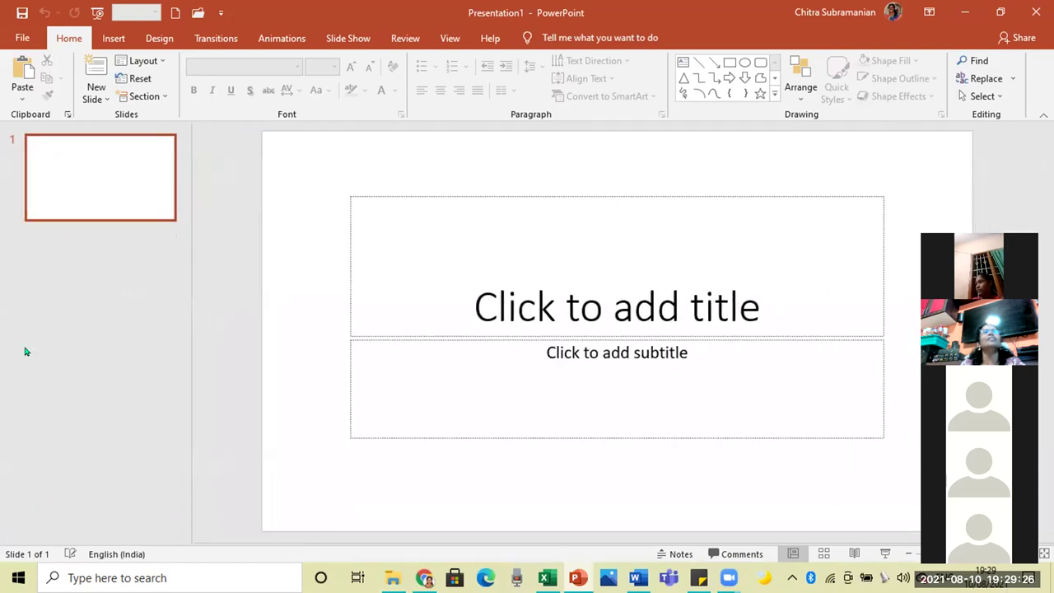
left_click(151, 61)
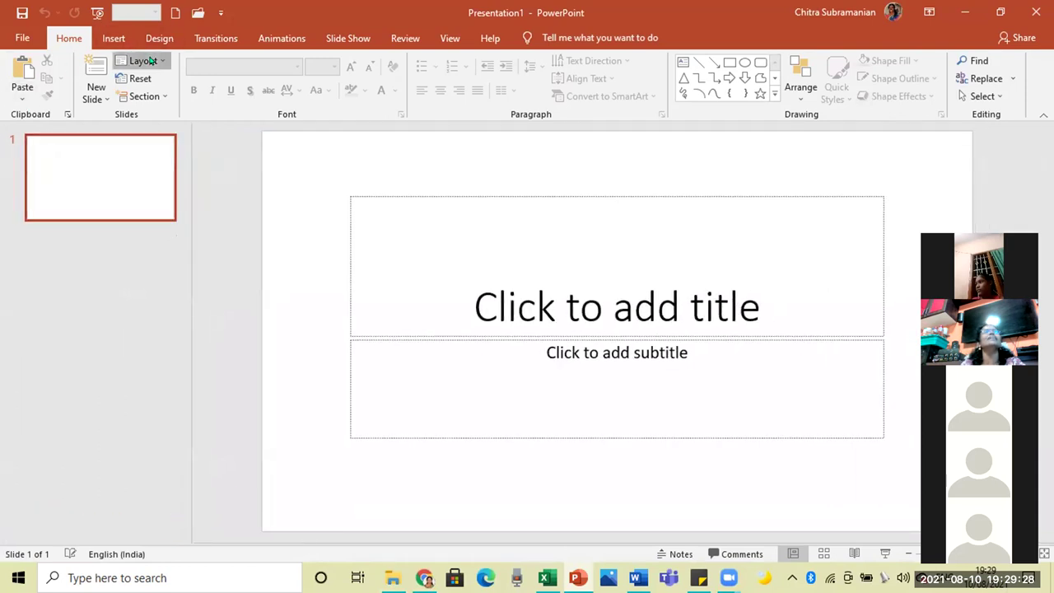
left_click(163, 258)
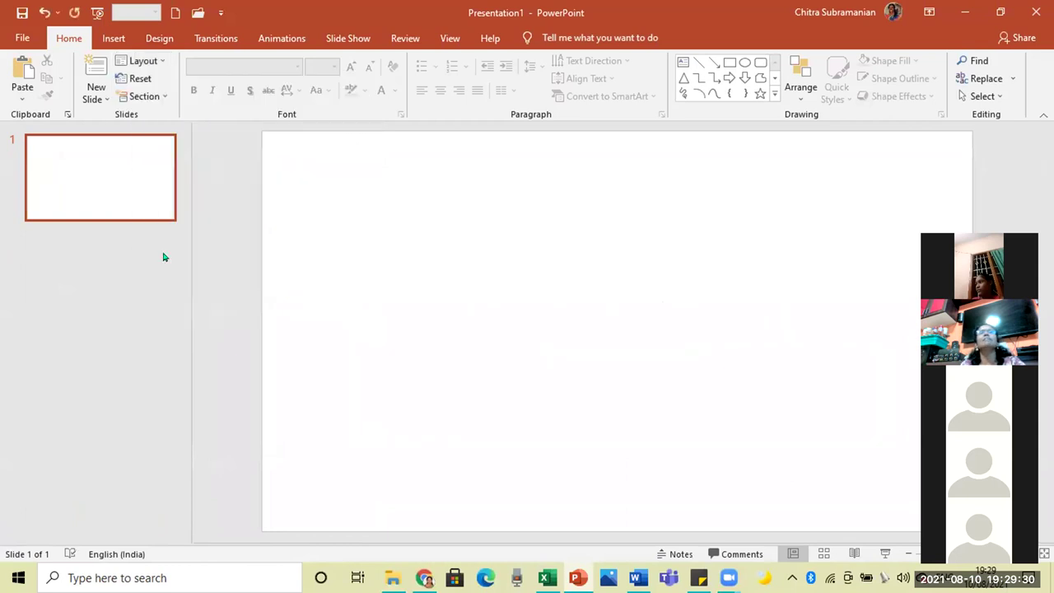
Step: Paste the shared sheet screenshot onto slide 1, add three blank slides, and minimize PowerPoint
key("ctrl+v")
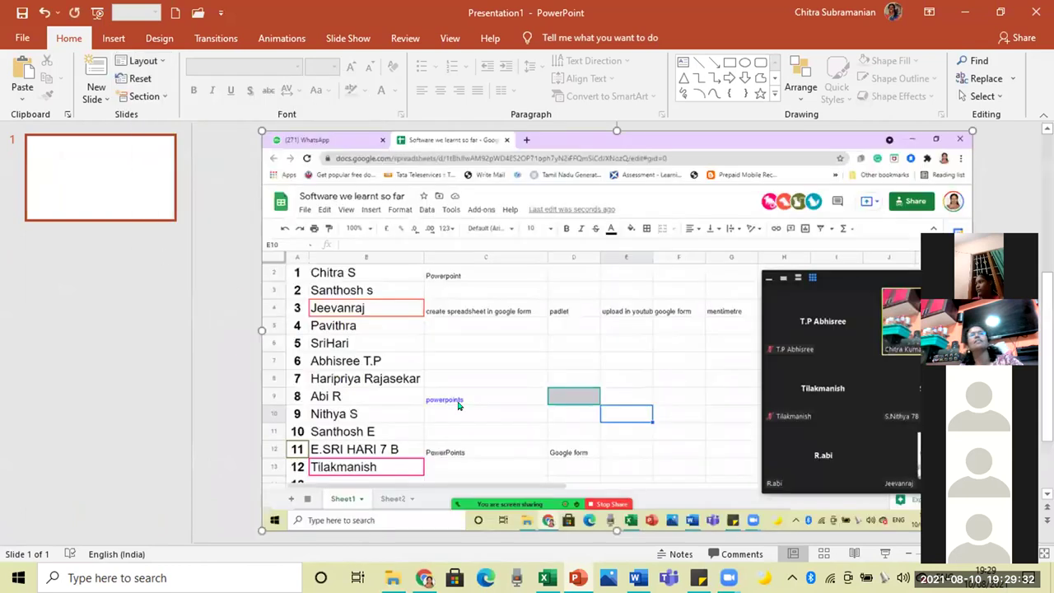
left_click(140, 368)
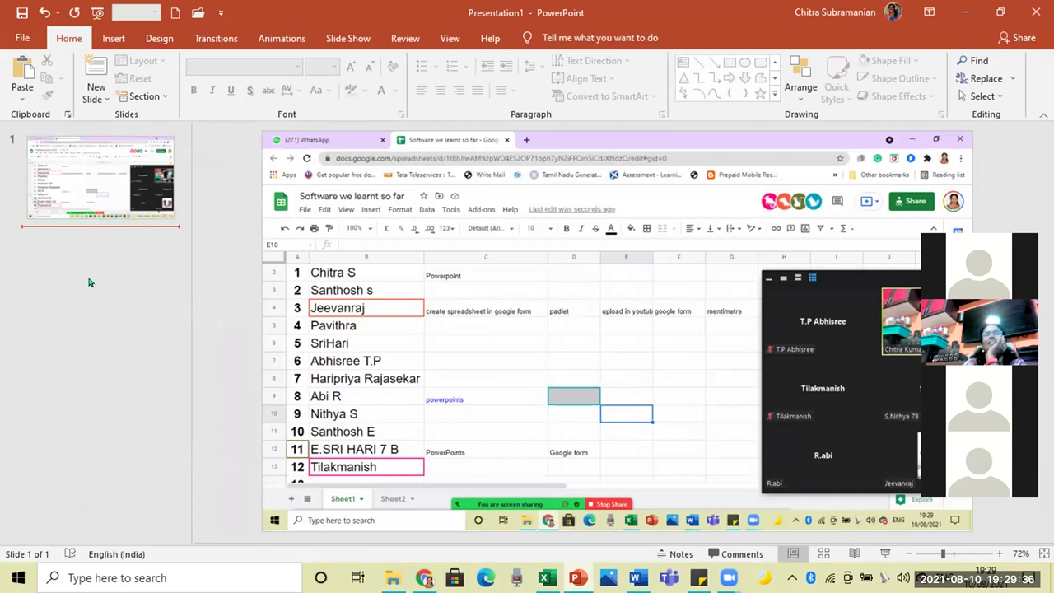
key("Return")
key("Return")
key("Return")
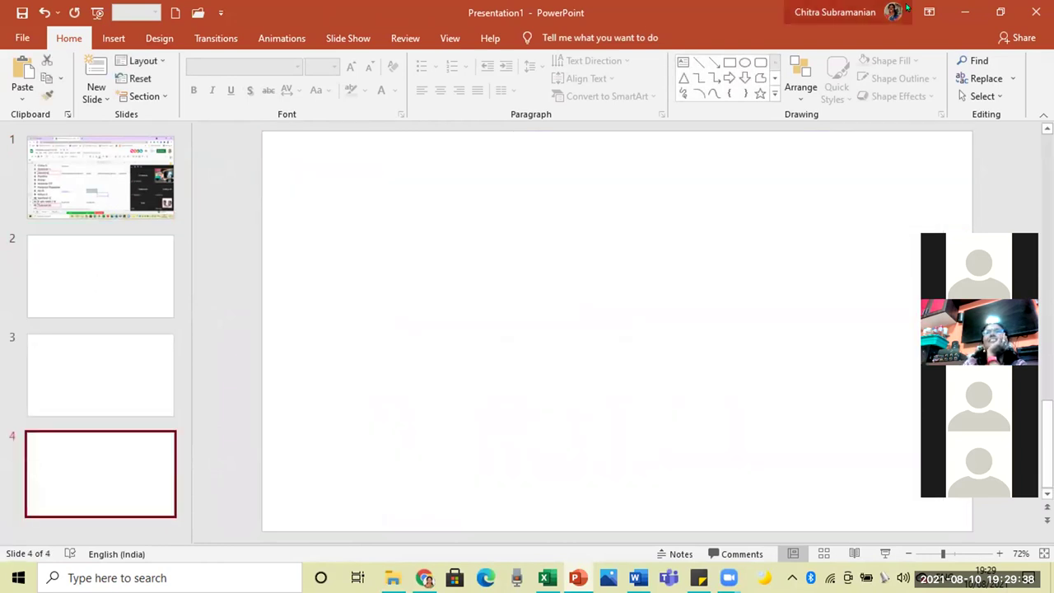
left_click(966, 12)
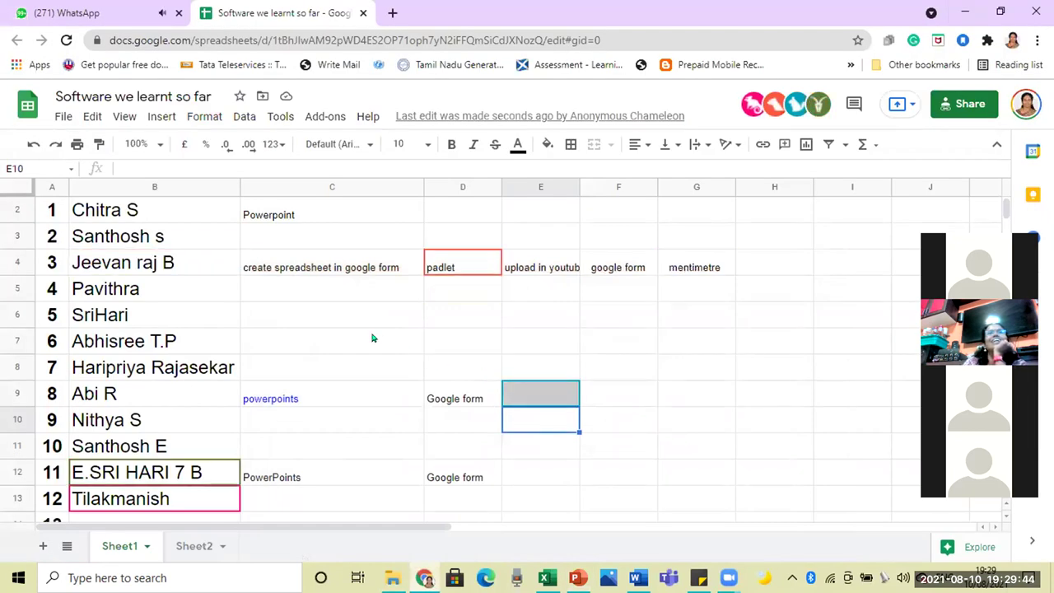
Step: Stay on empty cells G11, C13 and I11 while classmates add padlet, mentimeter, upload in youtube, power point
scroll(372, 338, "down", 1)
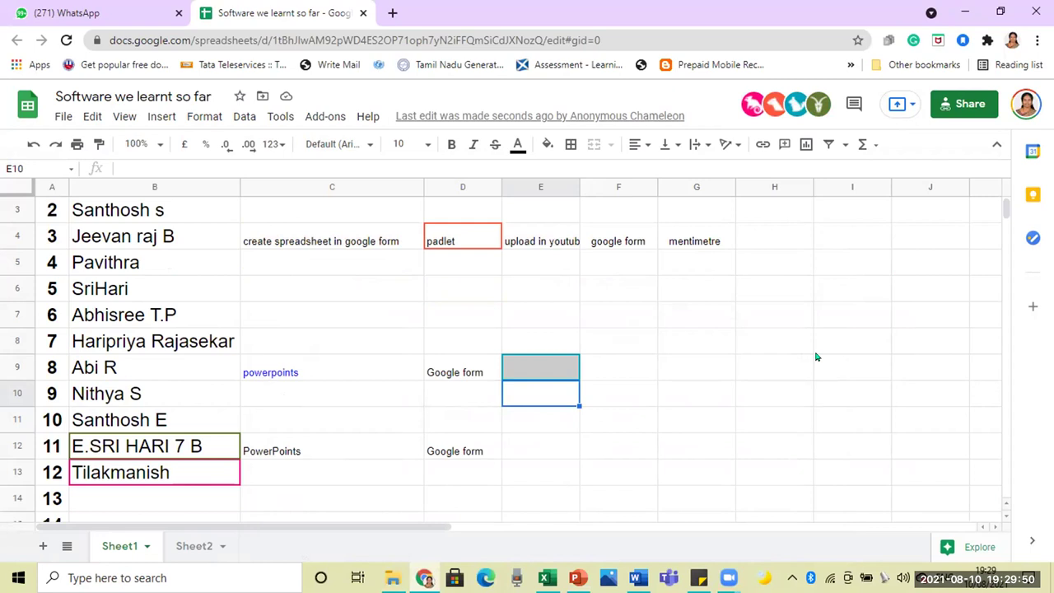
left_click(708, 427)
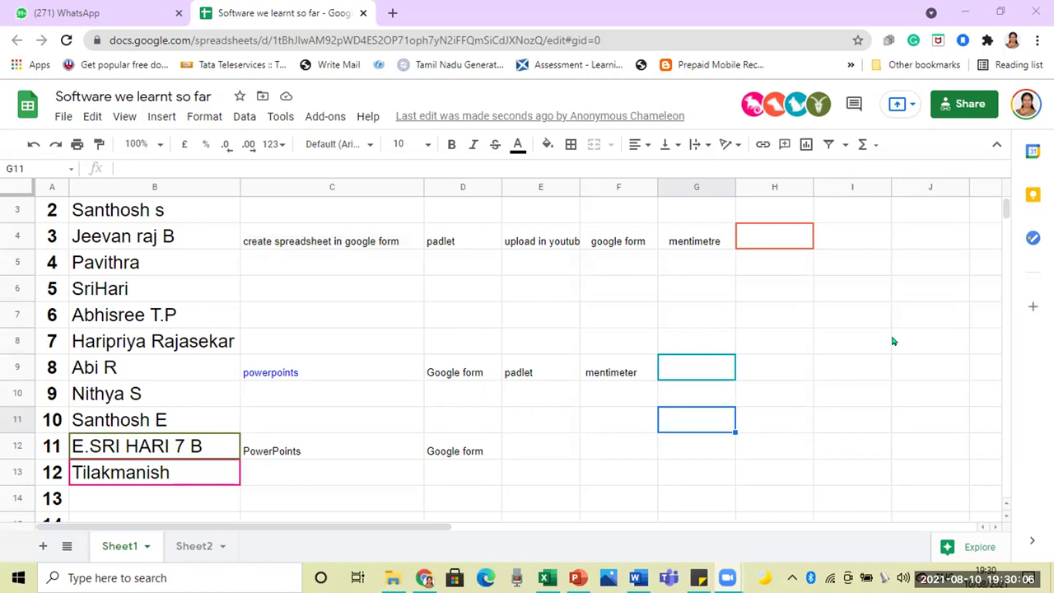
left_click(321, 478)
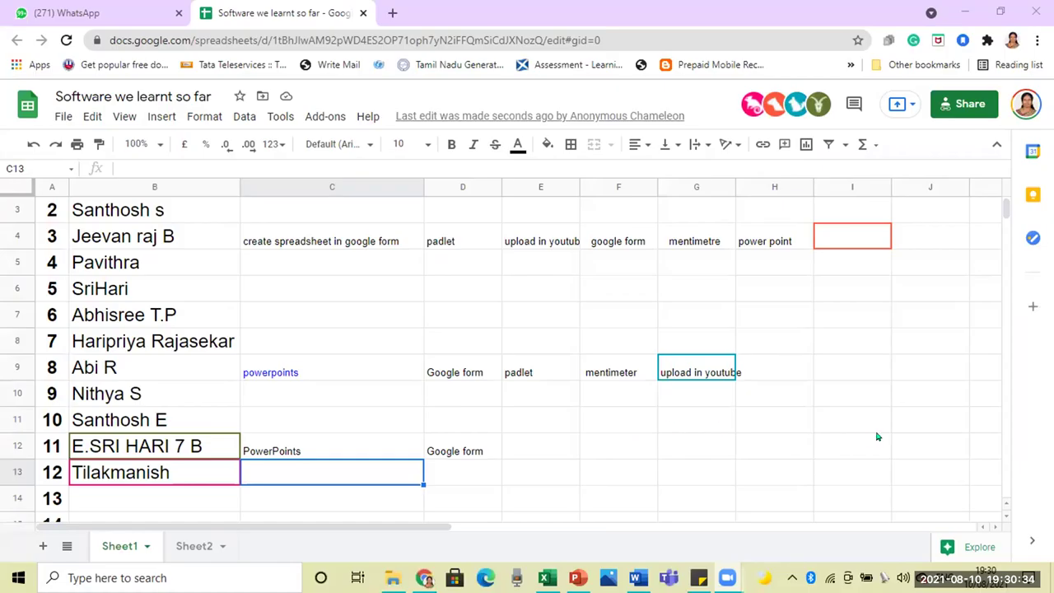
left_click(877, 432)
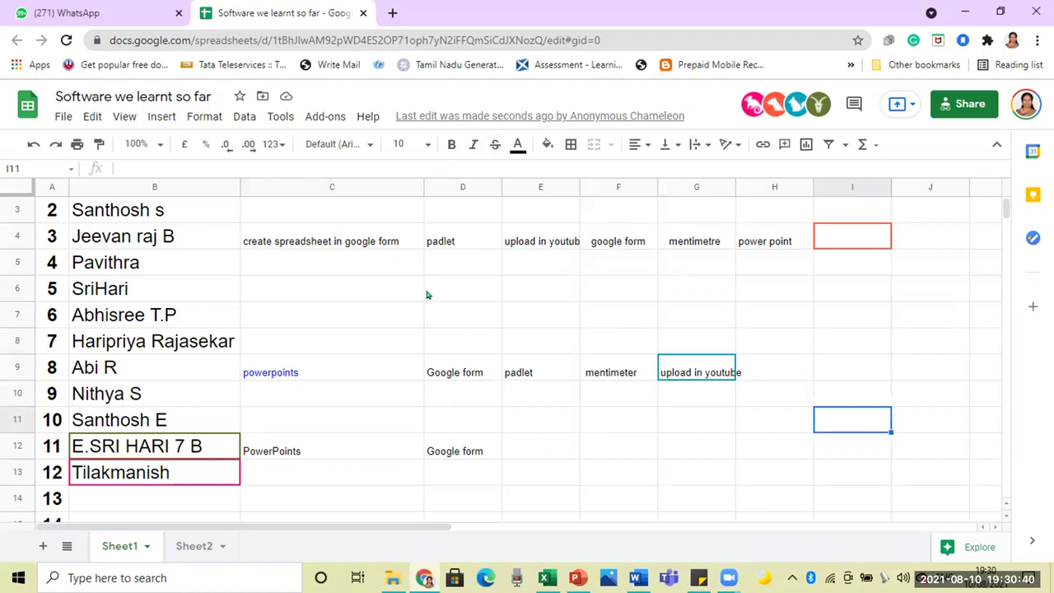
scroll(427, 294, "up", 1)
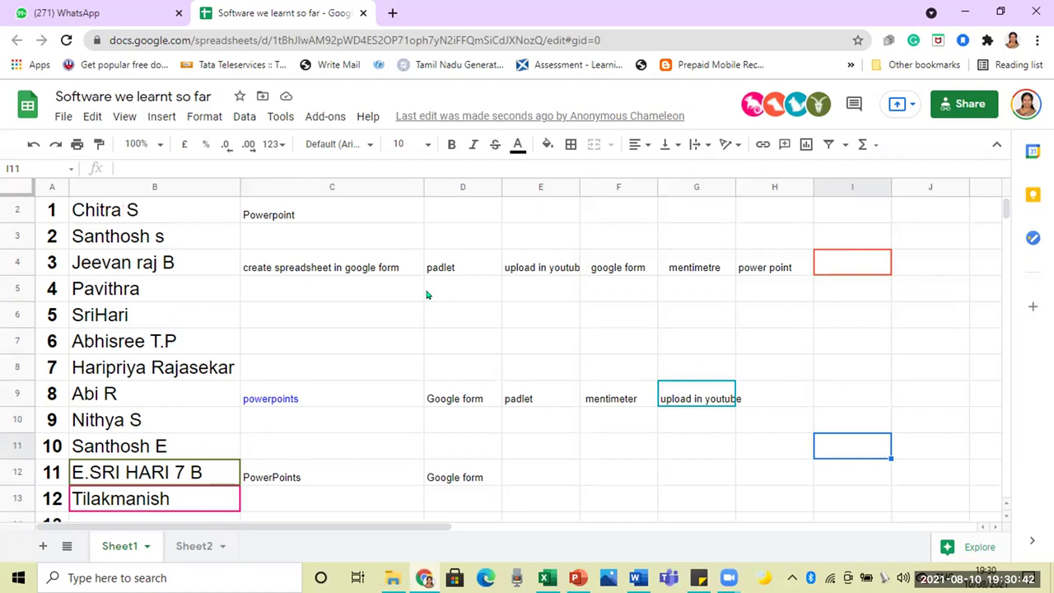
scroll(427, 295, "down", 1)
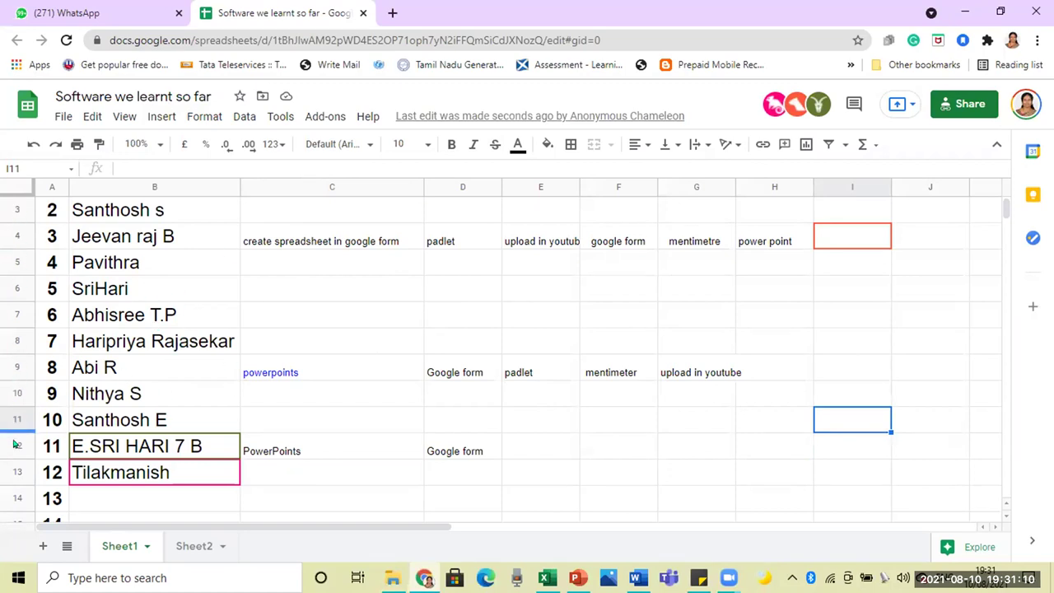
left_click(12, 471)
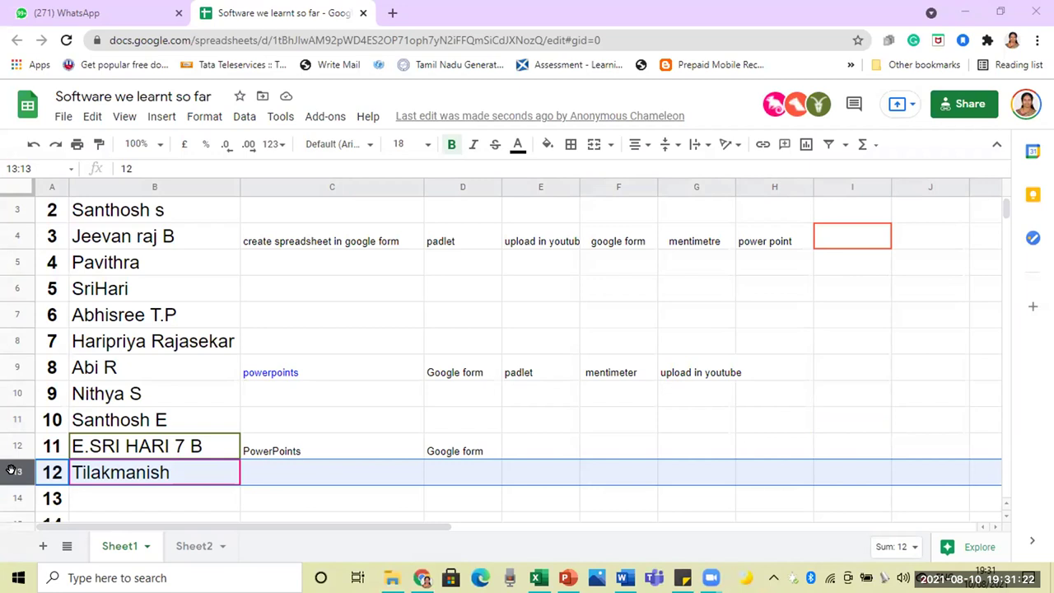
left_click(126, 493)
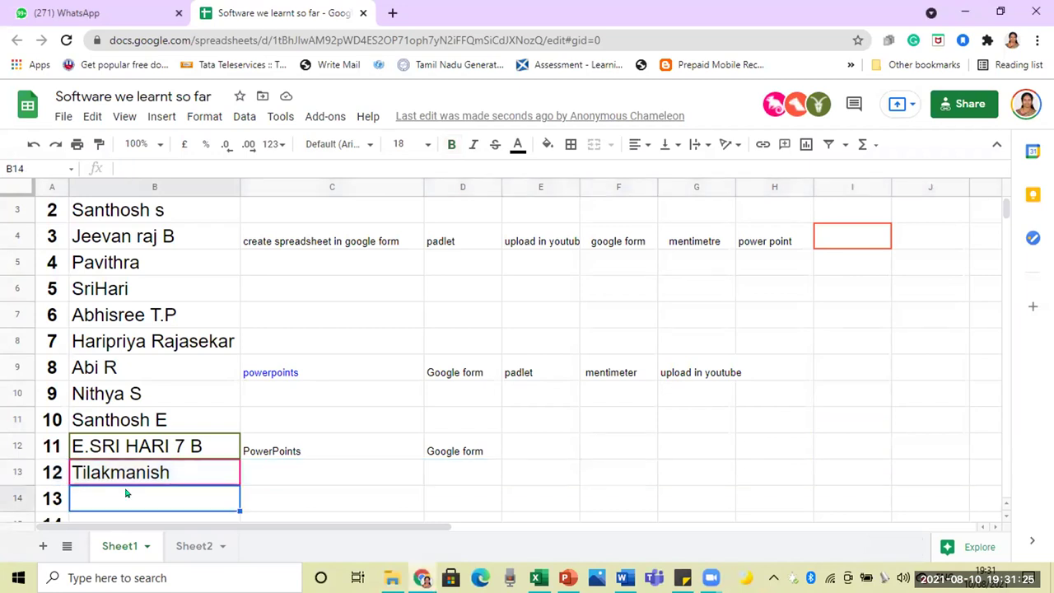
left_click(327, 491)
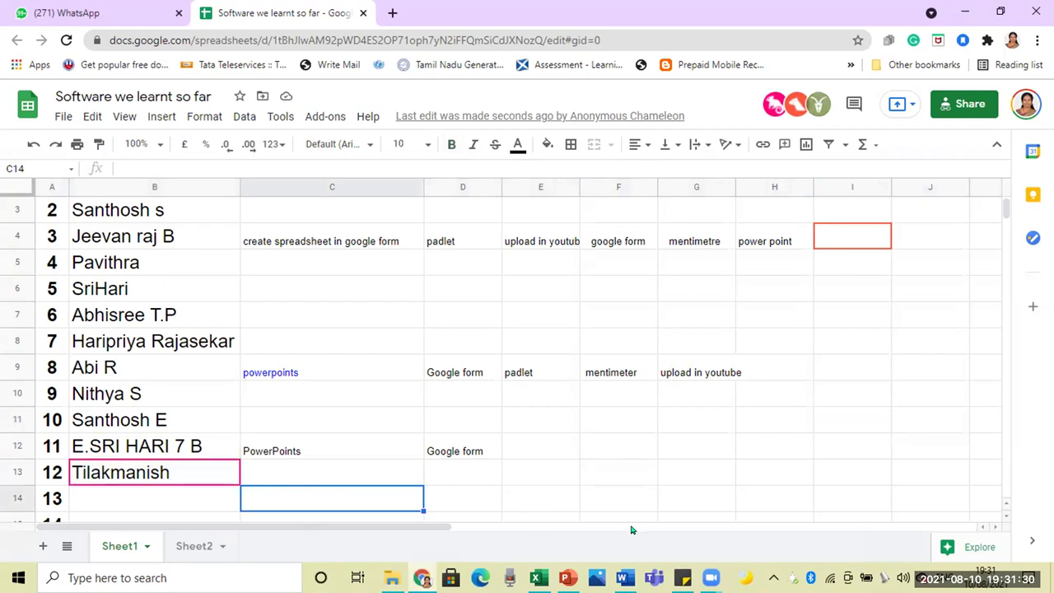
left_click(655, 476)
scroll(795, 429, "down", 2)
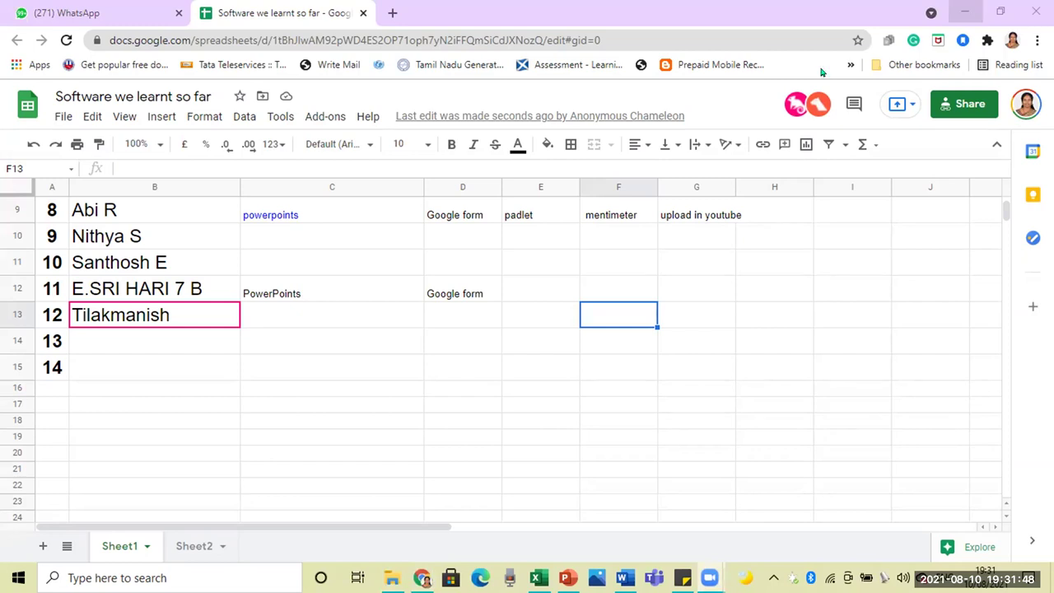
left_click(544, 391)
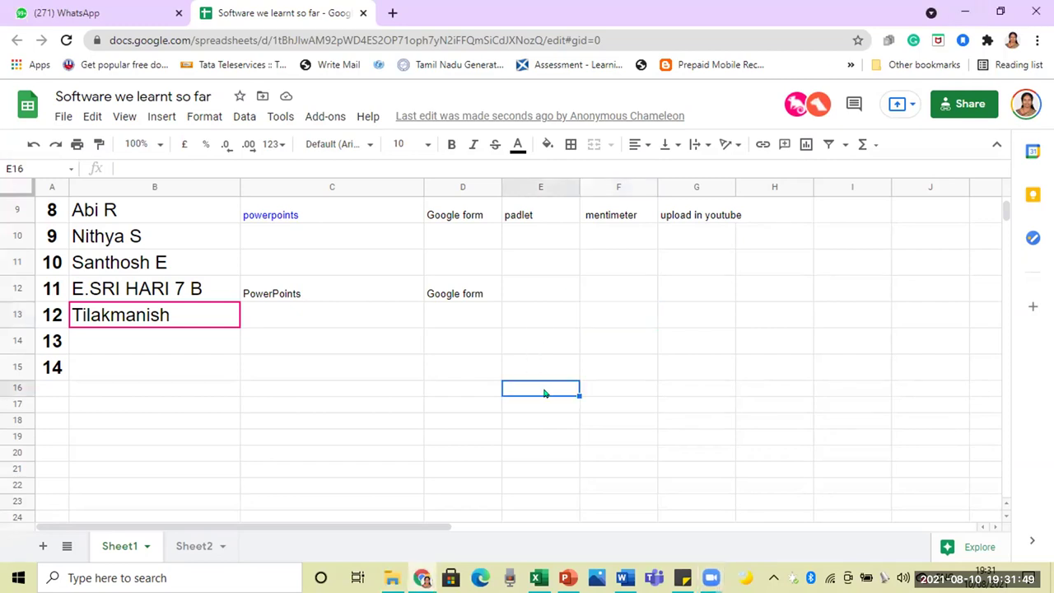
left_click(203, 313)
left_click(173, 343)
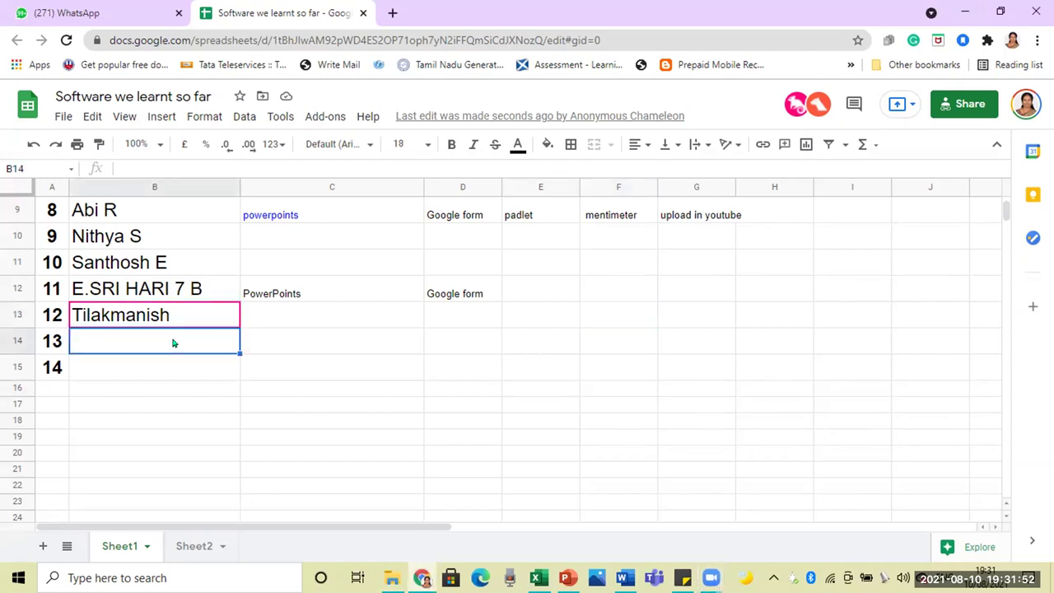
left_click(316, 351)
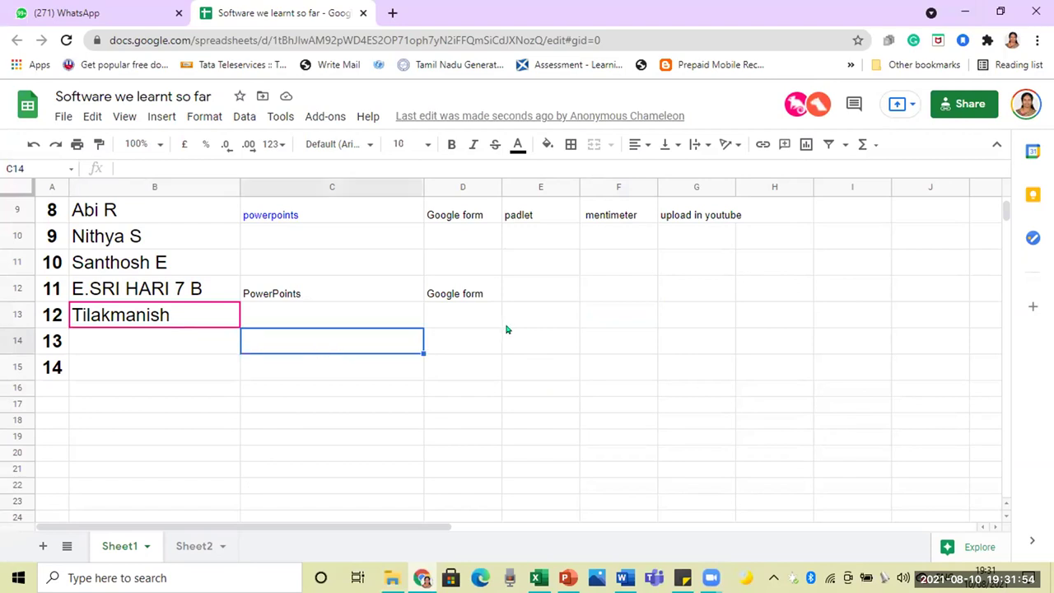
left_click(508, 326)
left_click(571, 352)
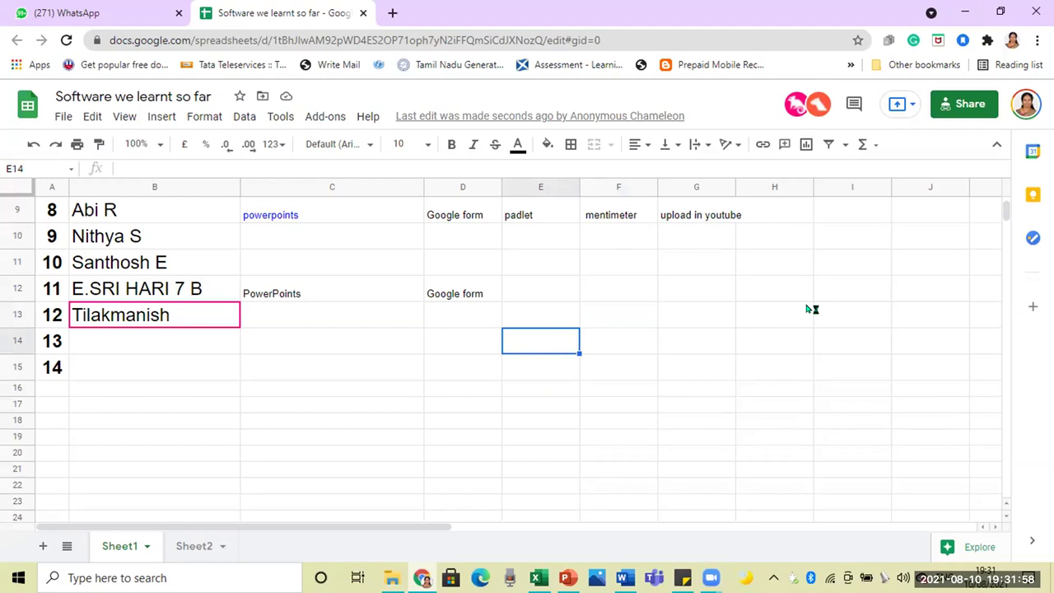
scroll(812, 309, "up", 3)
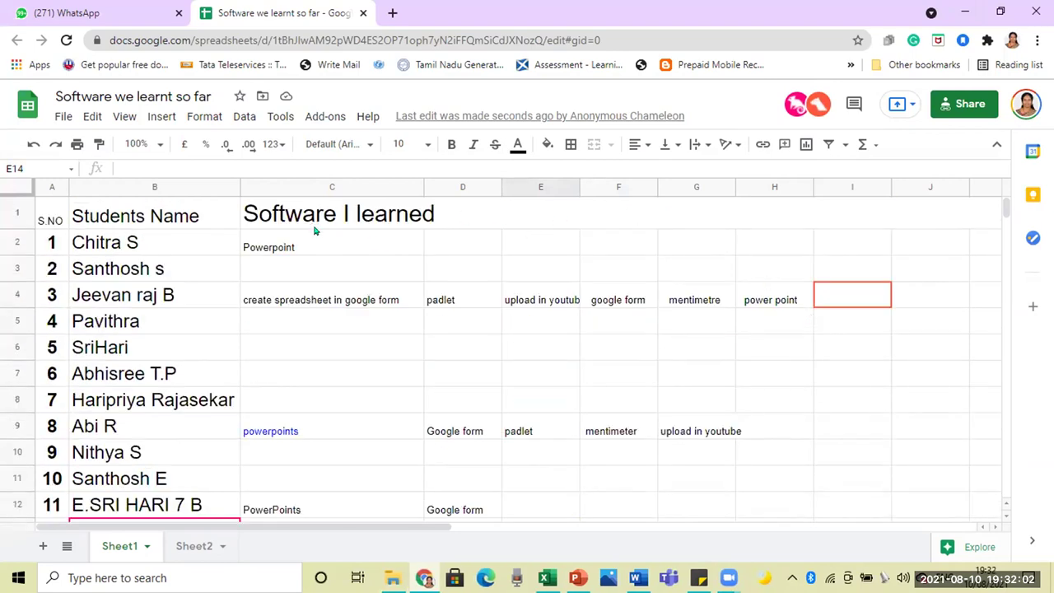
Step: Append ' :)' to the merged C1 heading so it reads 'Software I learned :)'
left_click(439, 216)
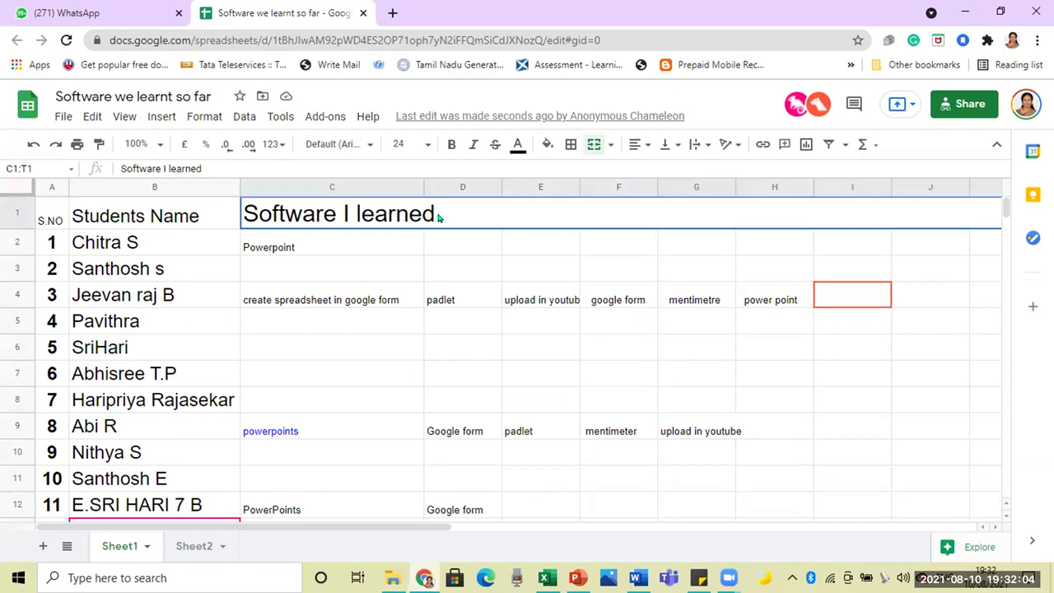
double_click(439, 217)
type(":)")
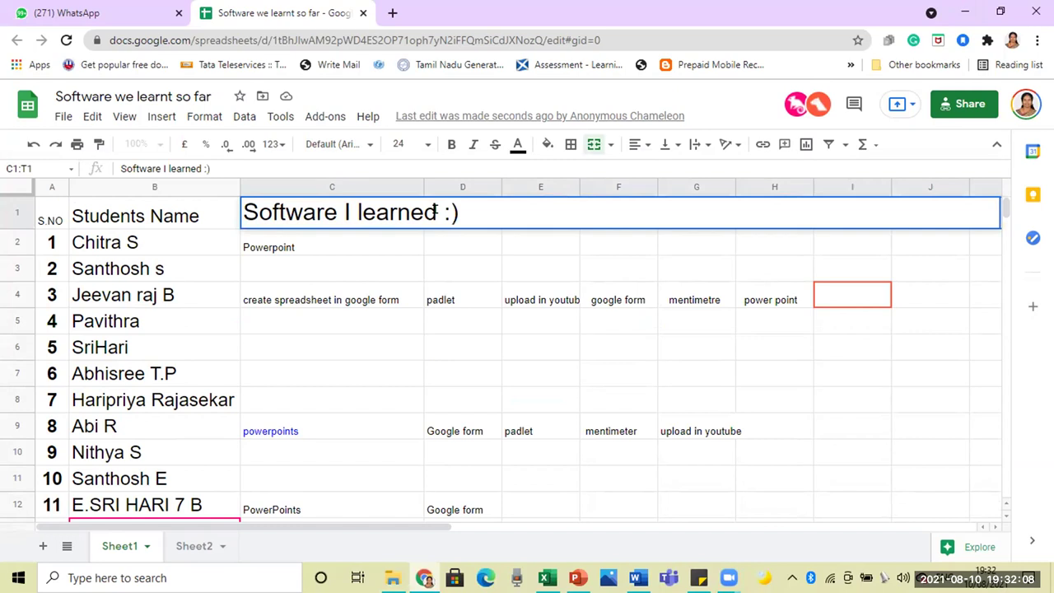
left_click(445, 240)
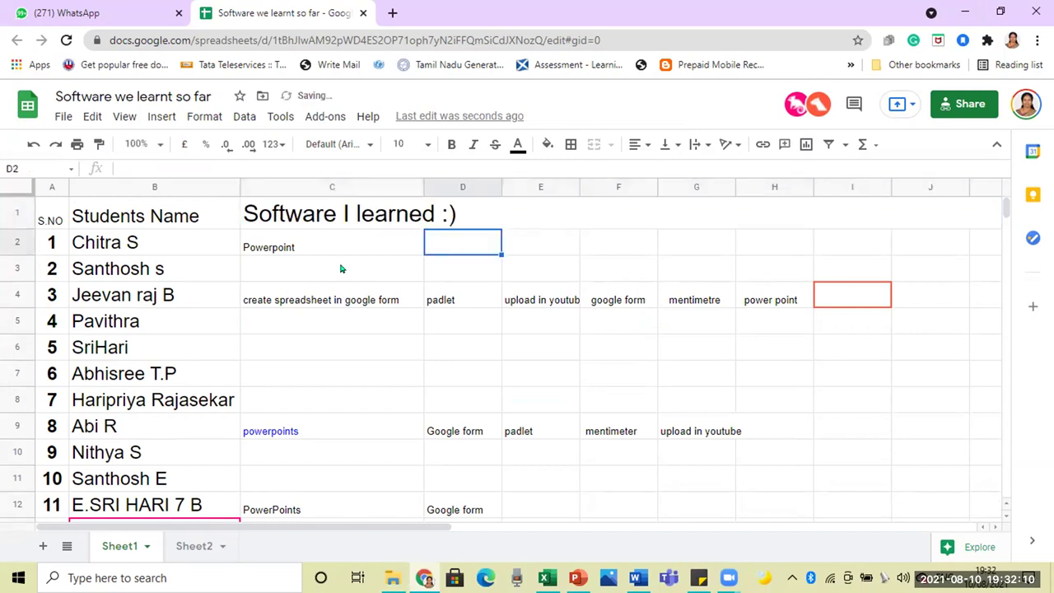
left_click(303, 257)
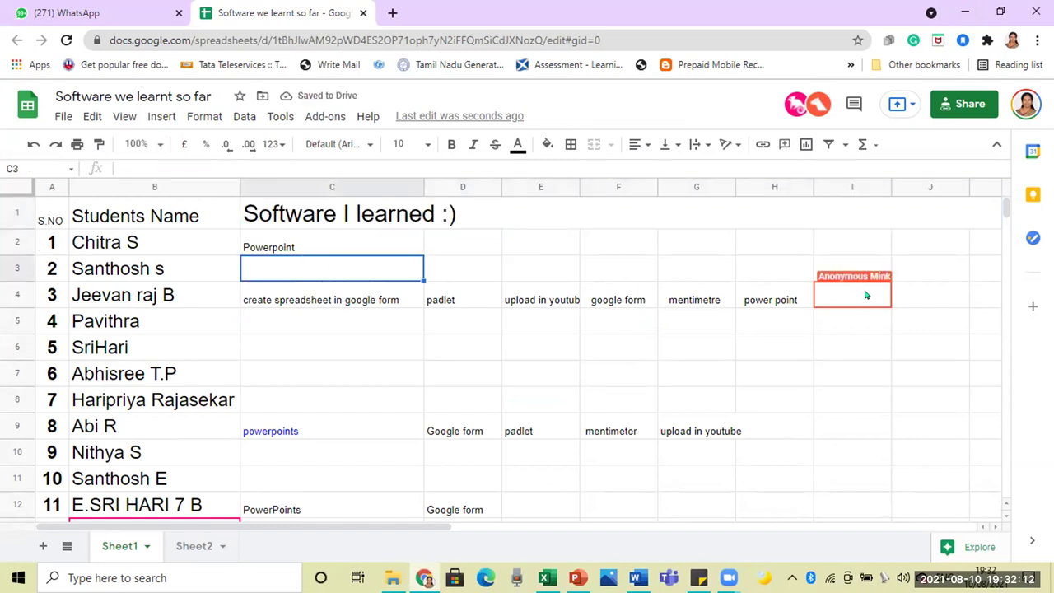